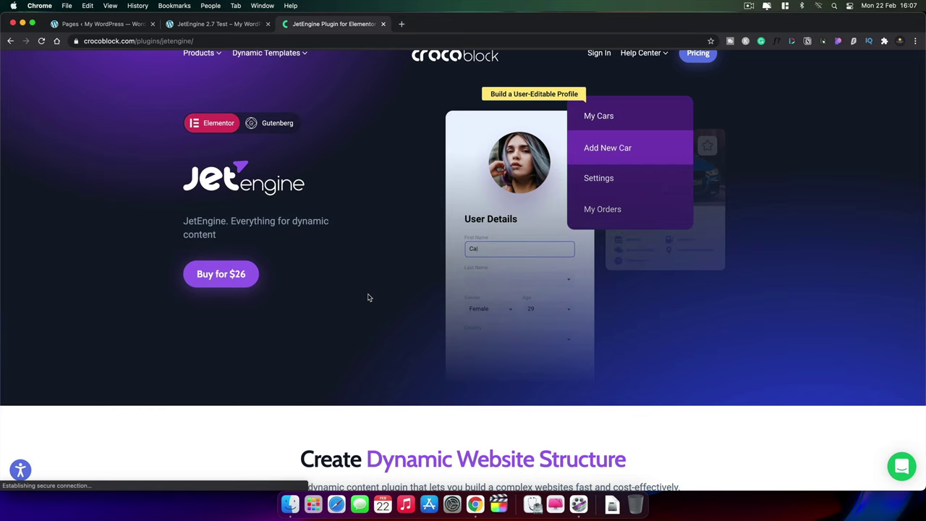
Review the Gutenberg version of the JetEngine product page, including the CCT section, and view the JetEngine 2.7 Test page
left_click(277, 124)
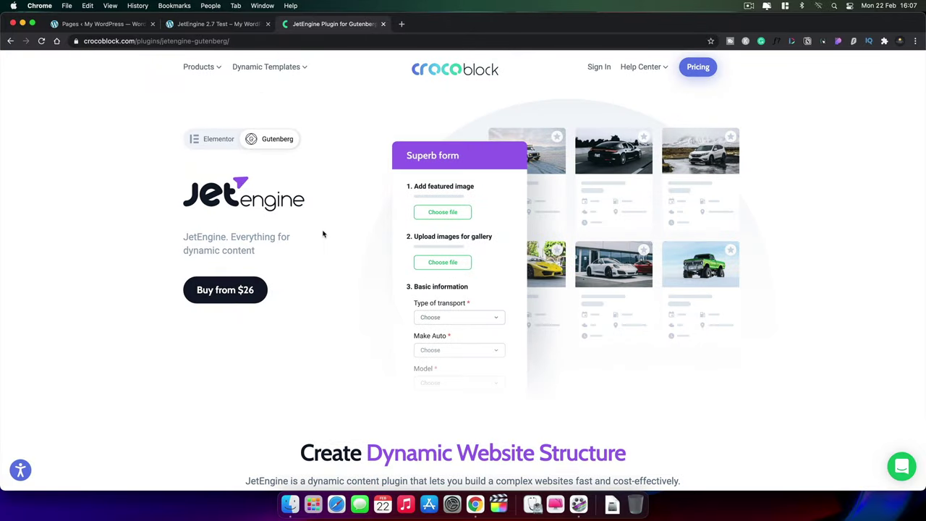
scroll(323, 234, "down", 5)
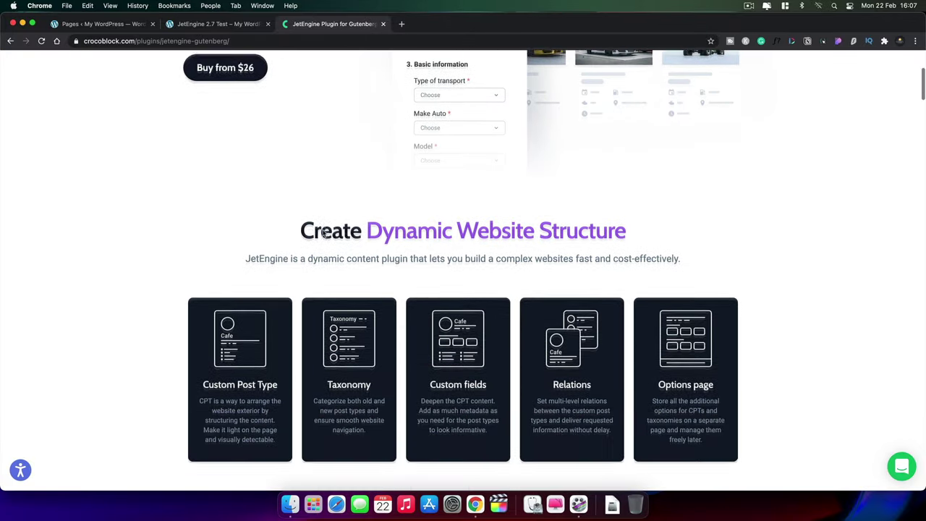
scroll(323, 233, "down", 6)
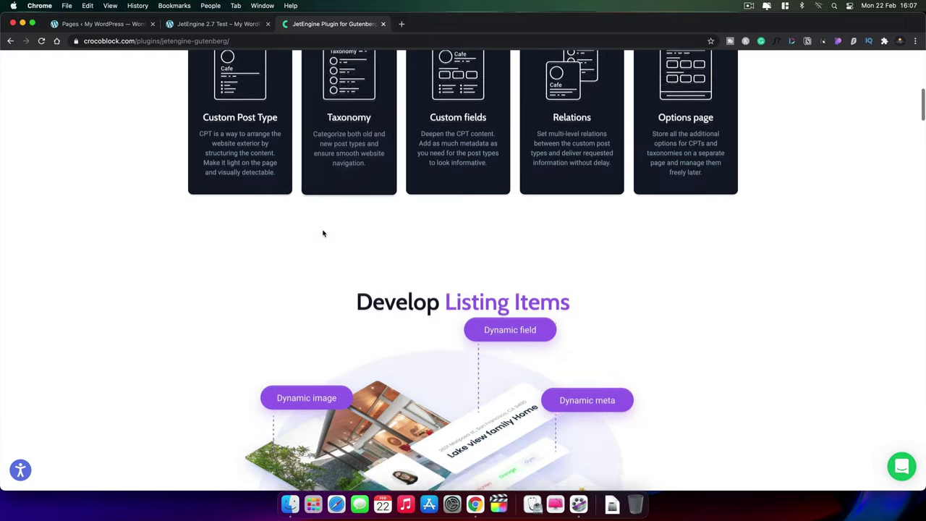
scroll(323, 233, "down", 6)
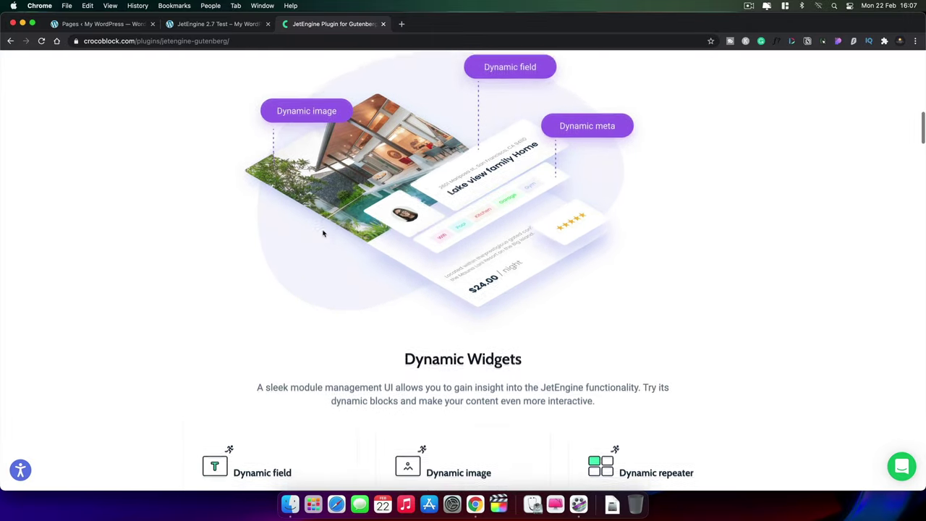
scroll(323, 233, "down", 8)
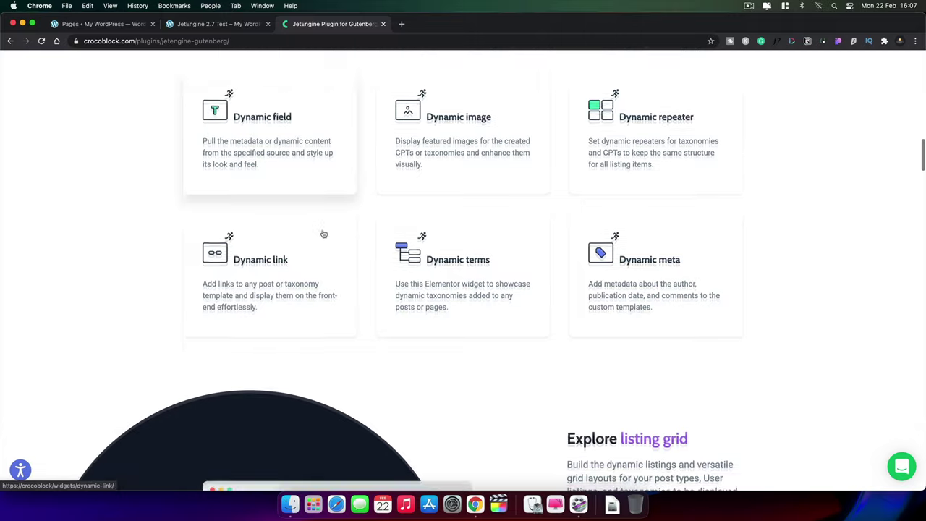
scroll(323, 234, "down", 5)
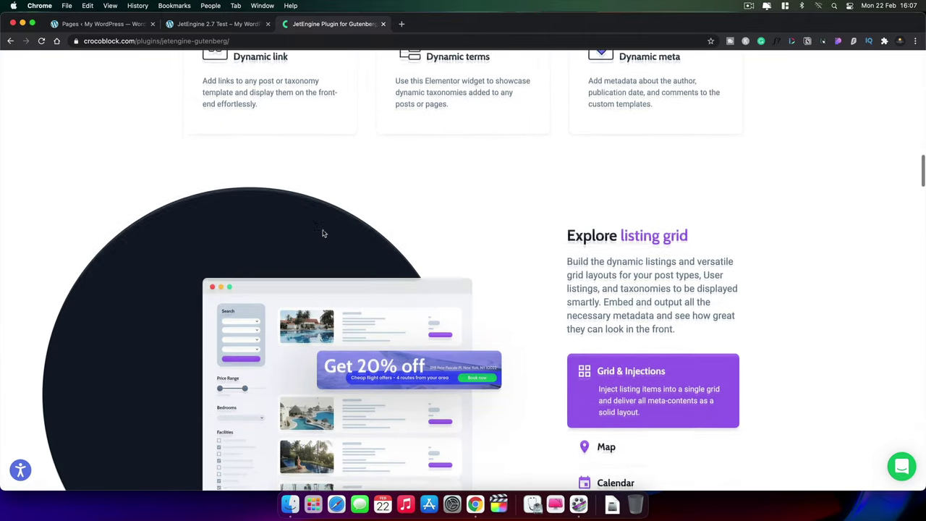
scroll(324, 233, "down", 4)
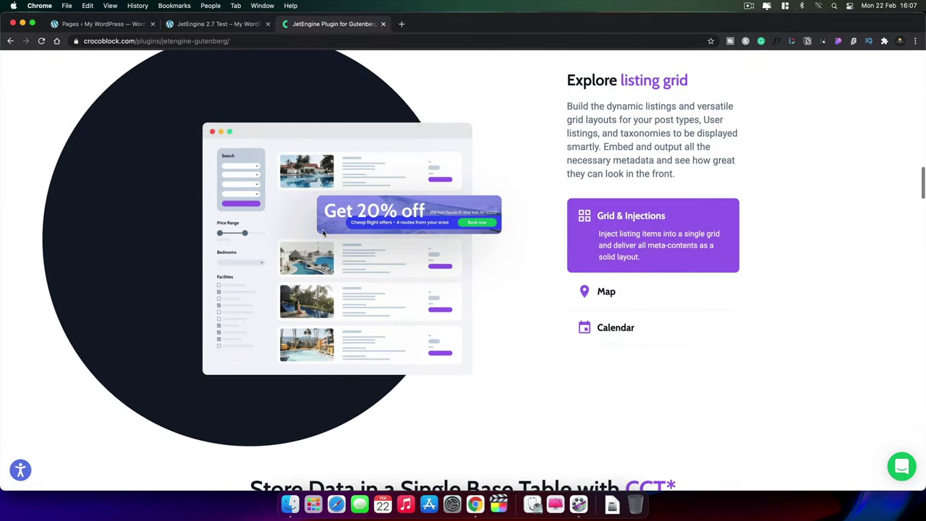
scroll(323, 234, "down", 4)
scroll(323, 234, "down", 5)
scroll(324, 234, "down", 2)
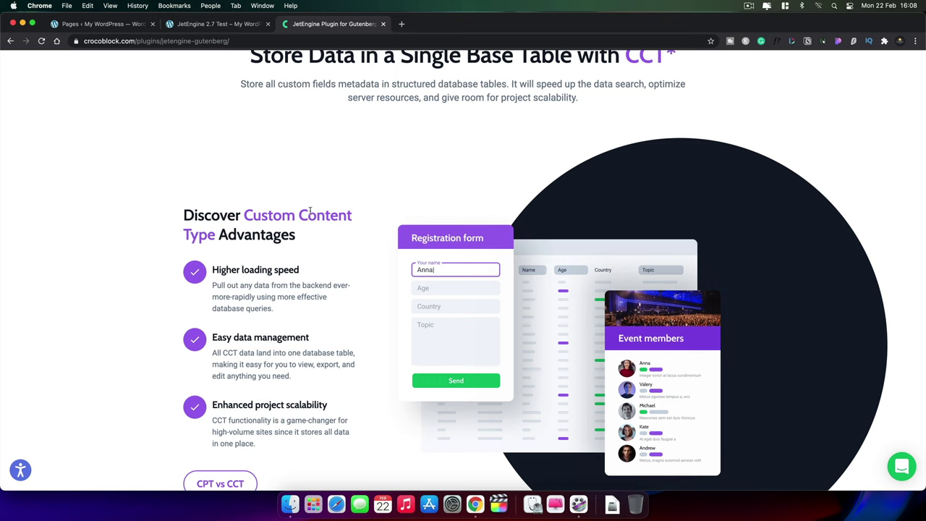
left_click(229, 24)
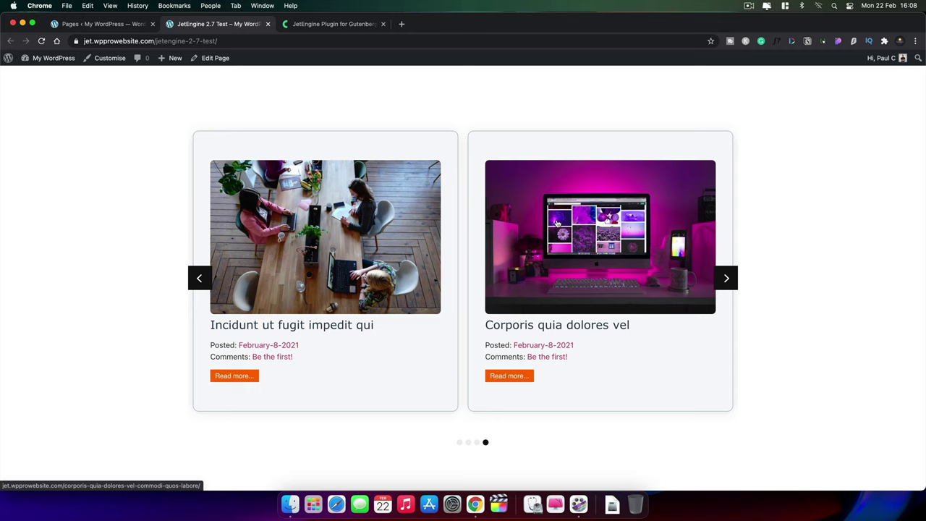
Start a new JetEngine listing item in the WordPress admin
left_click(93, 23)
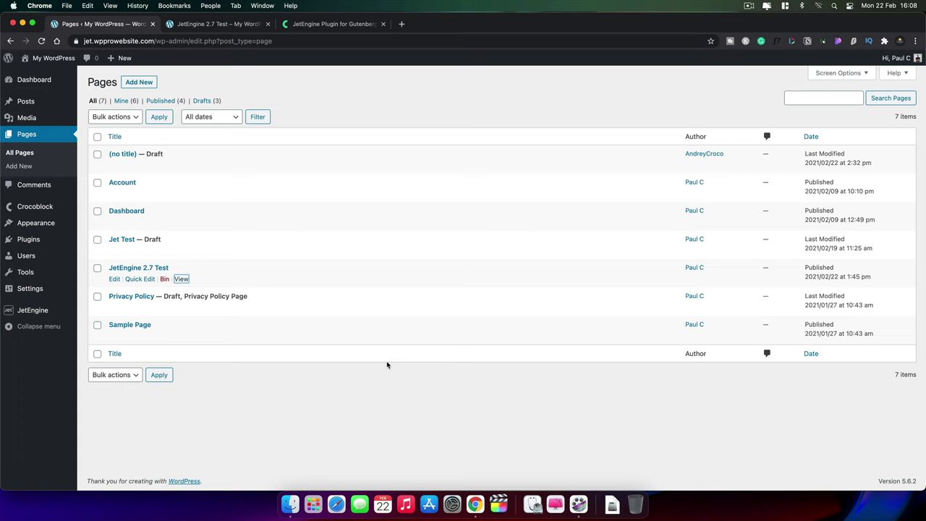
mouse_move(41, 313)
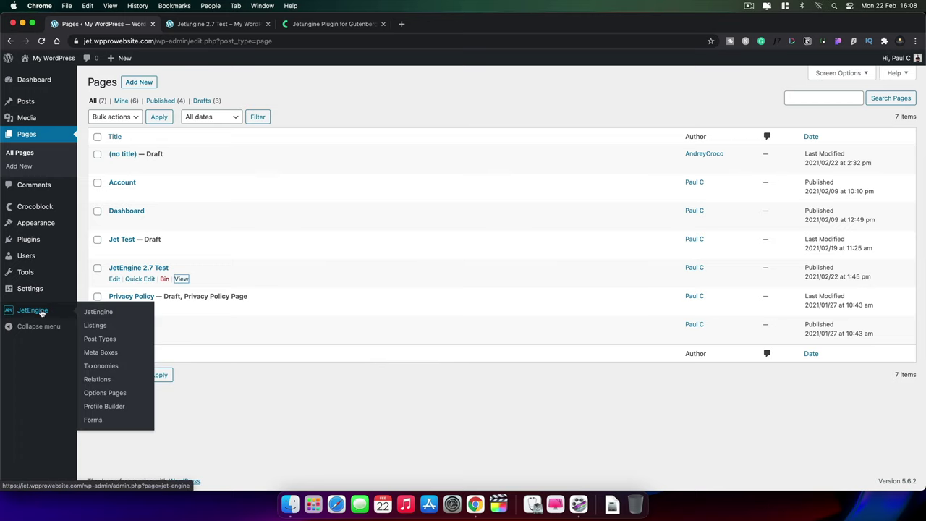
left_click(98, 325)
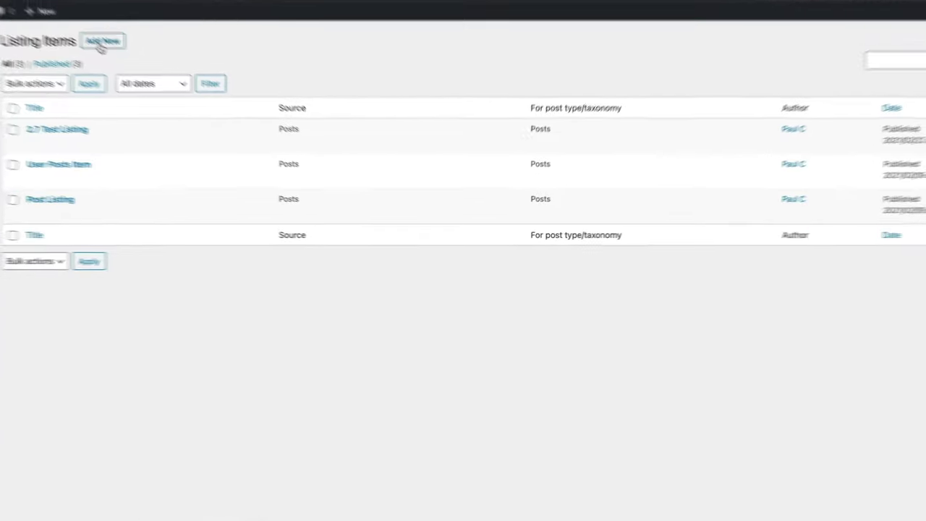
left_click(169, 84)
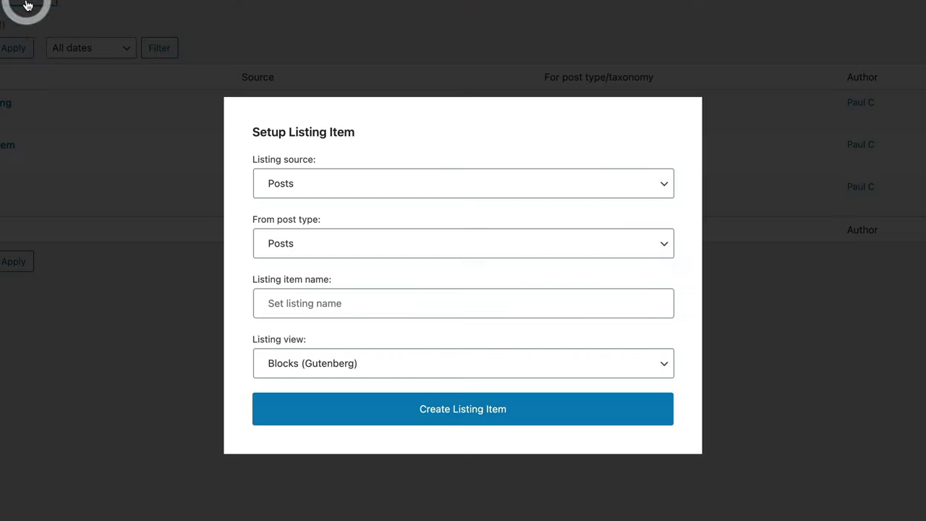
Choose Posts as both the listing source and the post type for the new listing item
left_click(319, 243)
left_click(318, 243)
left_click(326, 183)
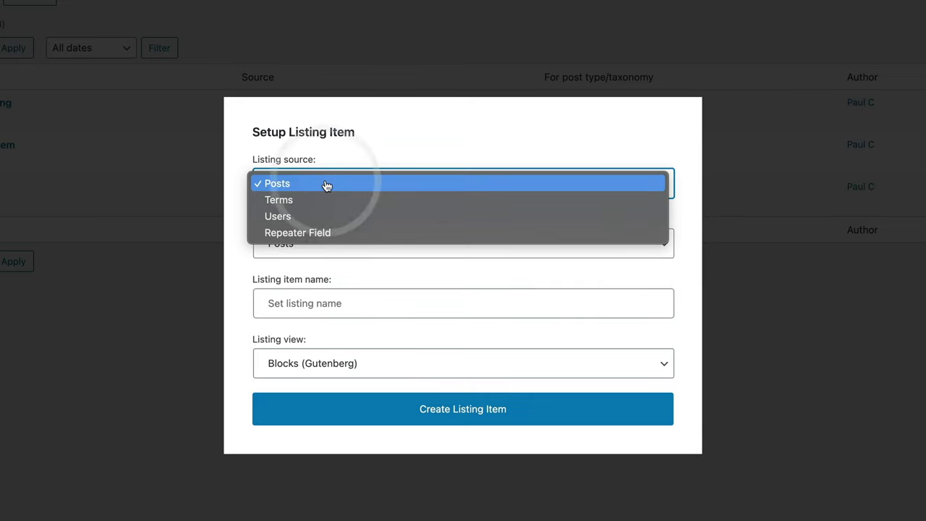
left_click(344, 165)
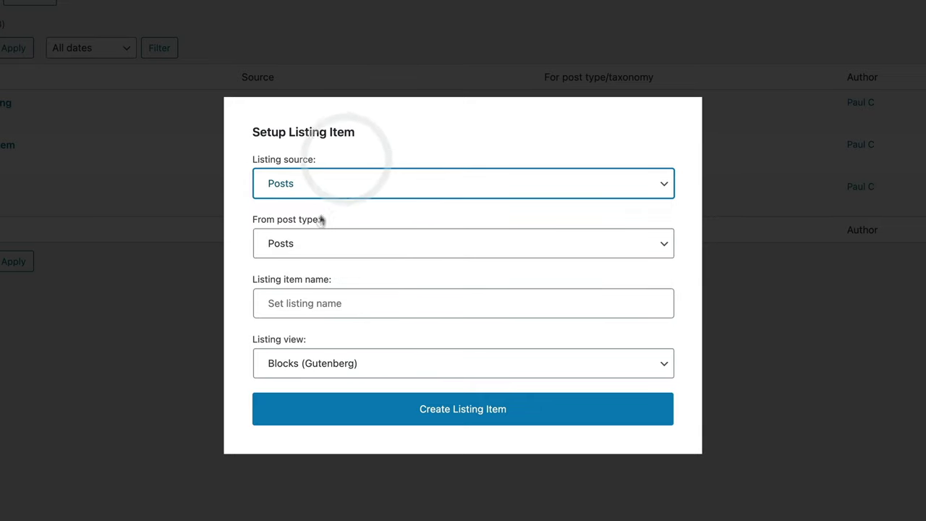
left_click(312, 246)
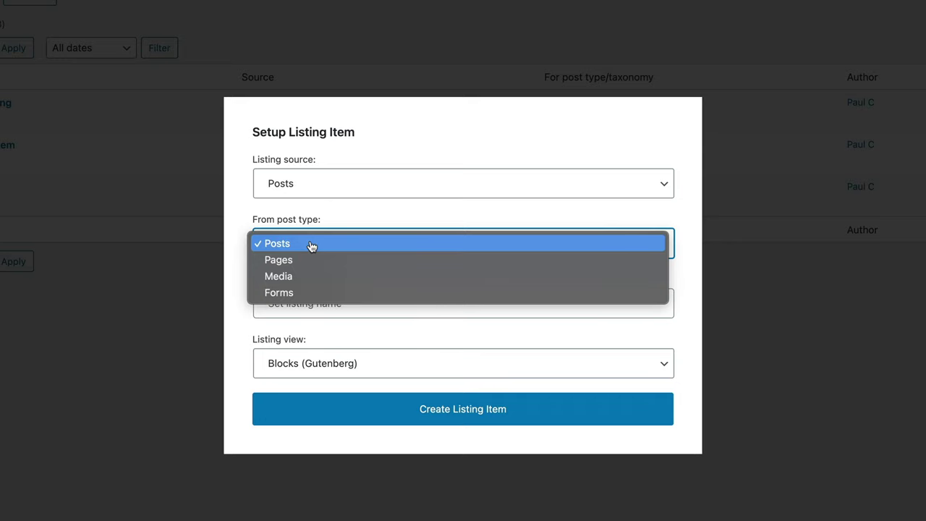
left_click(312, 246)
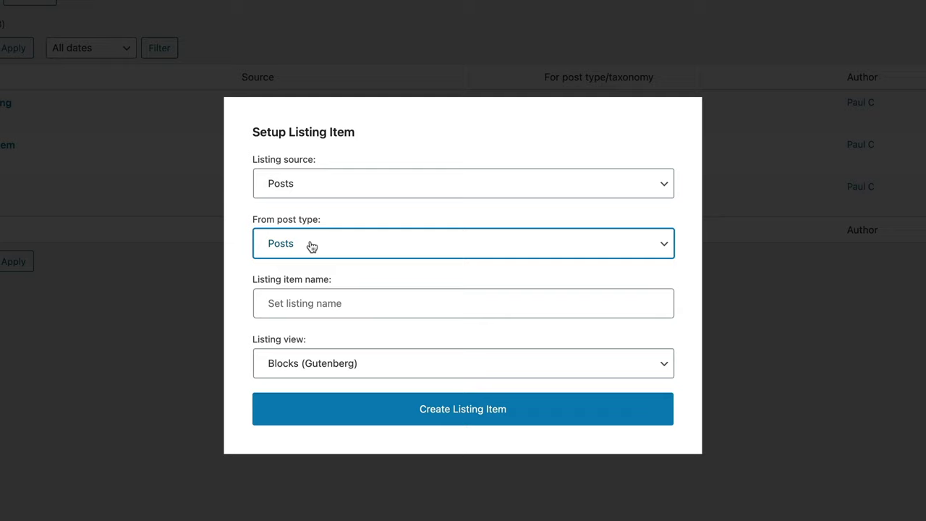
Name the listing item "Sample 2.7 Data Listing"
left_click(290, 296)
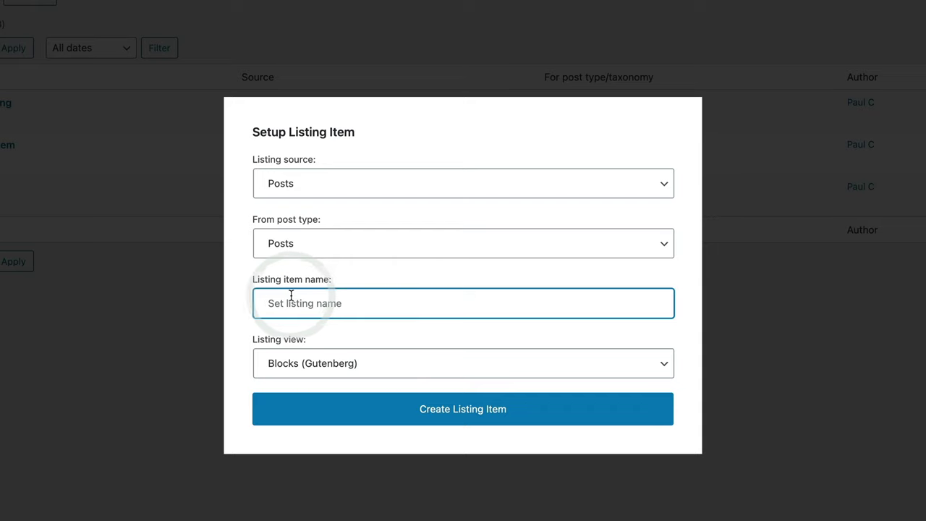
type("Sample")
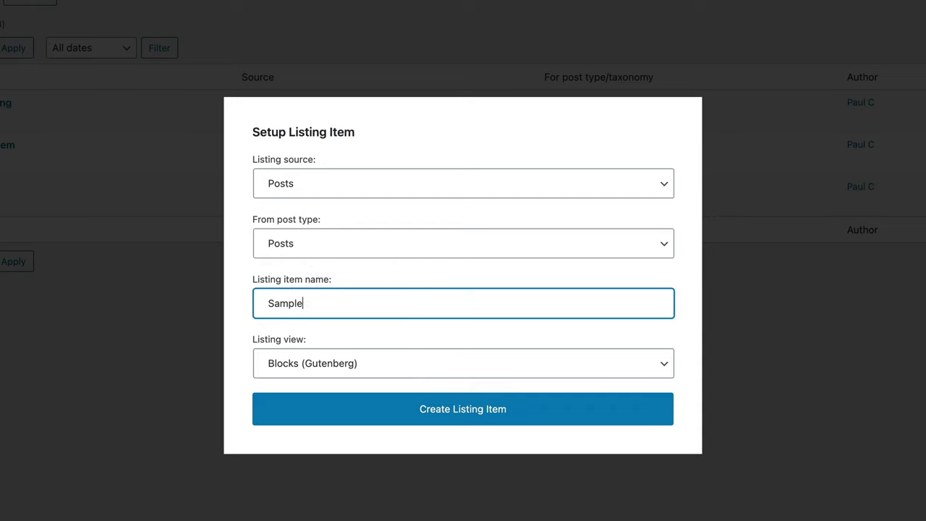
type(" 2.7 Data Lisgting")
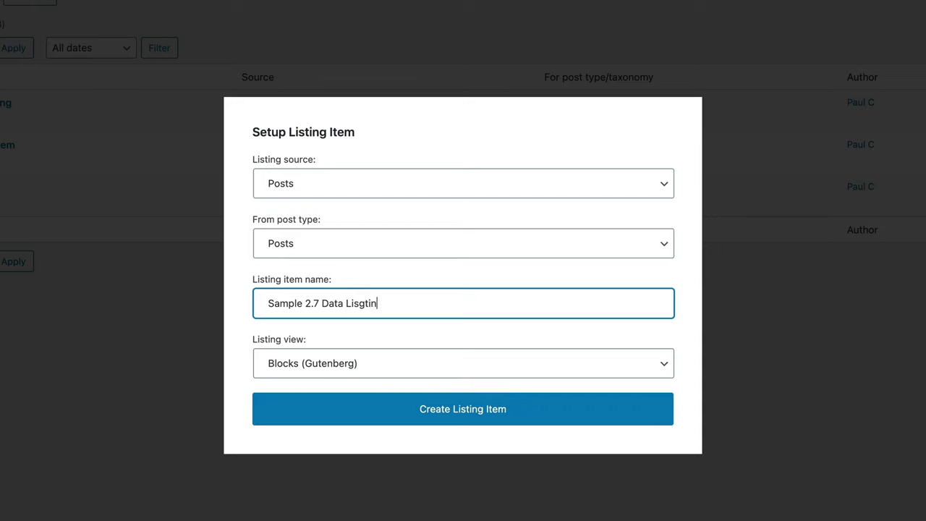
key("BackSpace")
key("BackSpace")
key("BackSpace")
key("BackSpace")
key("BackSpace")
type("ting")
Create the listing item with the Blocks (Gutenberg) listing view and finish the block editor's welcome guide
left_click(323, 364)
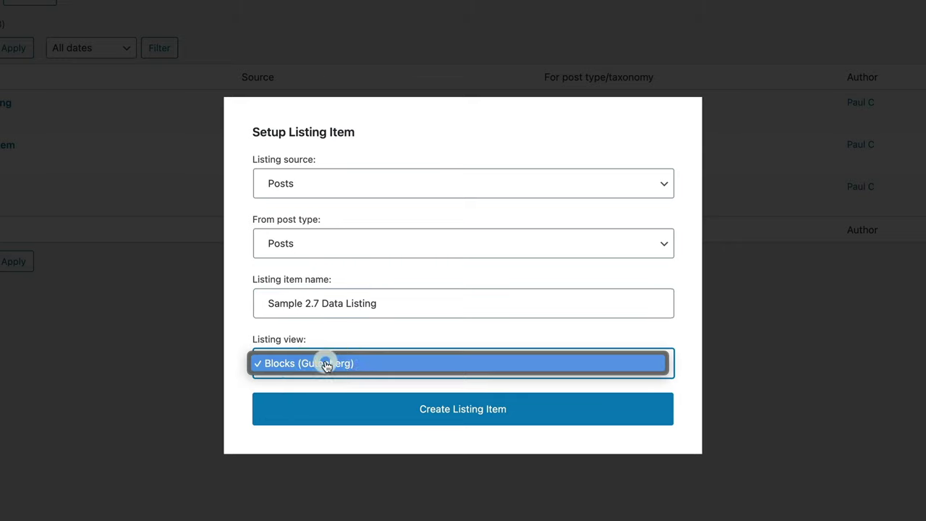
left_click(349, 338)
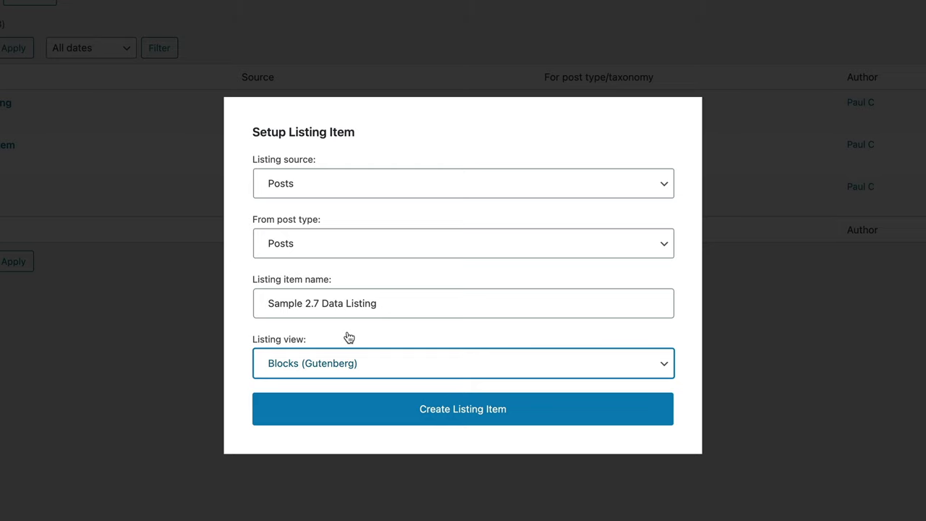
left_click(459, 416)
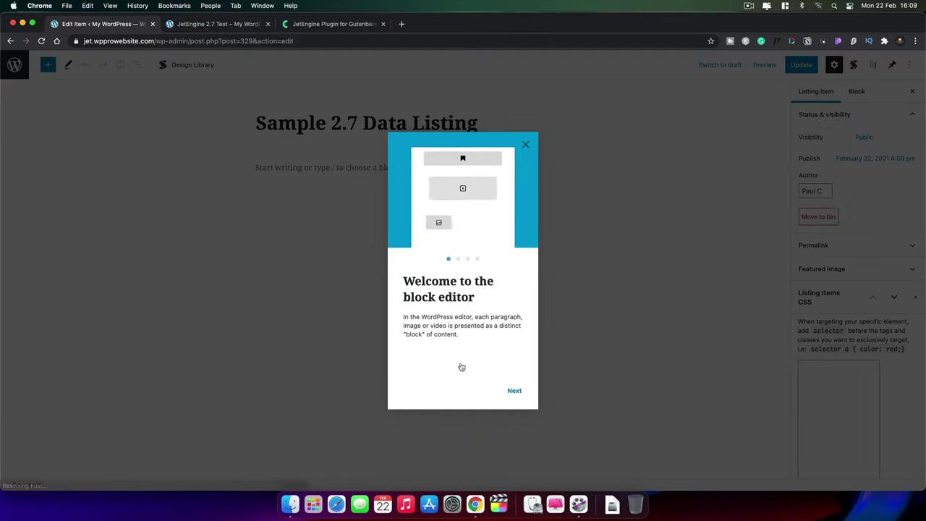
left_click(512, 392)
left_click(509, 391)
left_click(509, 392)
left_click(508, 390)
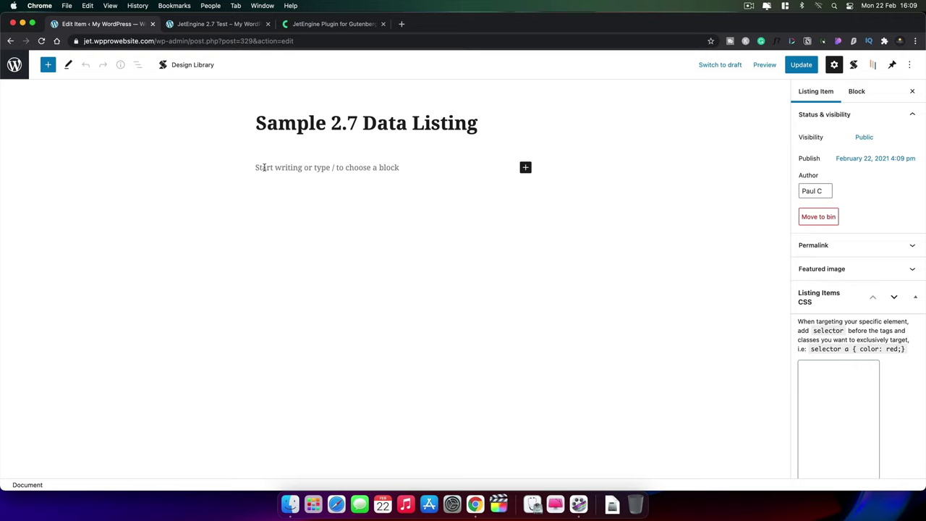
Find JetEngine's dynamic blocks in the block library and insert a Dynamic Image block into the listing item
left_click(48, 67)
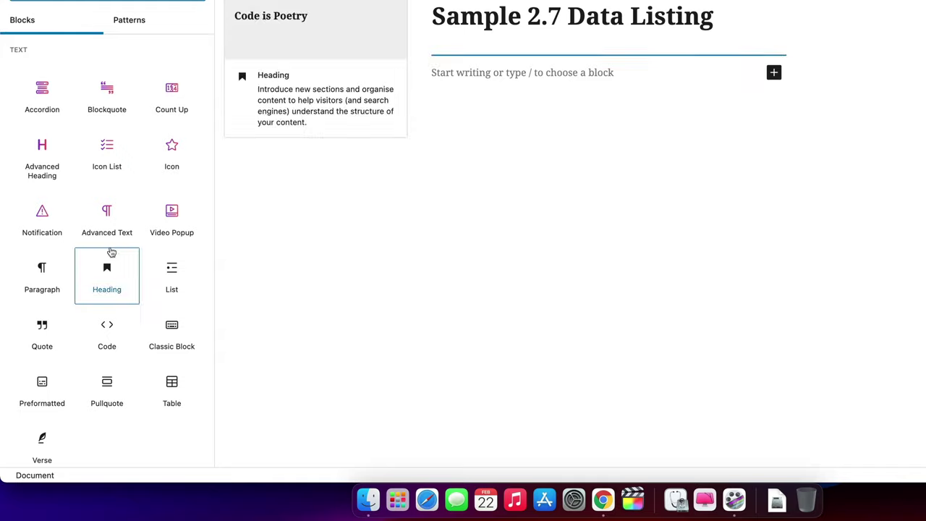
scroll(110, 251, "down", 10)
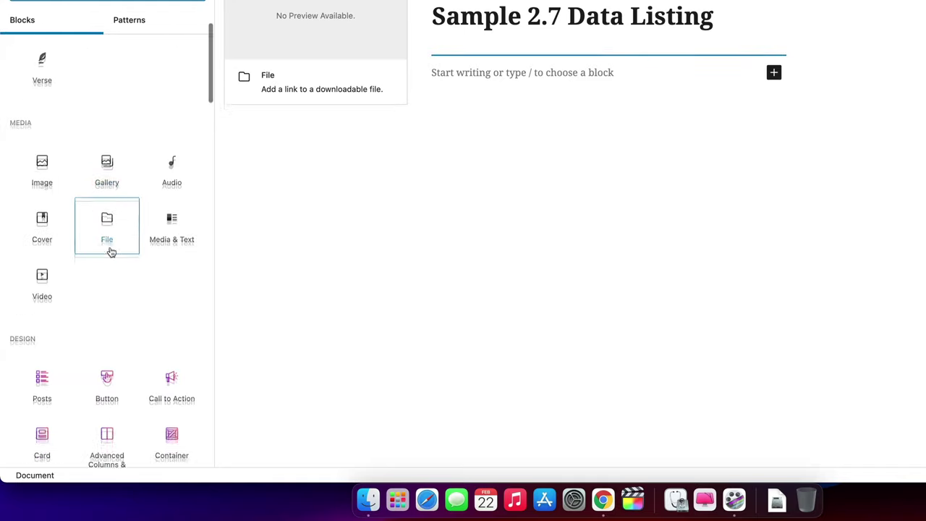
scroll(111, 251, "down", 10)
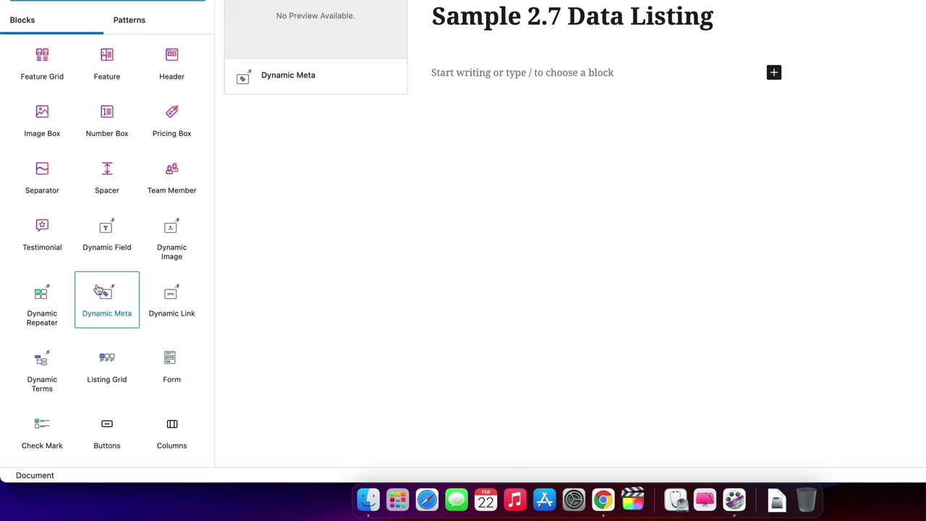
scroll(97, 289, "up", 2)
scroll(97, 289, "down", 4)
scroll(97, 289, "down", 1)
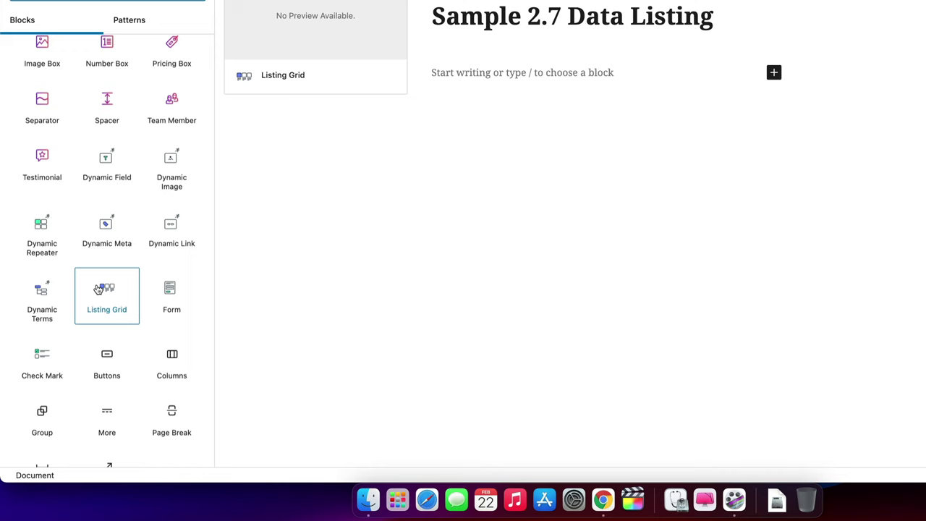
scroll(97, 287, "up", 1)
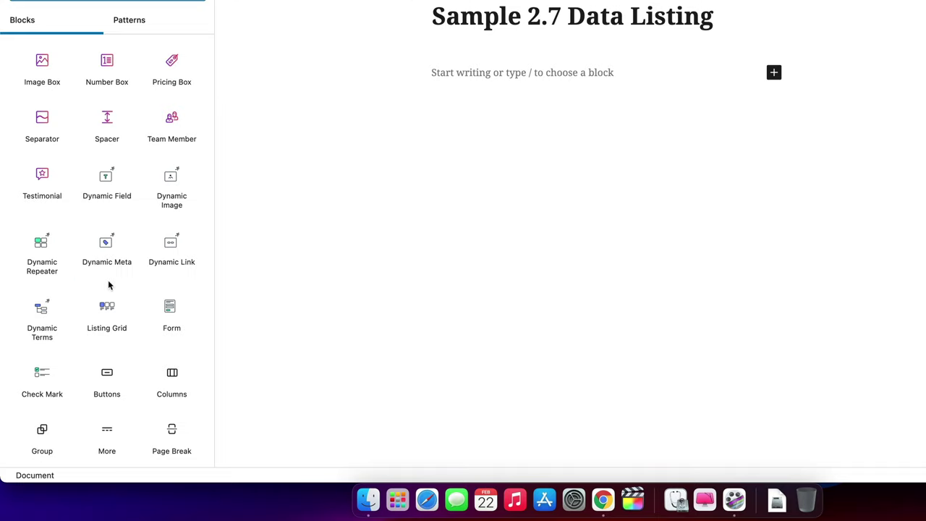
left_click(173, 192)
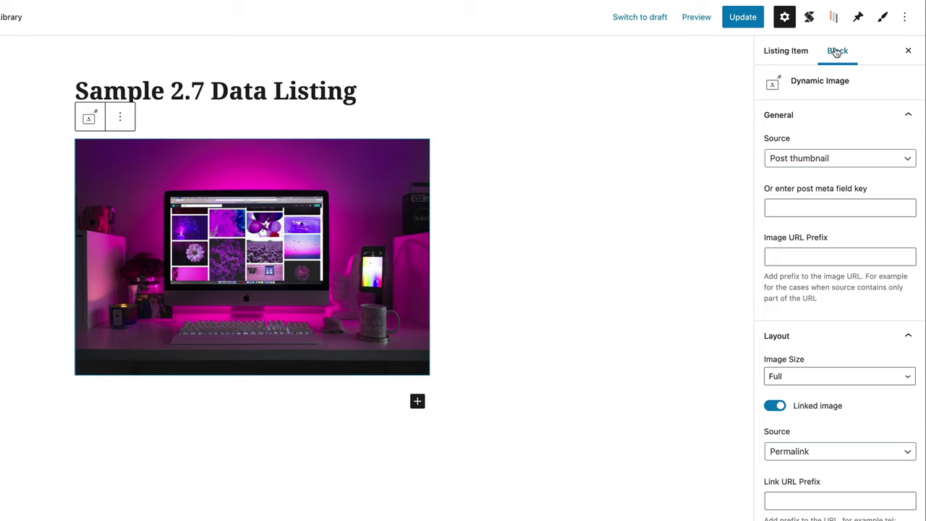
Examine the Dynamic Image block's general and layout settings, keeping Post thumbnail as the source and checking the post meta field key
scroll(823, 277, "down", 2)
scroll(823, 277, "down", 4)
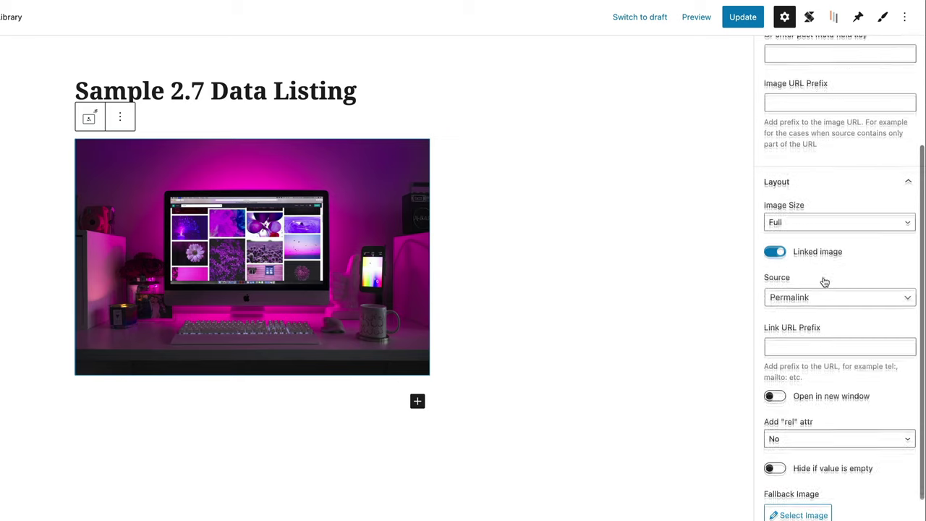
scroll(823, 281, "up", 1)
scroll(823, 281, "up", 5)
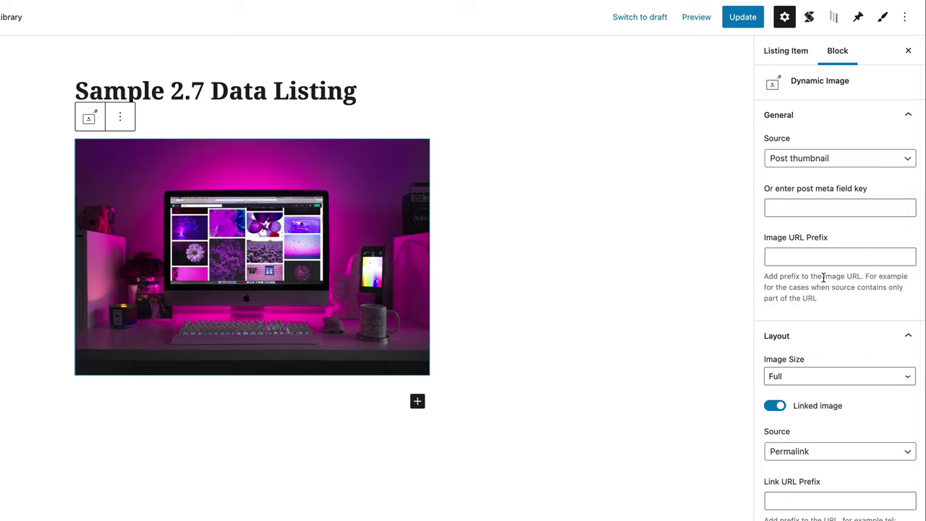
left_click(851, 159)
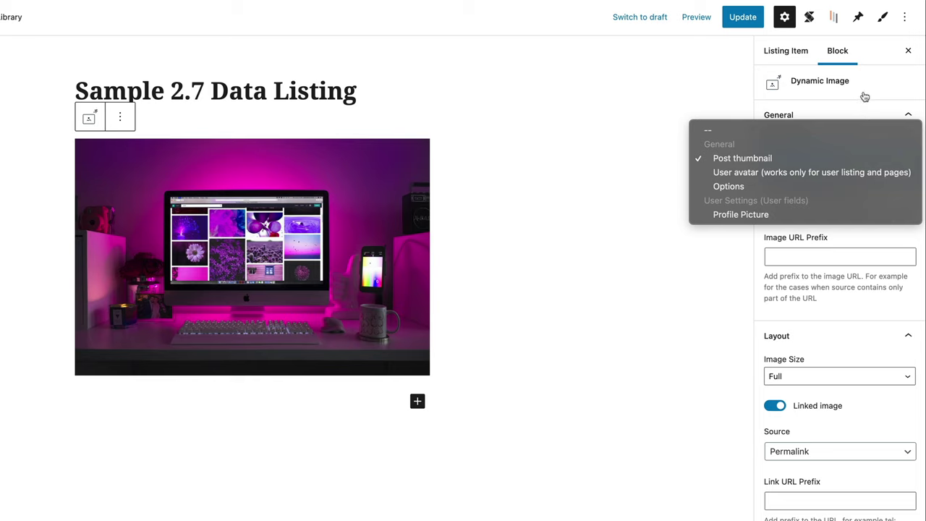
left_click(843, 158)
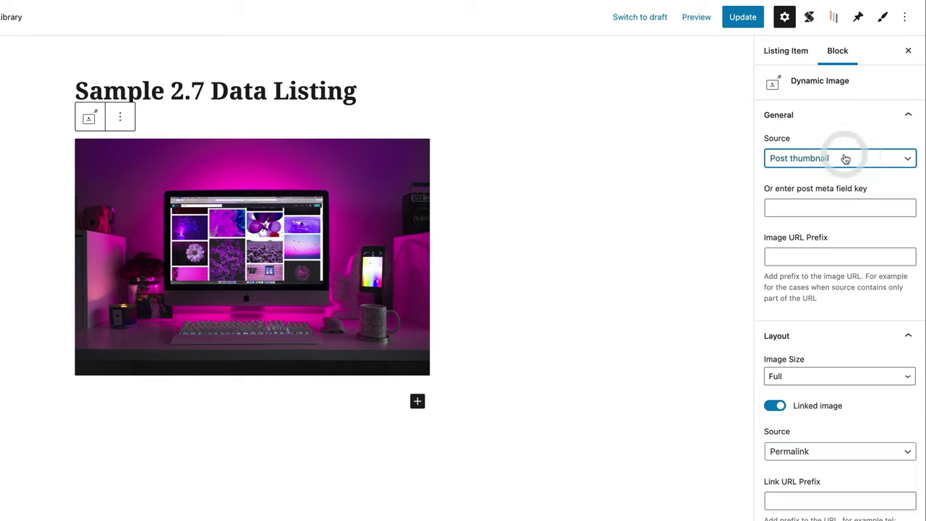
left_click(814, 212)
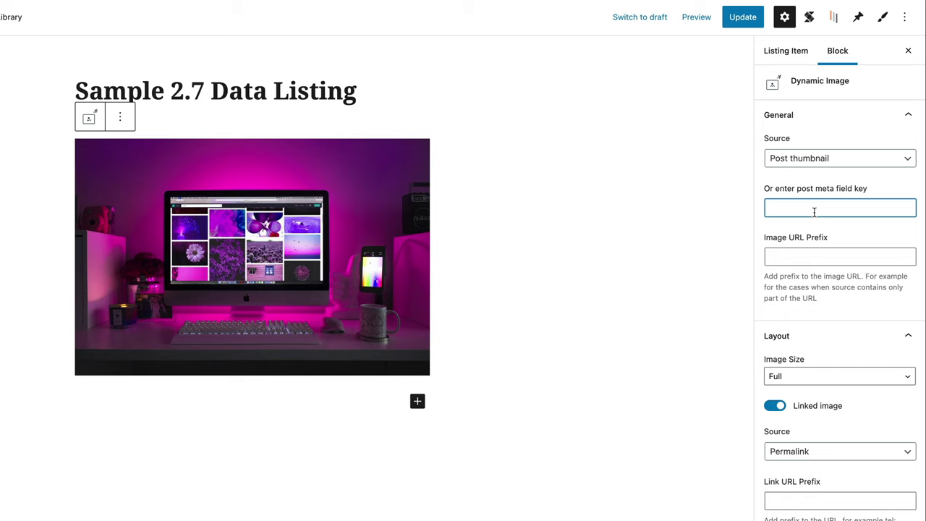
Set the Dynamic Image block's image size to Medium Large, leaving the image URL prefix empty
left_click(795, 257)
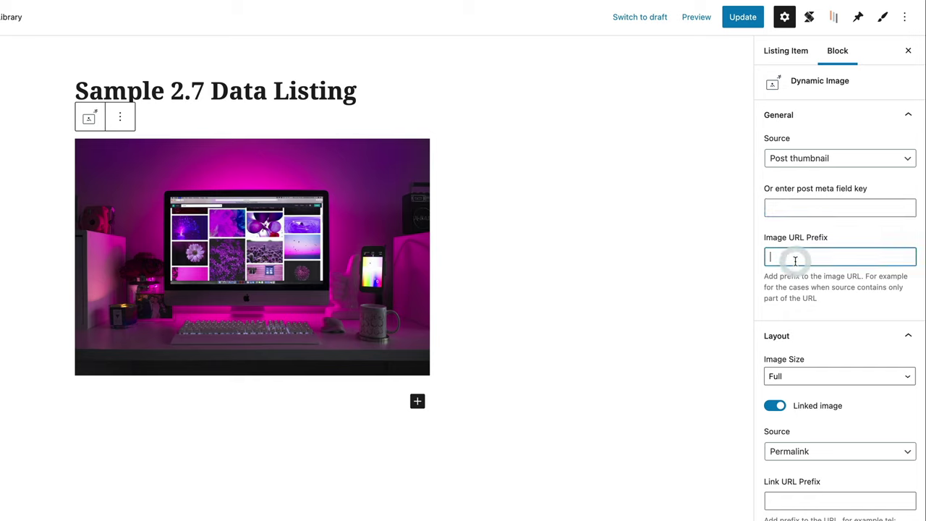
scroll(796, 261, "down", 5)
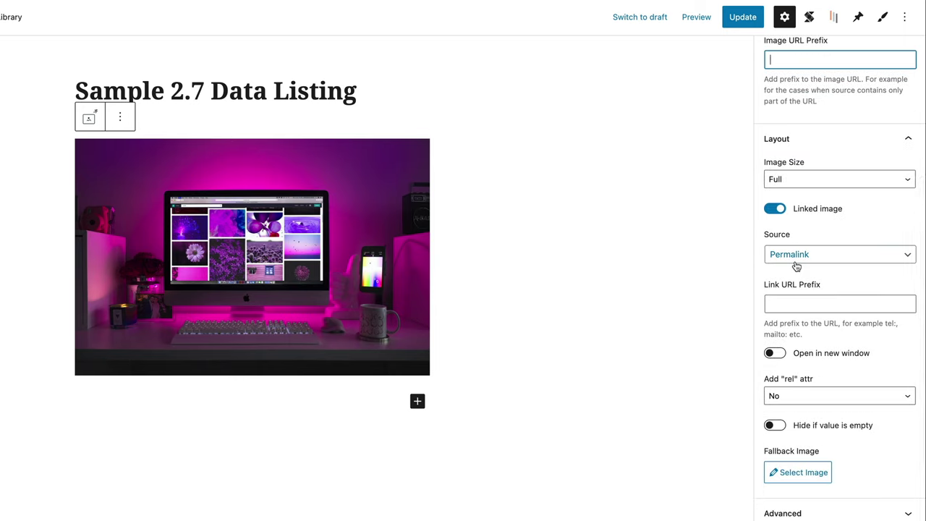
left_click(804, 180)
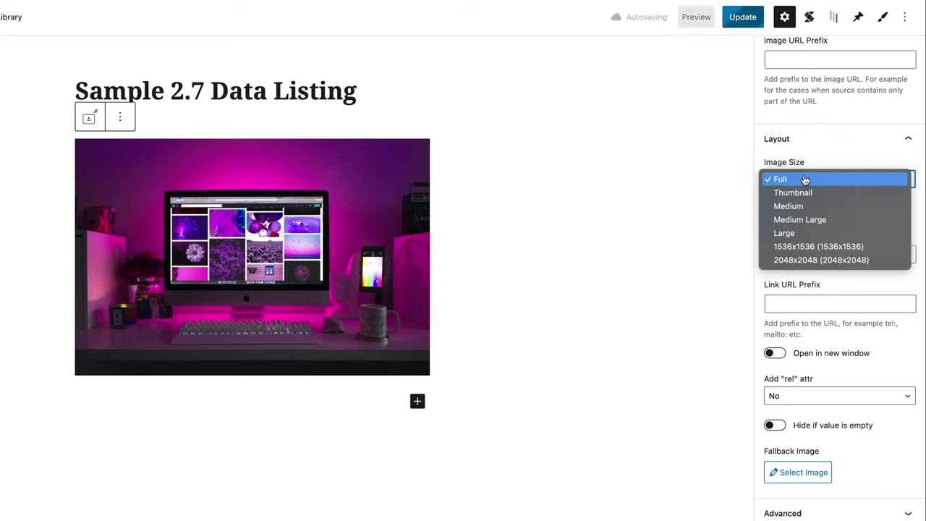
left_click(805, 221)
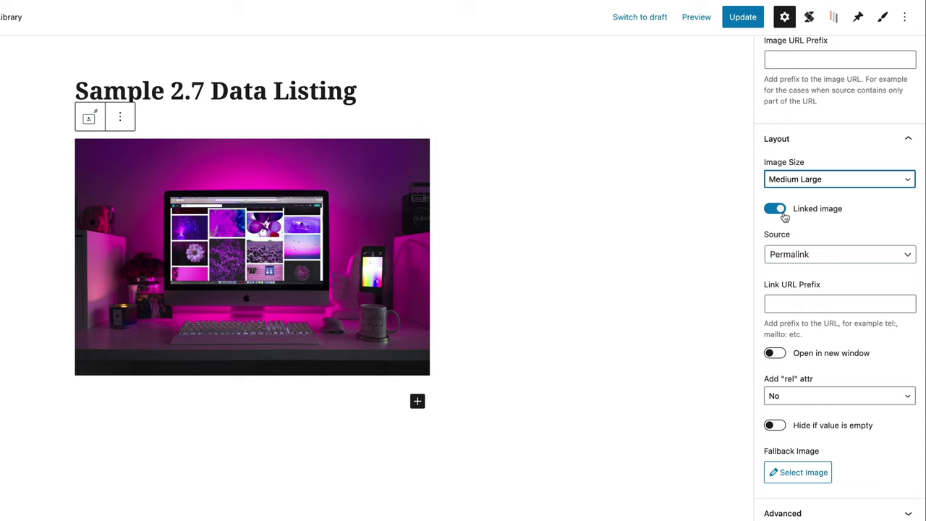
Review the Dynamic Image's link source options, keeping Permalink, and check its fallback image and additional CSS class settings
left_click(785, 260)
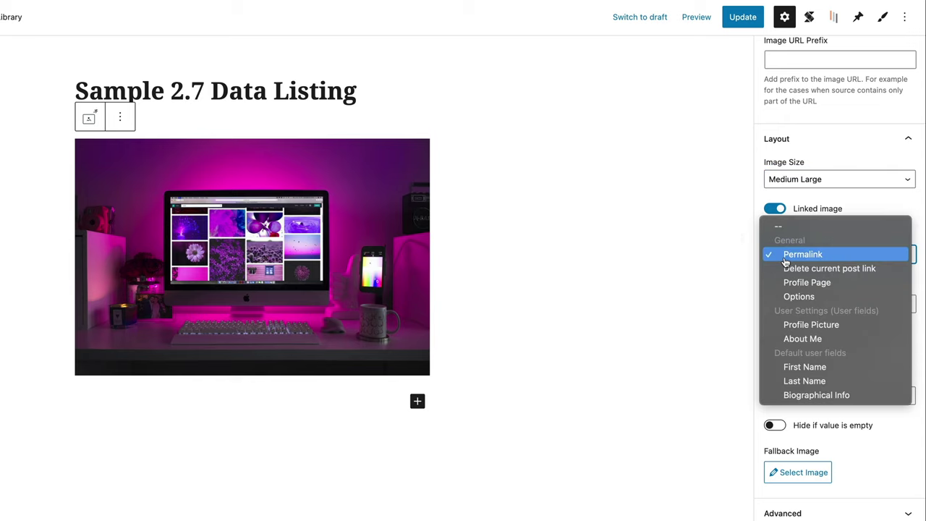
left_click(805, 258)
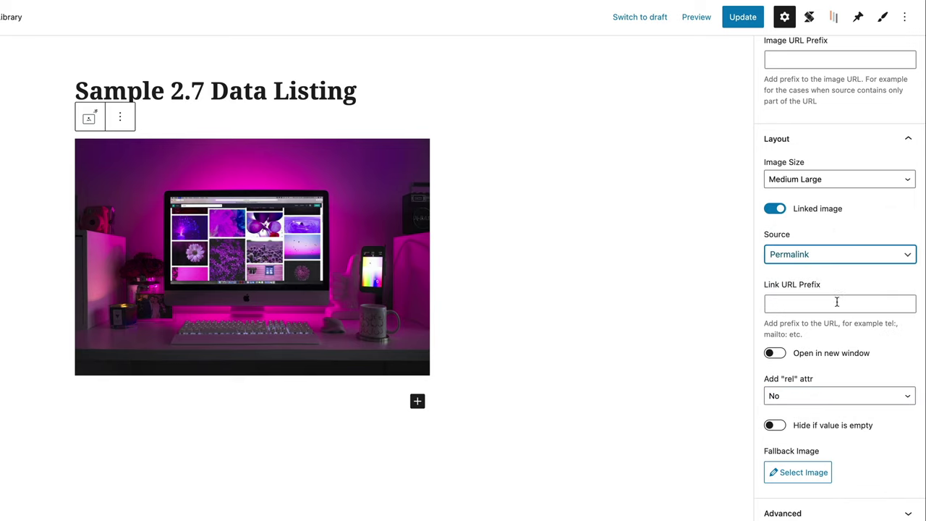
scroll(837, 302, "down", 1)
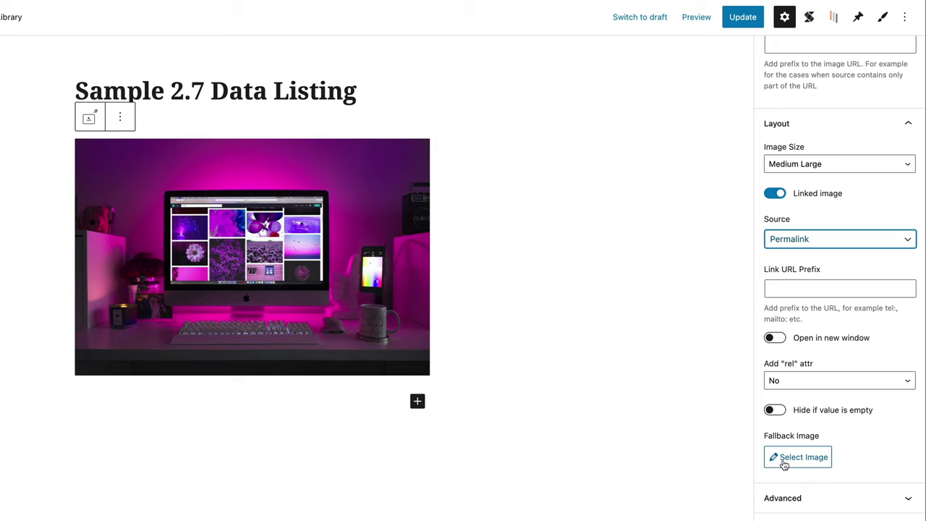
left_click(786, 497)
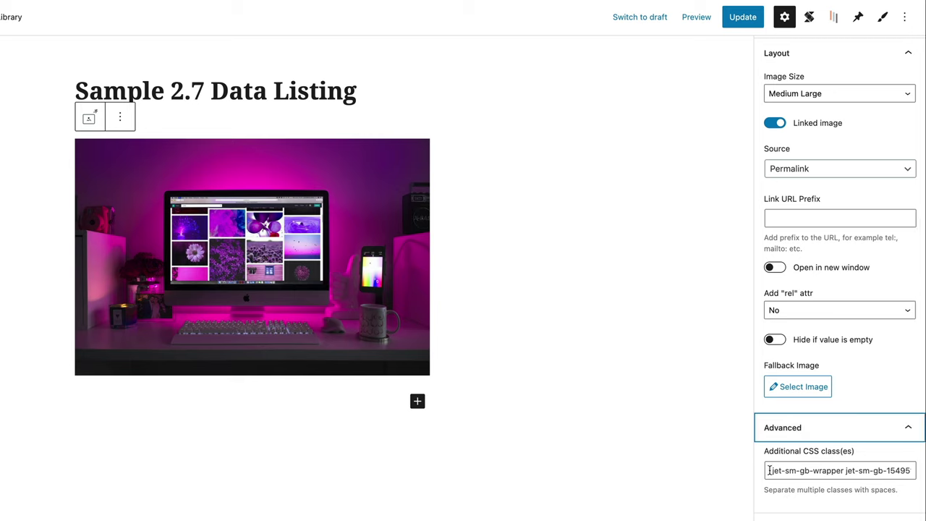
scroll(768, 470, "up", 5)
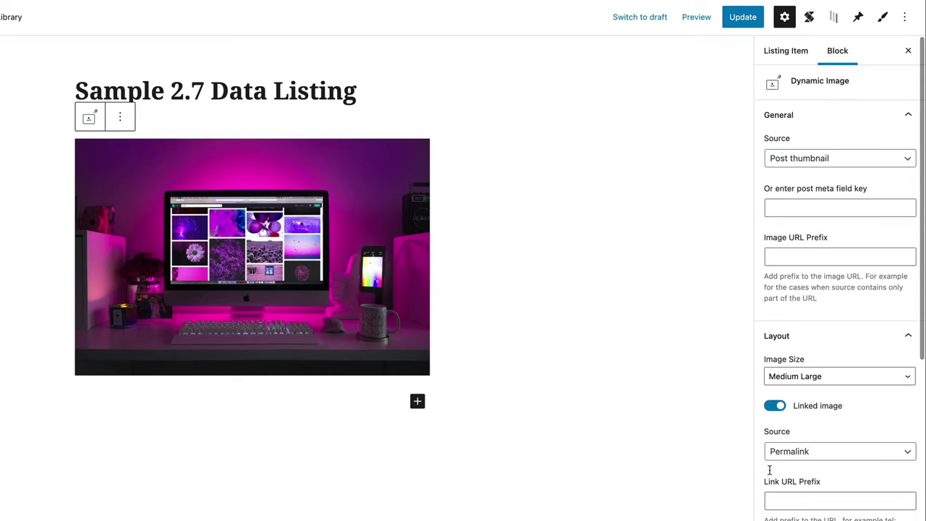
Search the block inserter for "dyn" and insert a Dynamic Field block below the image
left_click(417, 402)
left_click(482, 191)
type("dyns")
key("BackSpace")
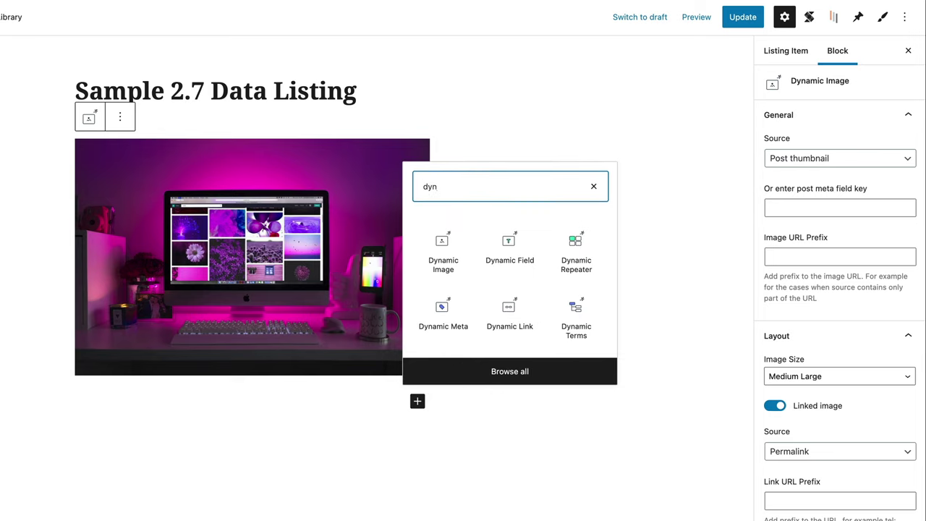
left_click(510, 247)
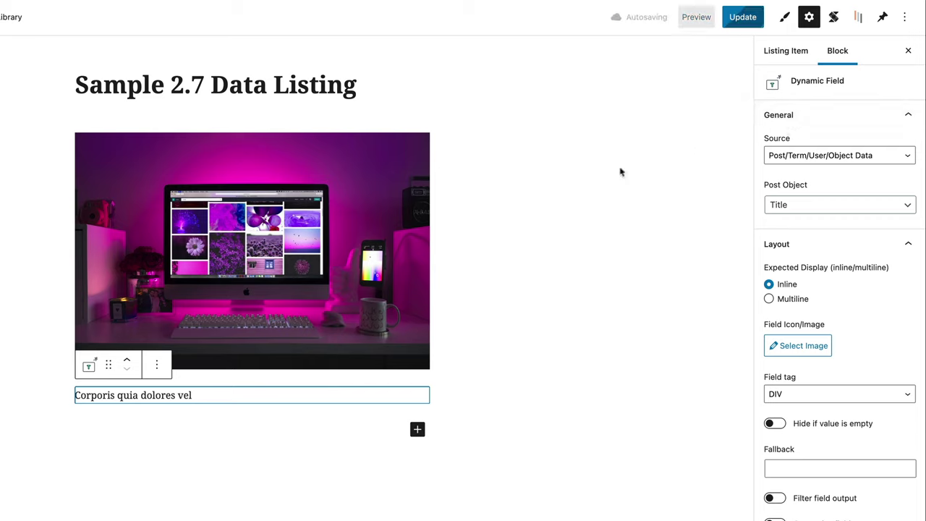
Compare the toolbars and settings of the Dynamic Field and Dynamic Image blocks, including the image block's additional options
left_click(226, 397)
left_click(236, 285)
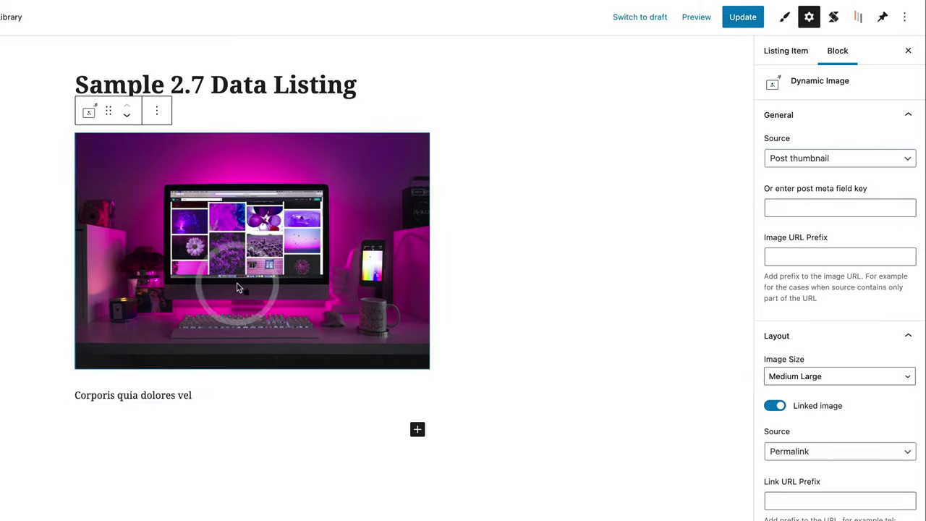
left_click(179, 389)
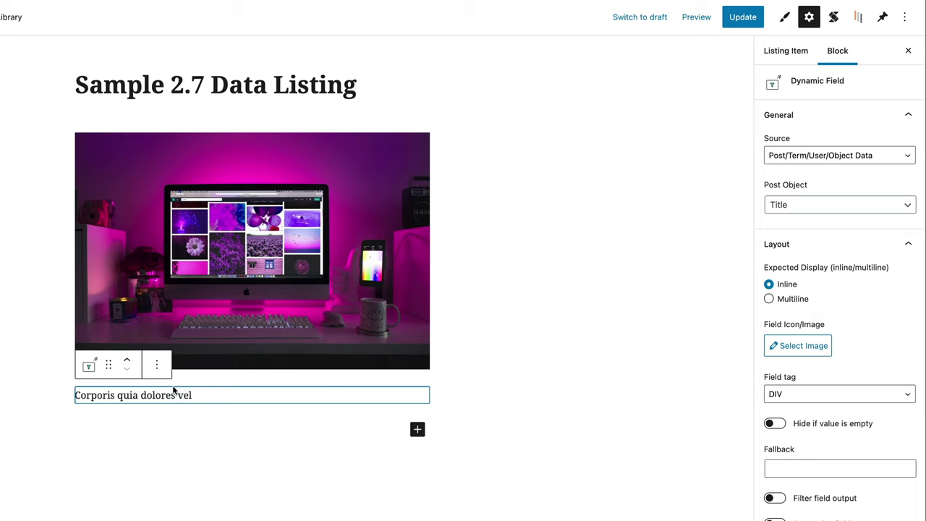
left_click(165, 215)
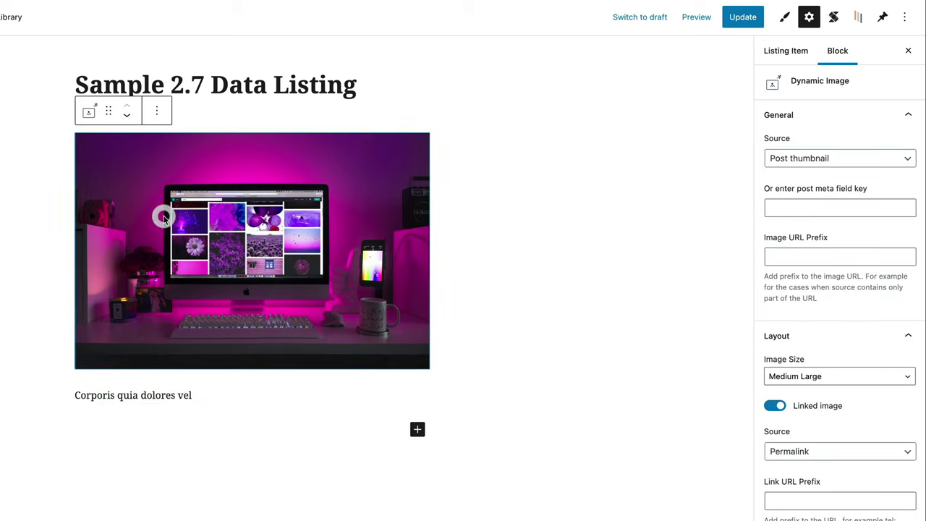
left_click(157, 115)
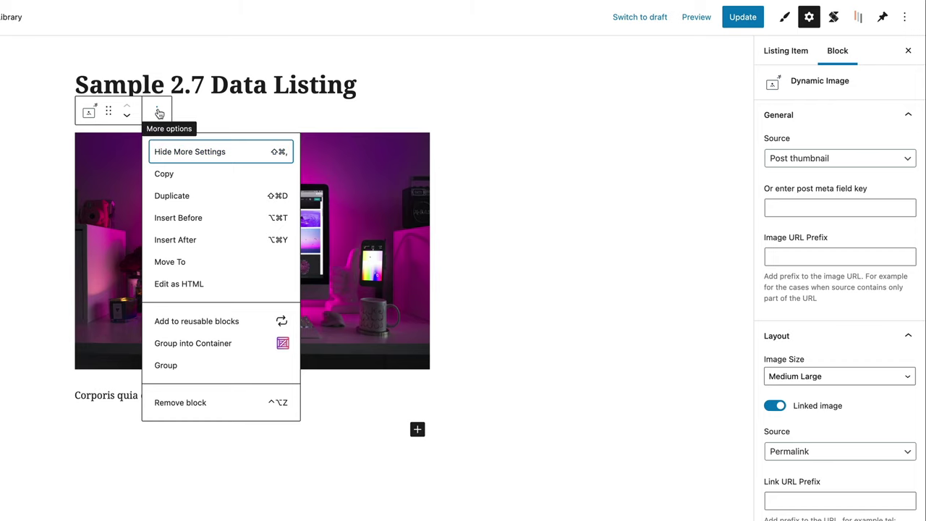
left_click(566, 242)
Review the Dynamic Field's source and post object choices, keeping Post/Term/User/Object Data and Title
left_click(141, 397)
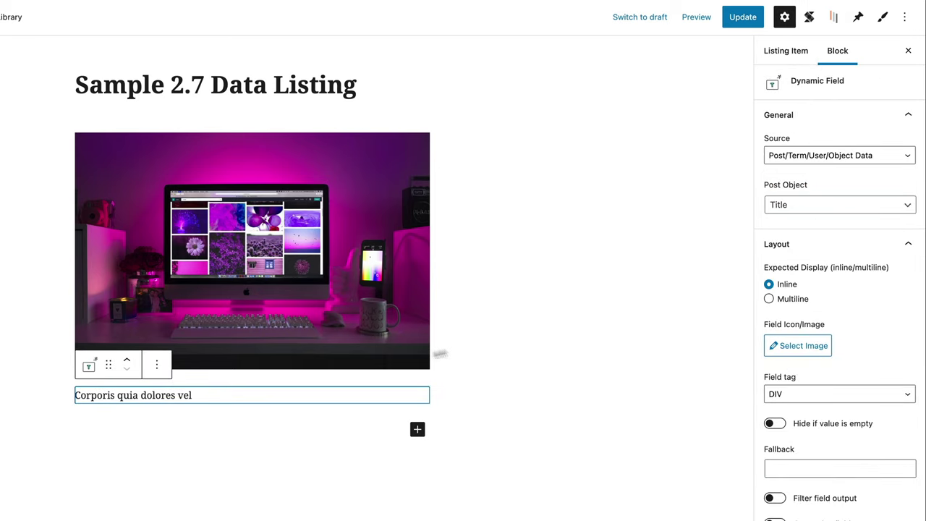
left_click(828, 161)
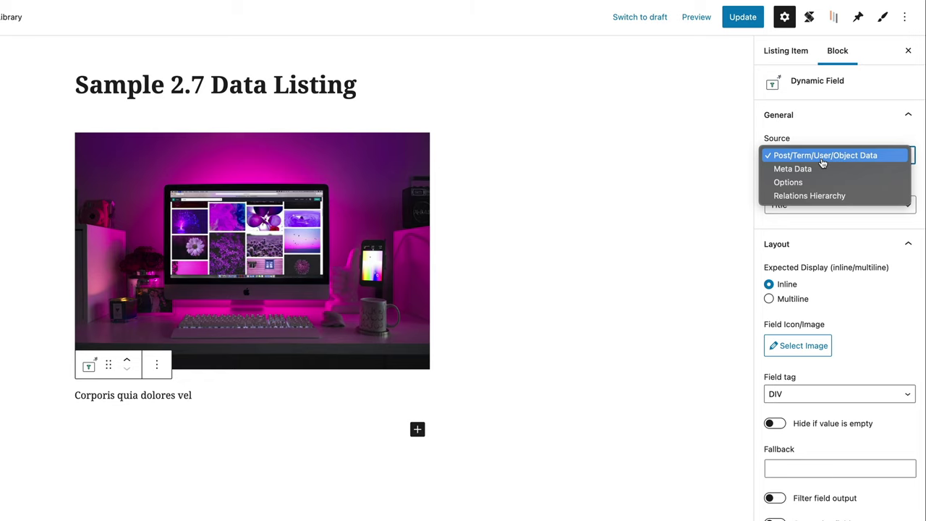
left_click(828, 130)
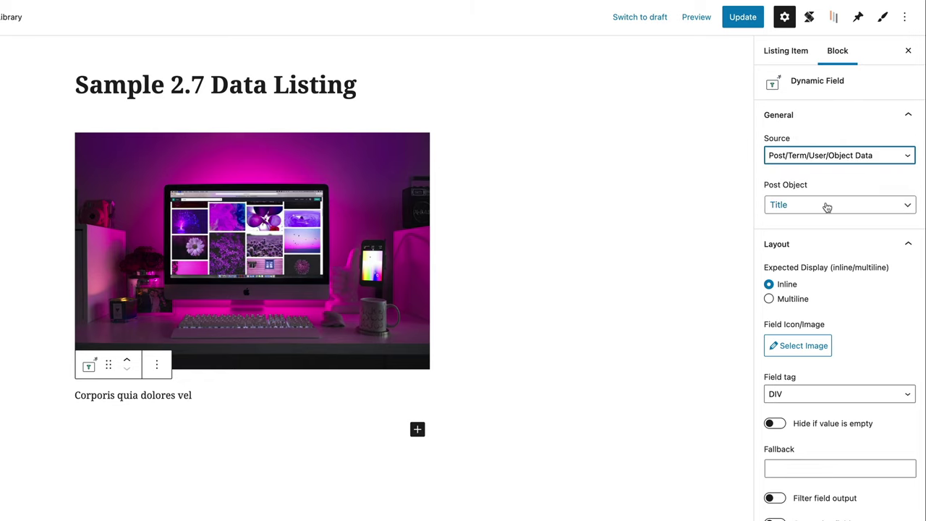
left_click(827, 207)
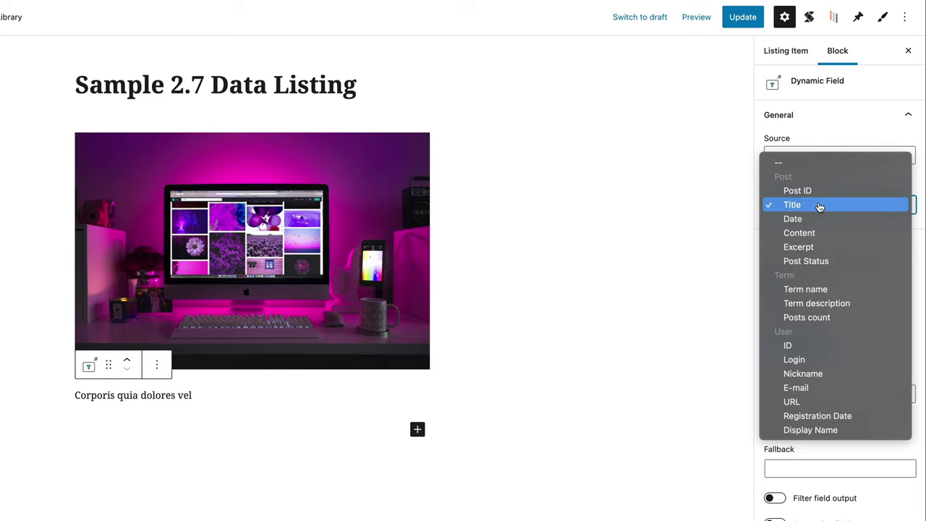
left_click(835, 120)
scroll(839, 307, "down", 3)
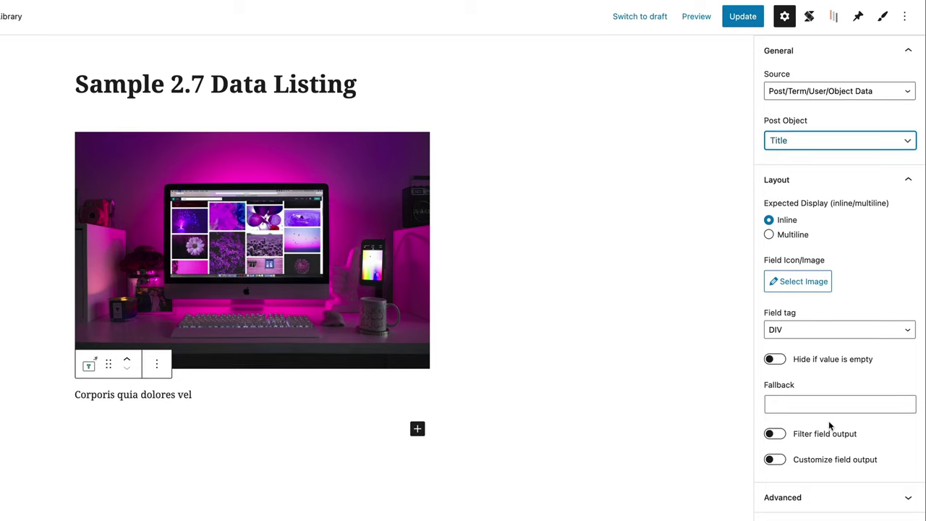
Turn on output filtering for the Dynamic Field to review its callbacks, and turn it off again
left_click(778, 437)
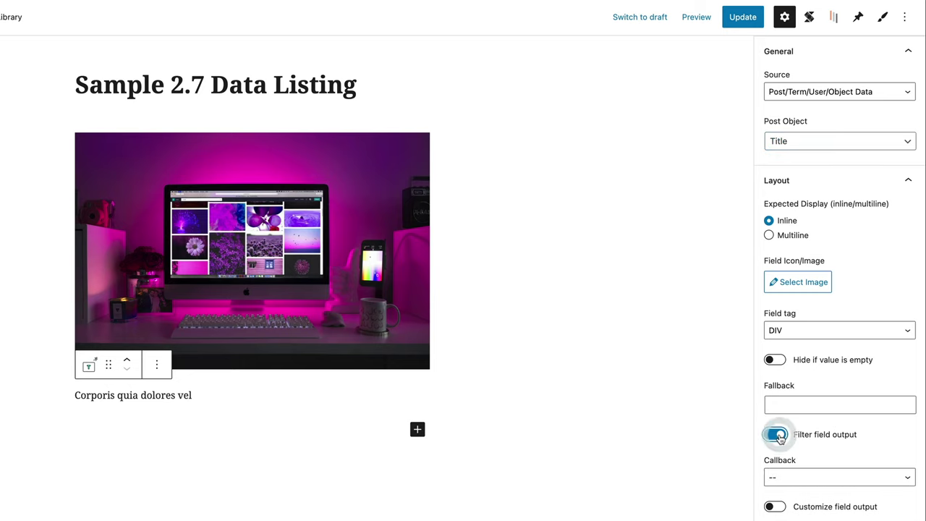
scroll(779, 438, "down", 1)
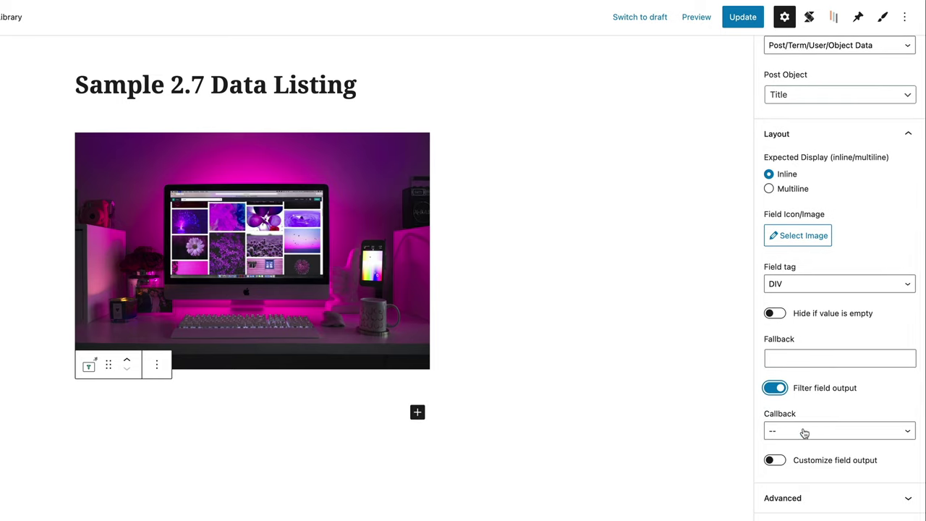
left_click(805, 432)
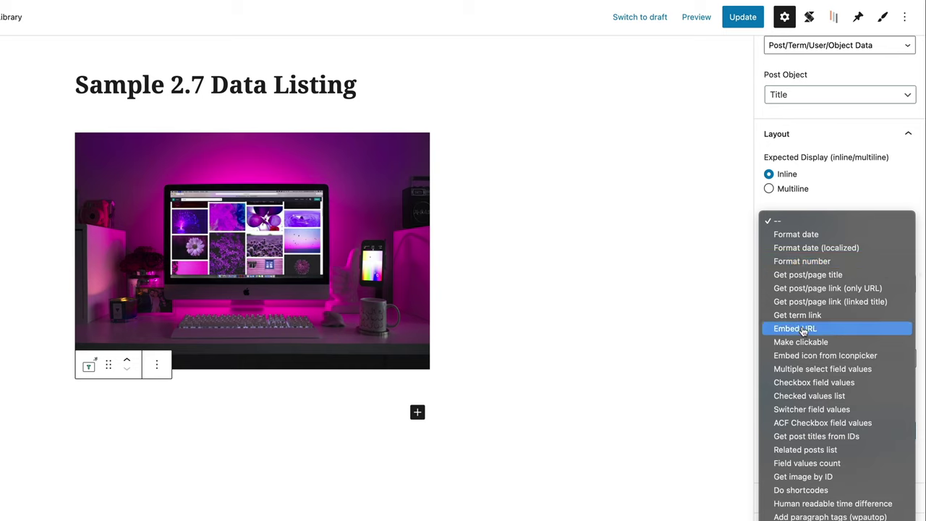
left_click(848, 222)
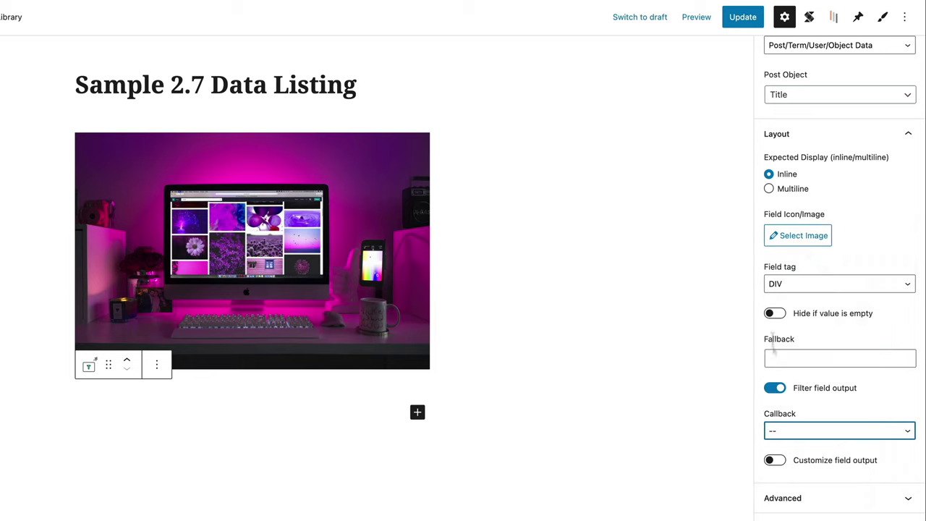
left_click(770, 389)
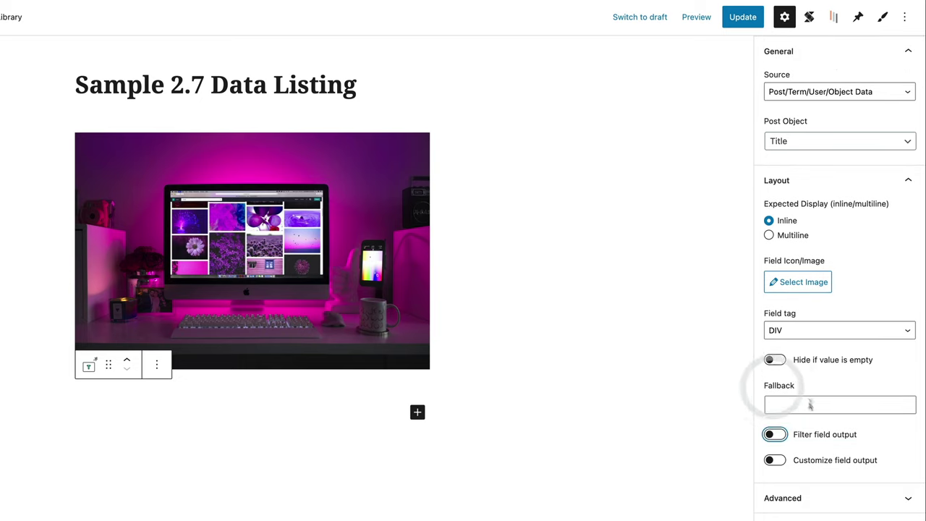
Turn on customized output for the Dynamic Field to inspect the %s field format, and turn it off again
left_click(775, 460)
scroll(810, 448, "down", 2)
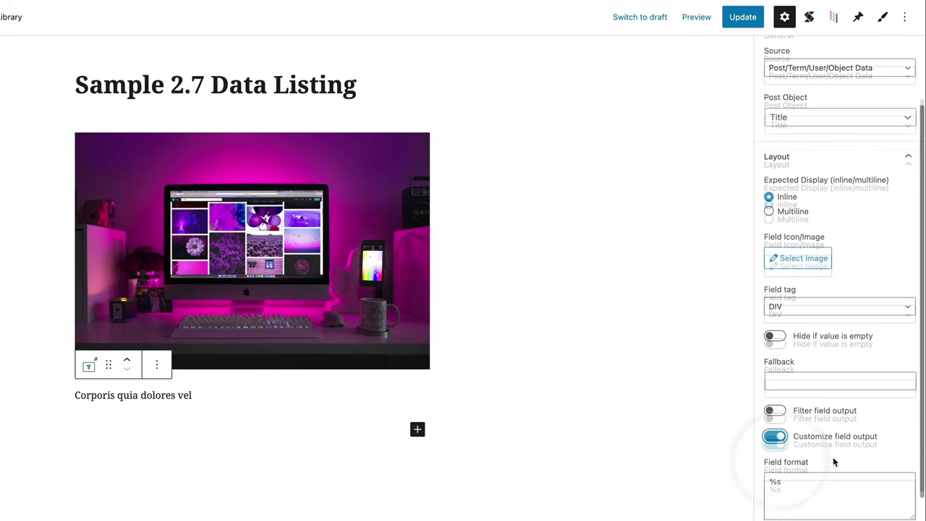
left_click_drag(768, 427, 793, 426)
left_click(793, 426)
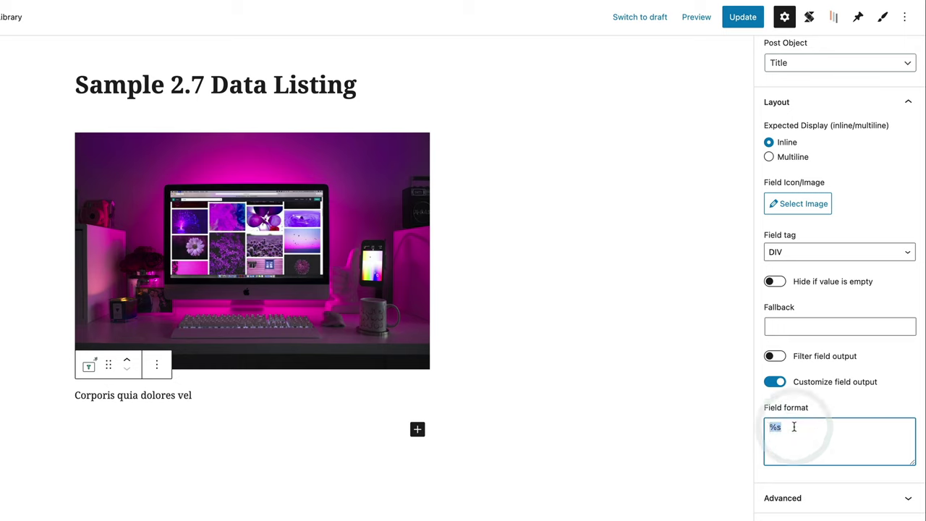
left_click(771, 427)
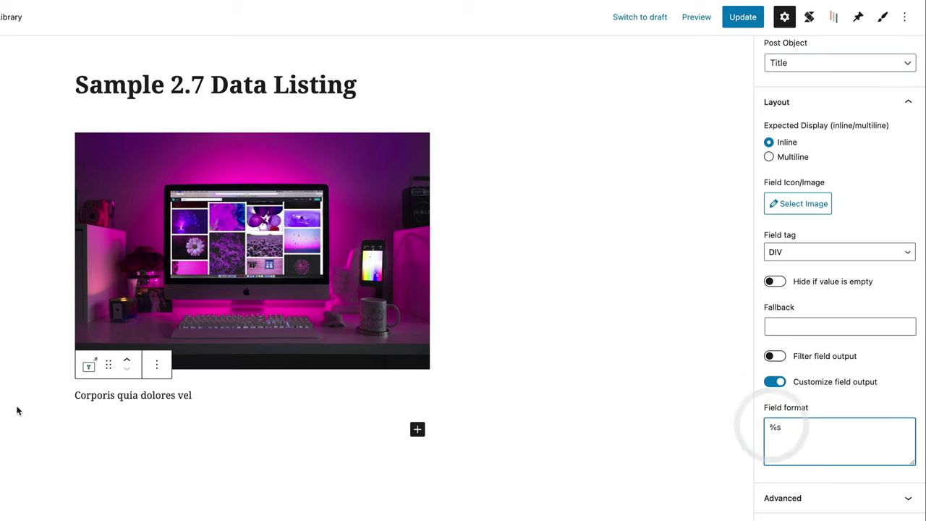
left_click(797, 426)
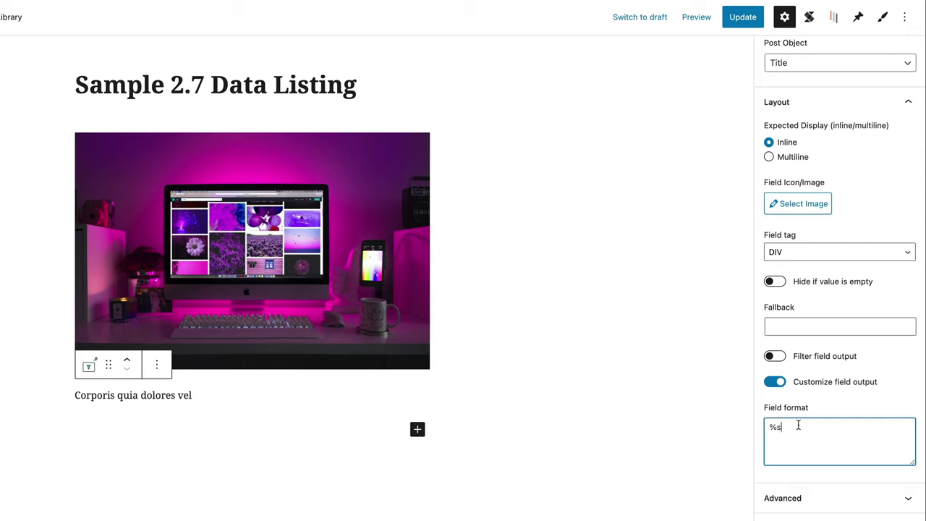
left_click(774, 382)
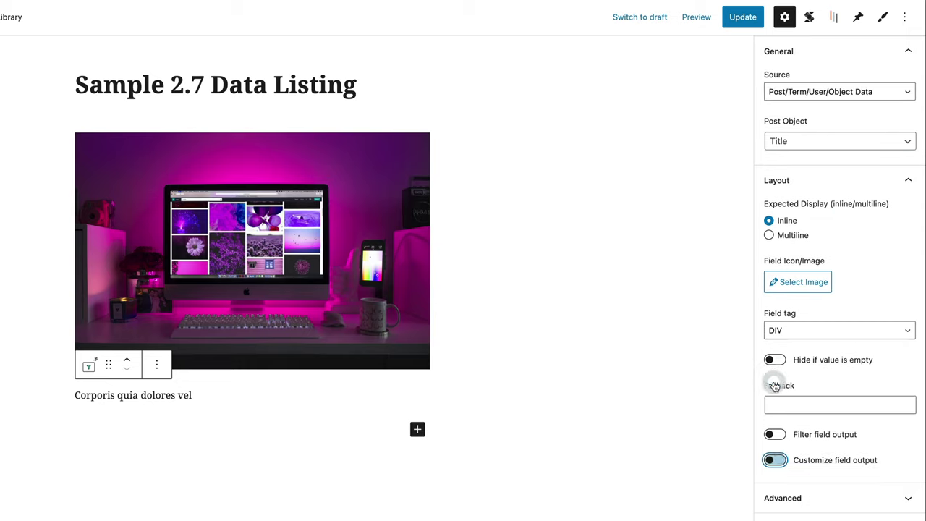
Check the additional CSS classes in the Dynamic Field block's advanced settings
left_click(781, 499)
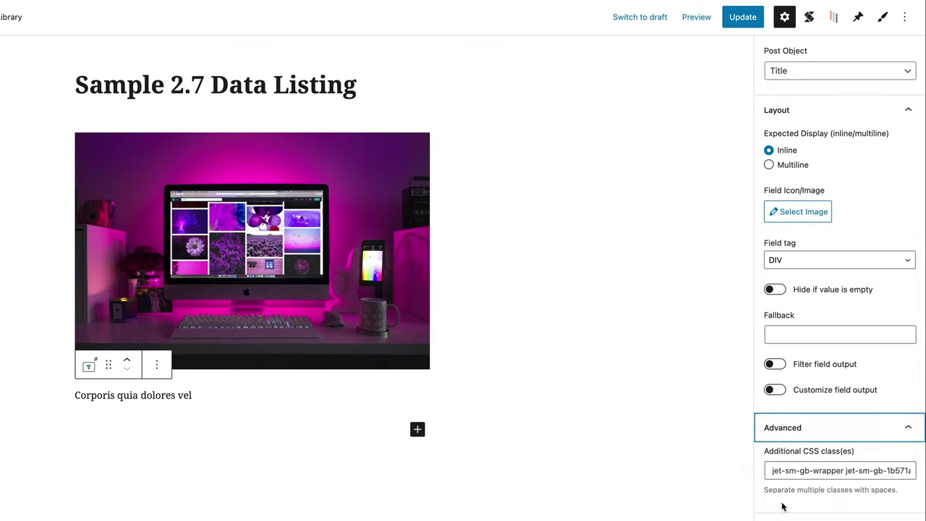
left_click(830, 429)
Search the block inserter for "dyn" and insert a Dynamic Meta block below the Dynamic Field
left_click(516, 427)
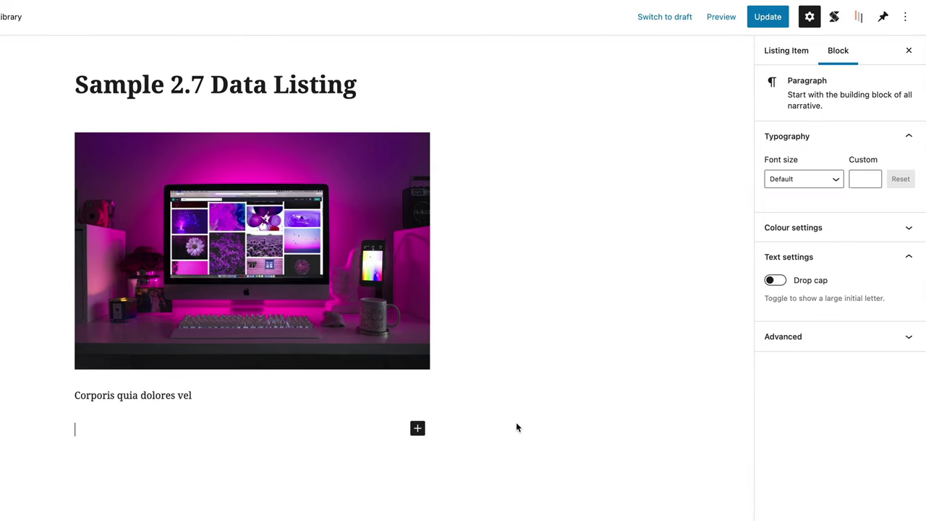
left_click(418, 429)
left_click(464, 230)
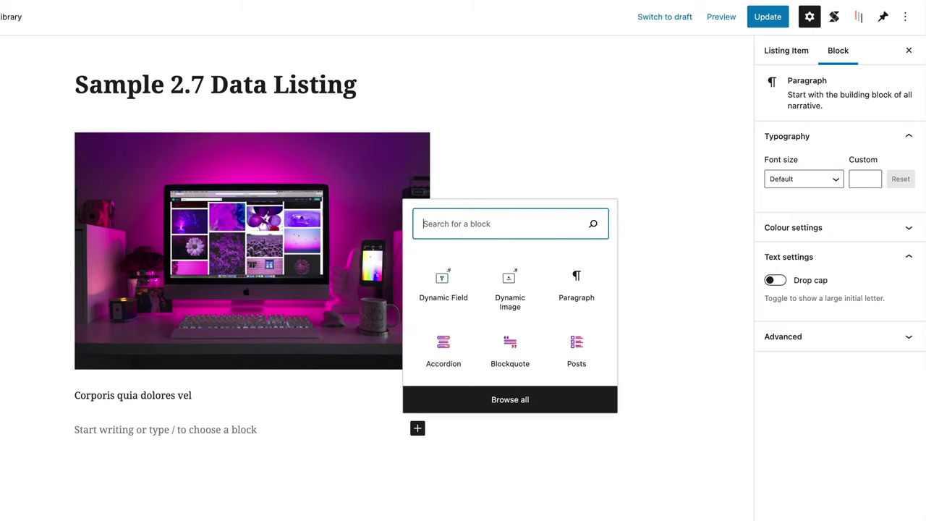
type("dyn")
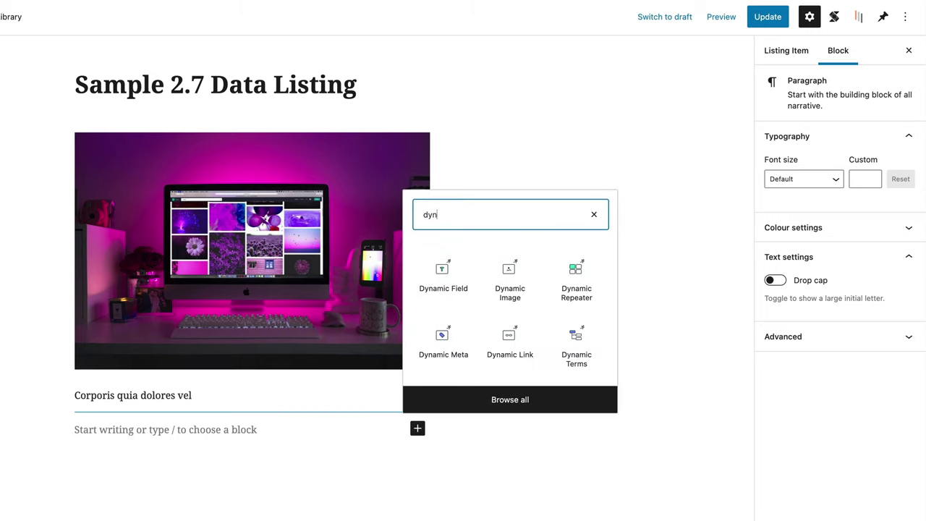
left_click(454, 336)
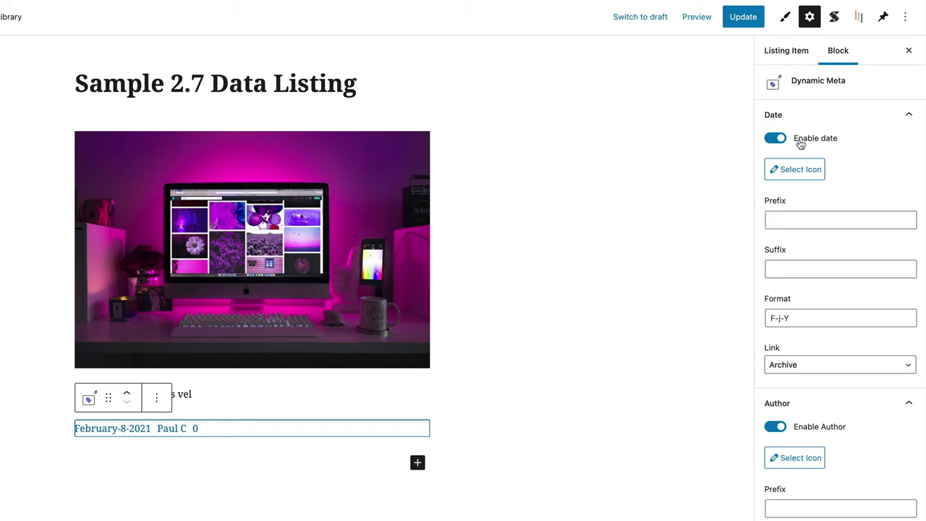
Set the Dynamic Meta date prefix to "Posted on:" and its link to None
left_click(788, 218)
type("Posted on:")
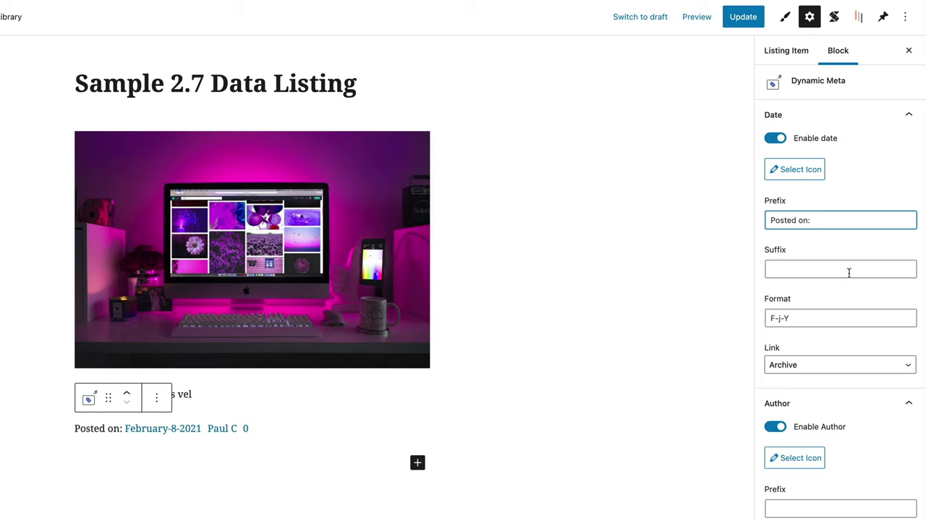
left_click(813, 365)
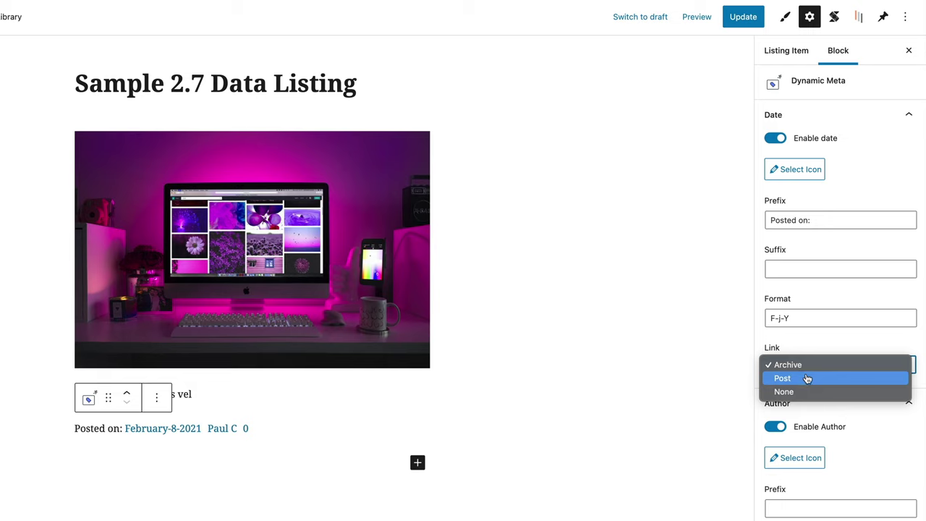
left_click(802, 391)
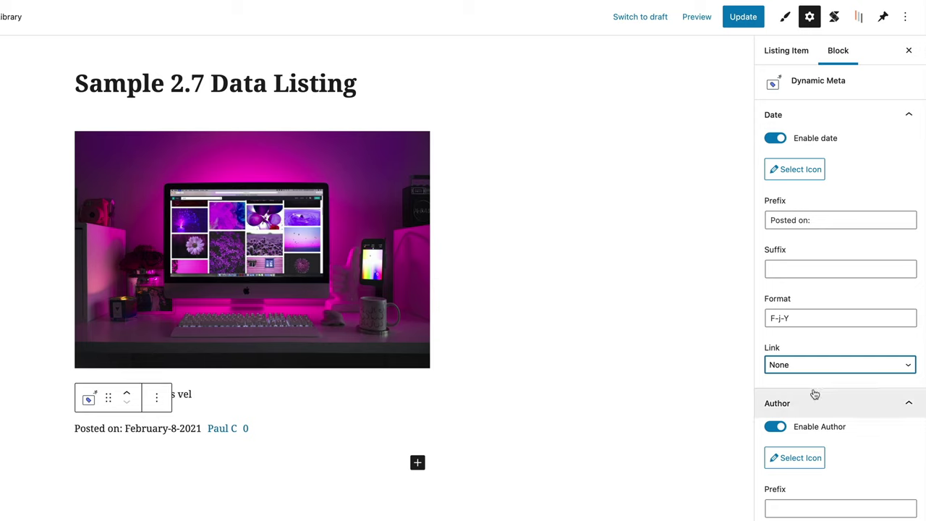
Set the Dynamic Meta author prefix to "by:" with its link set to None, and disable the comments meta
scroll(814, 394, "down", 5)
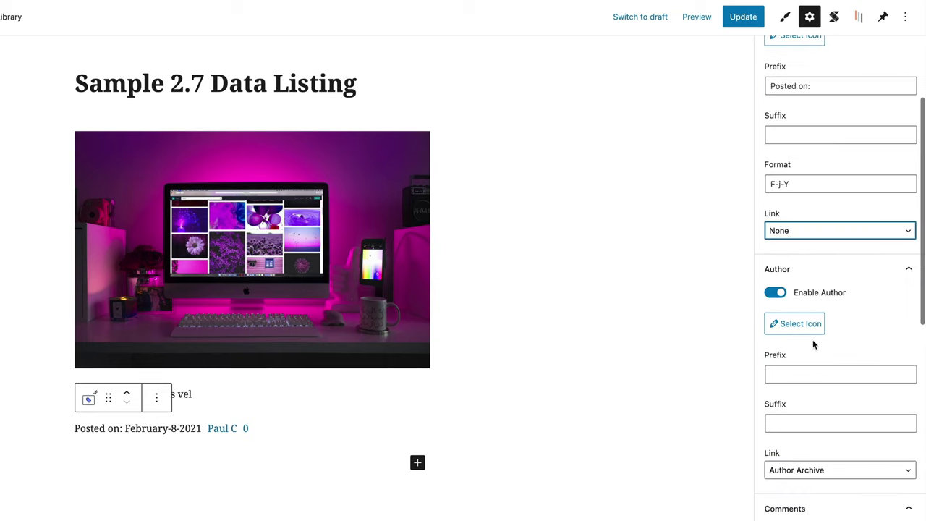
scroll(812, 340, "down", 2)
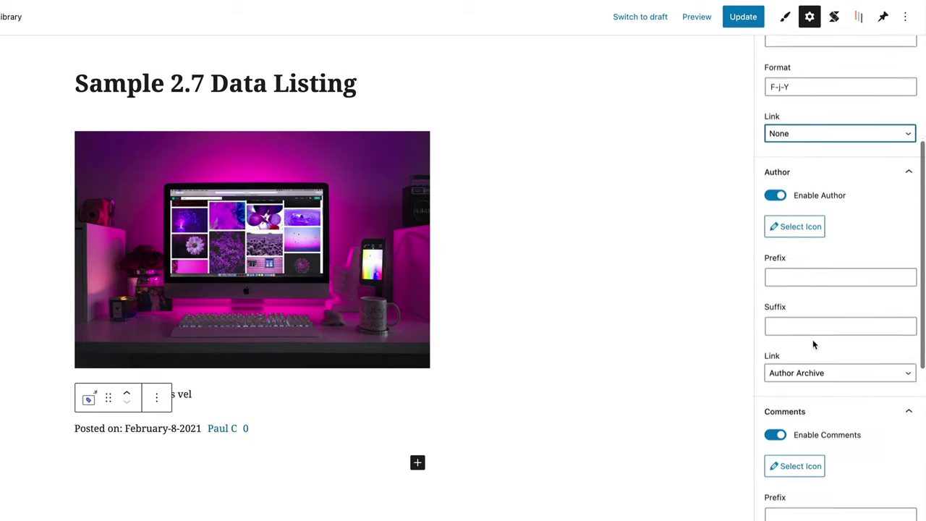
left_click(787, 273)
type("by:")
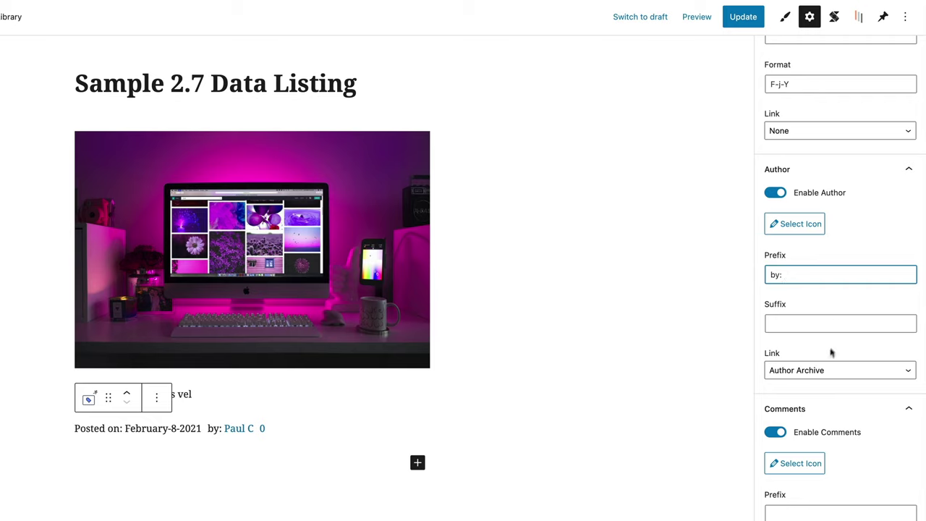
left_click(831, 371)
left_click(818, 396)
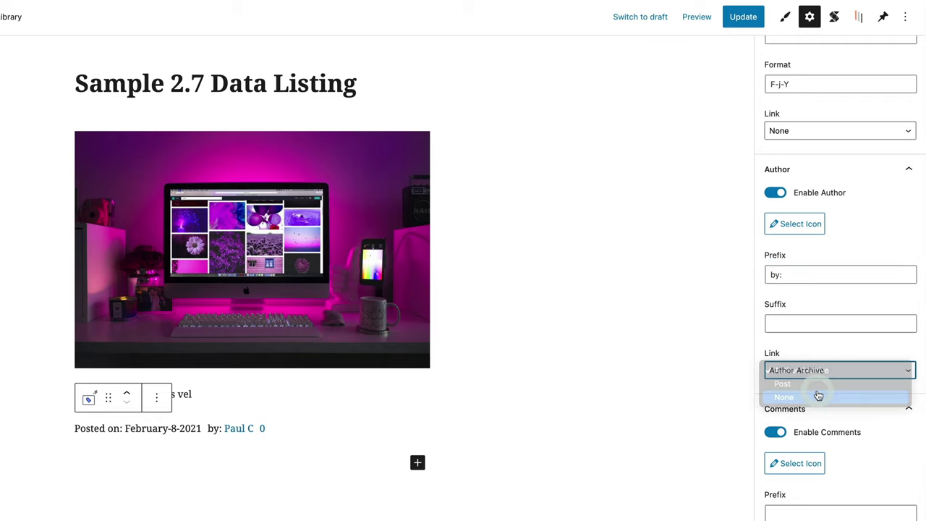
left_click(775, 431)
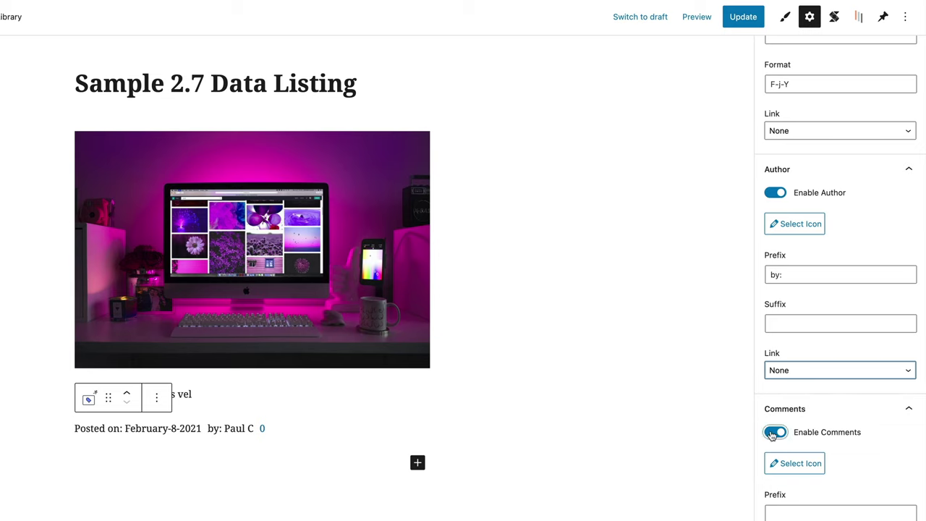
scroll(855, 442, "down", 2)
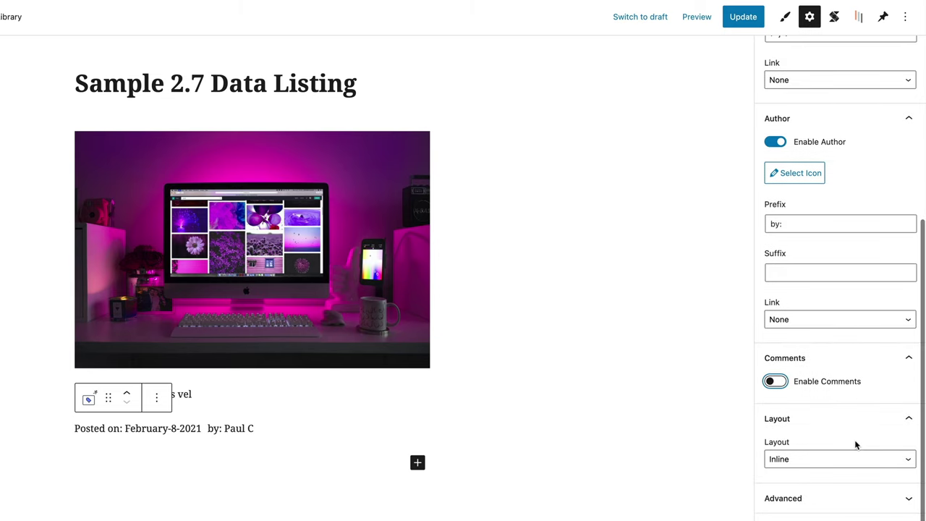
Search the block inserter for "dyna" and insert a Dynamic Link block below the Dynamic Meta
left_click(417, 462)
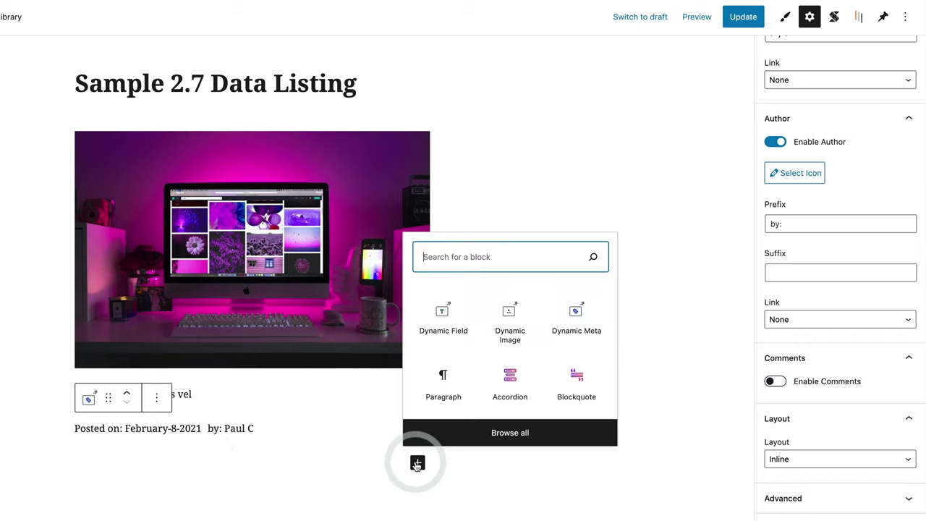
left_click(456, 248)
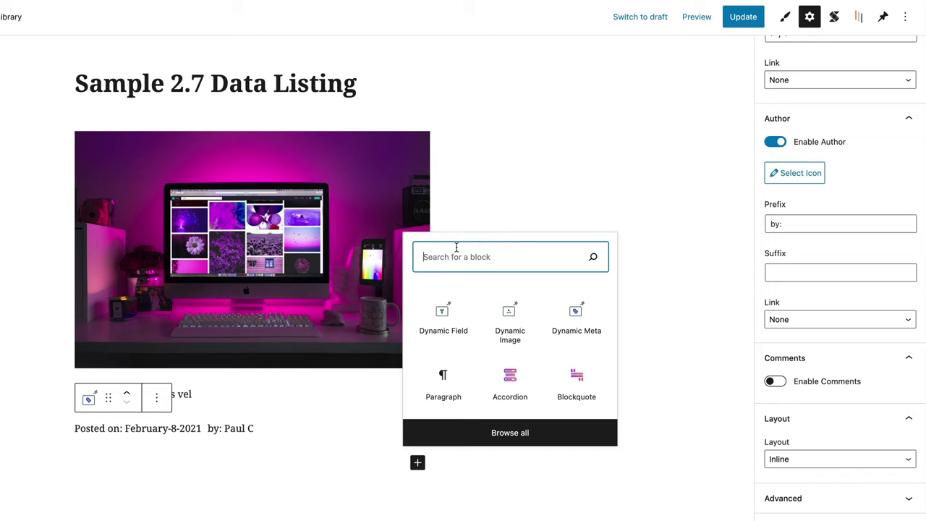
type("dy")
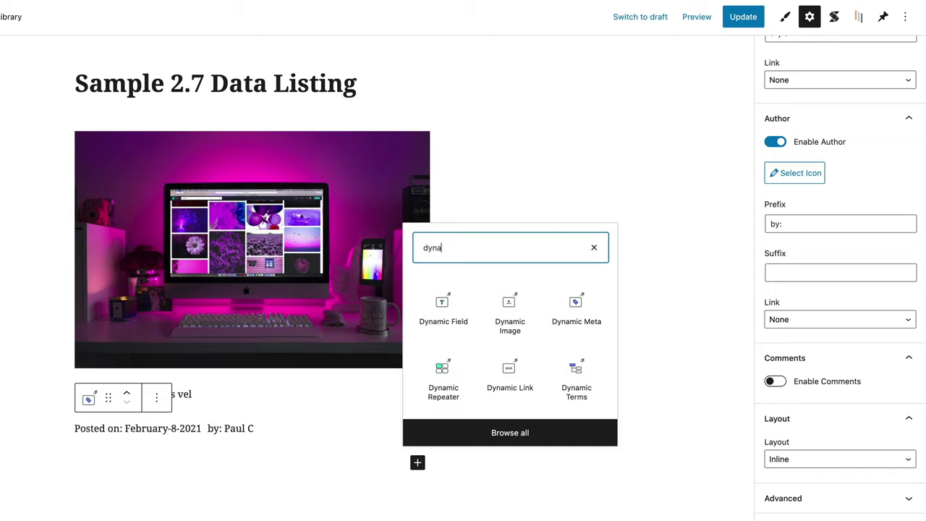
type("na")
left_click(510, 376)
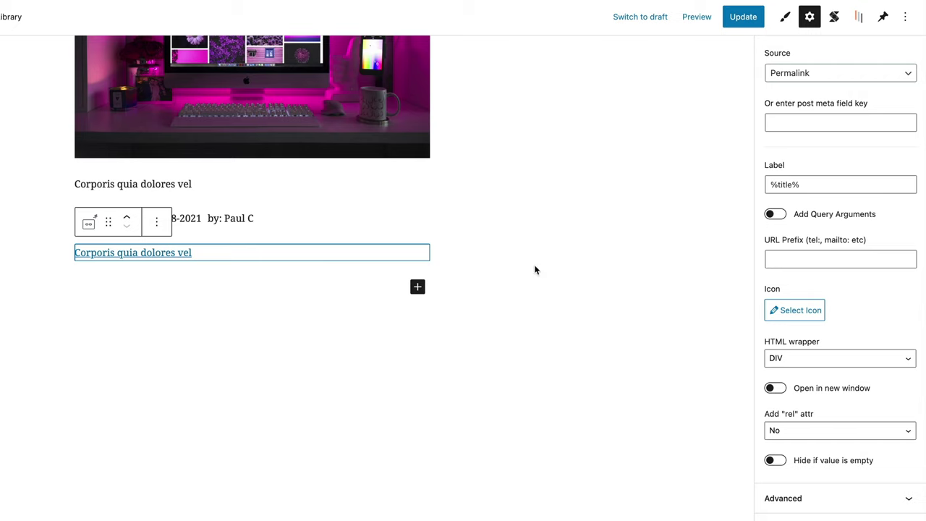
Keep Permalink as the Dynamic Link source and replace the %title% label with "Read more..."
left_click(827, 73)
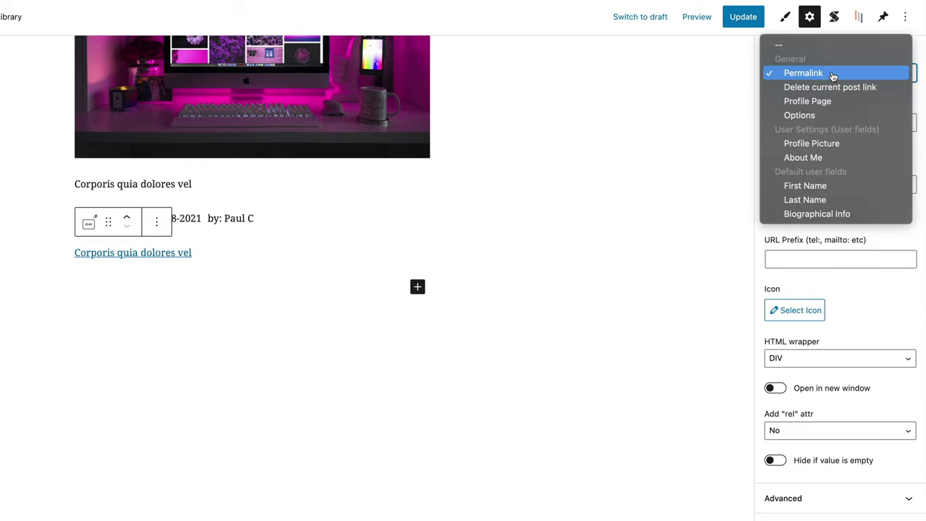
left_click(832, 75)
left_click_drag(804, 184, 767, 182)
left_click(770, 189)
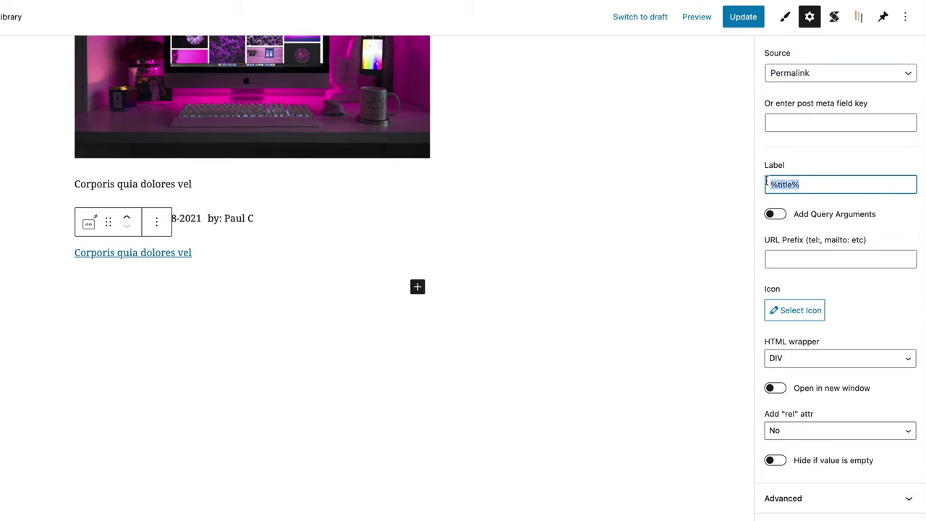
left_click(812, 182)
left_click_drag(805, 182, 767, 184)
type("Read more...")
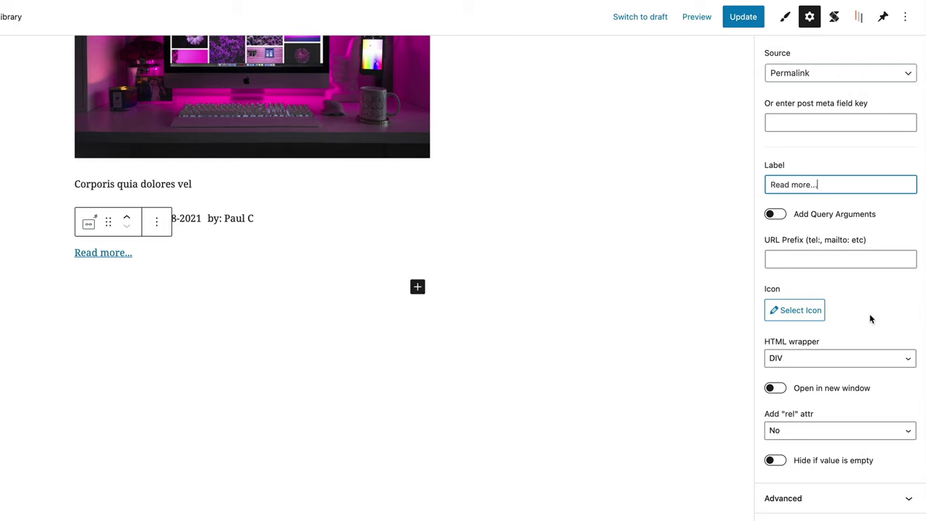
Save the listing item with its new Dynamic Link and review the finished layout
scroll(870, 318, "up", 3)
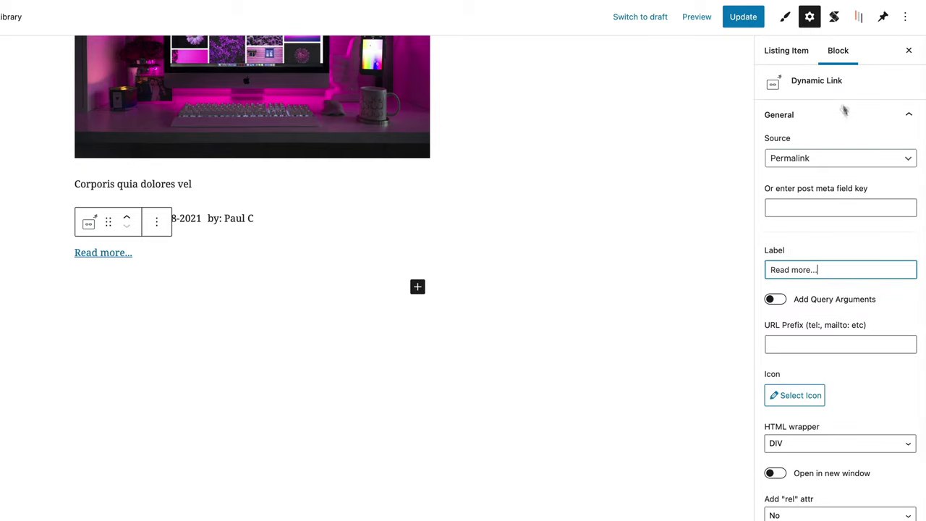
left_click(747, 17)
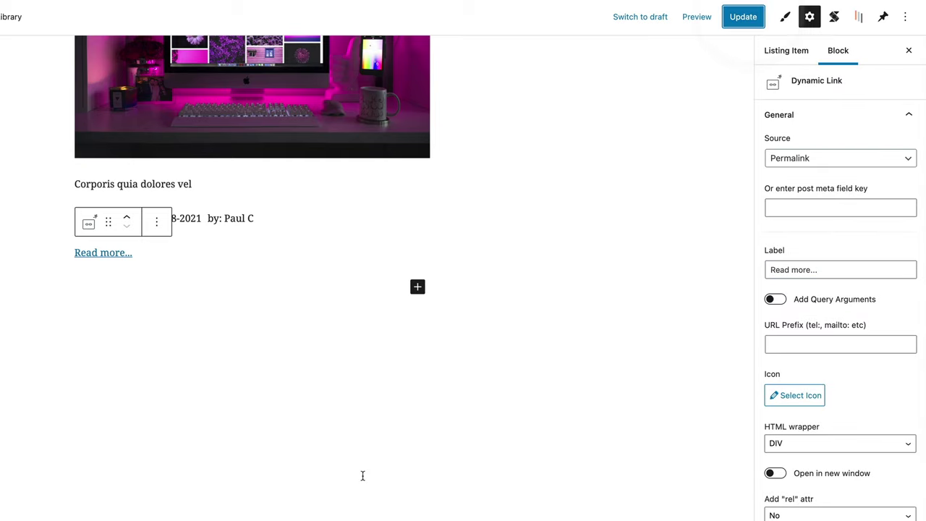
scroll(430, 362, "up", 3)
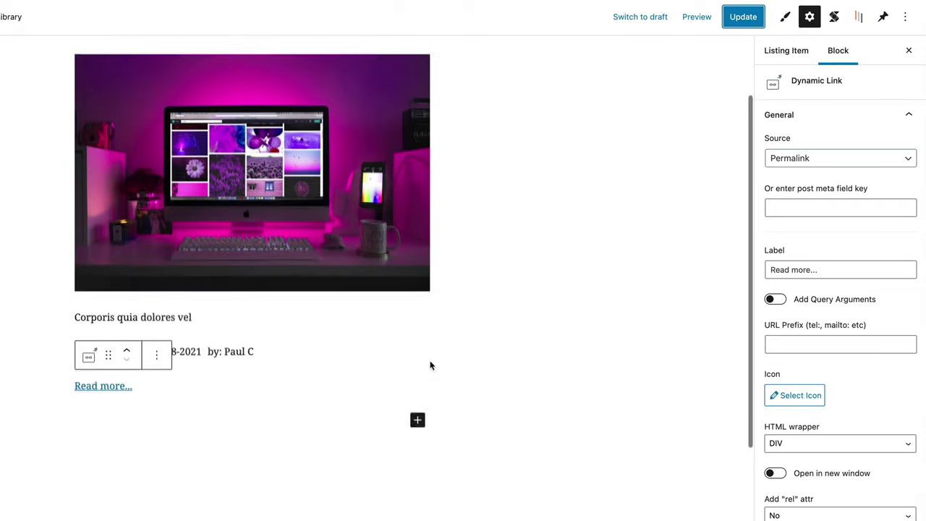
scroll(430, 365, "up", 1)
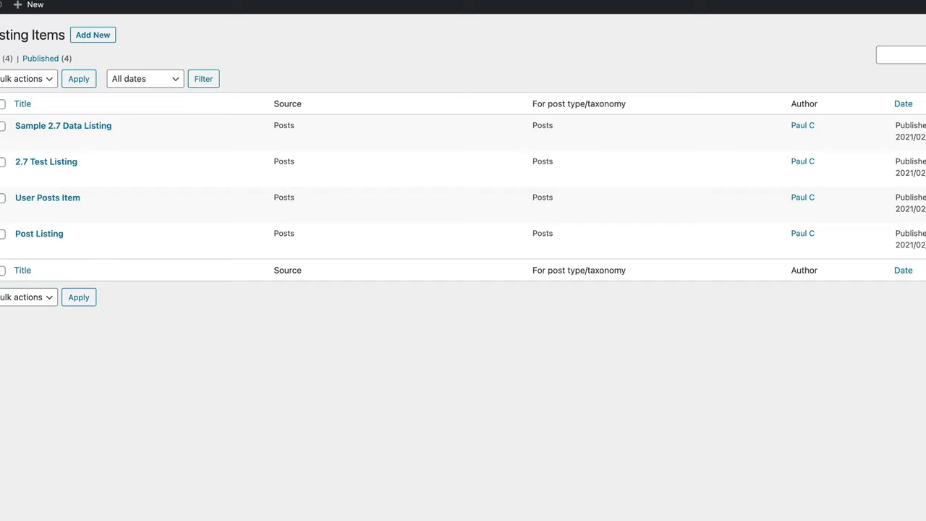
Create a new page titled "Carousel" and publish it with the always-show pre-publish checks option turned off
mouse_move(35, 137)
left_click(2, 121)
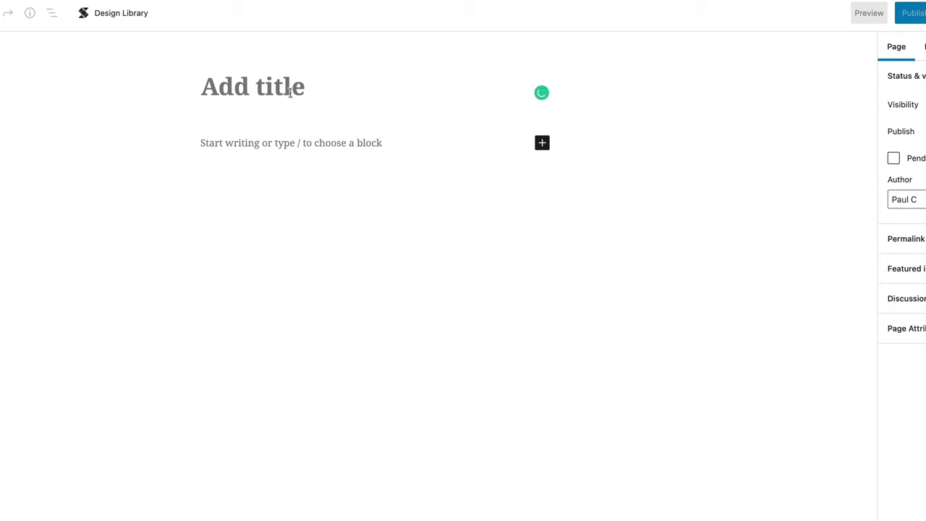
left_click(285, 88)
type("Carousel")
left_click(915, 13)
left_click(894, 517)
left_click(915, 13)
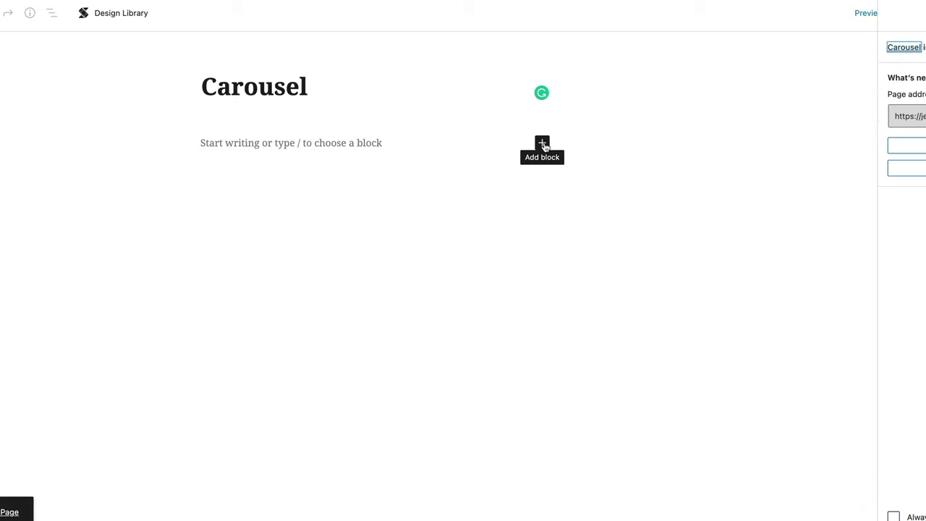
Search for "lis", insert a Listing Grid block on the Carousel page, and set its listing to Sample 2.7 Data Listing
left_click(543, 144)
left_click(558, 182)
type("lis")
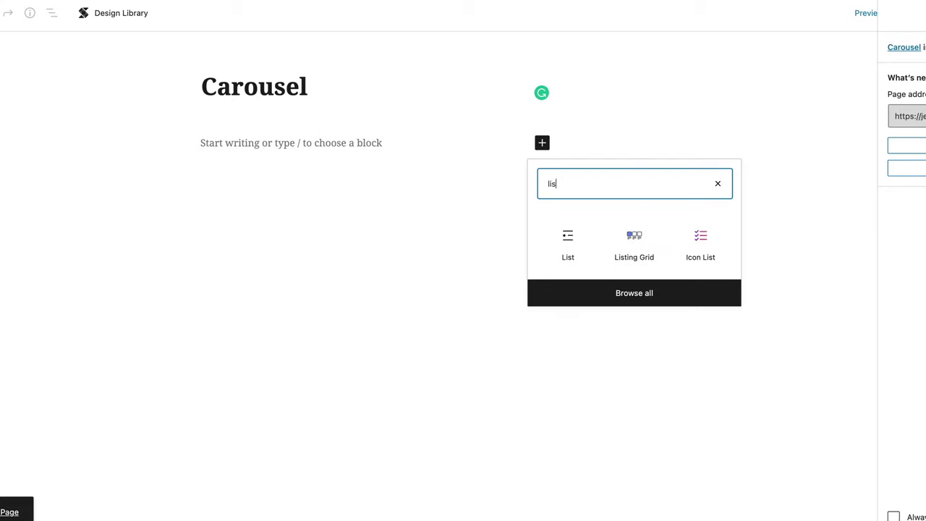
left_click(641, 239)
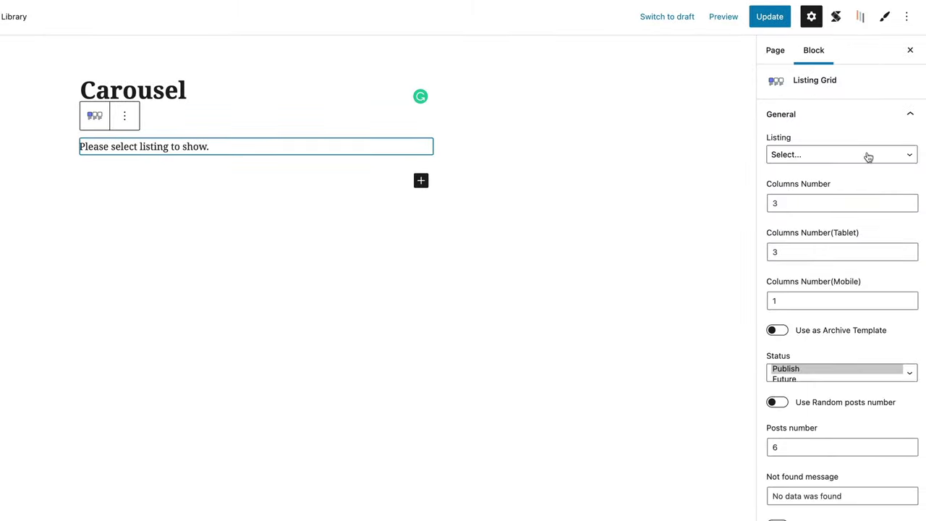
left_click(828, 156)
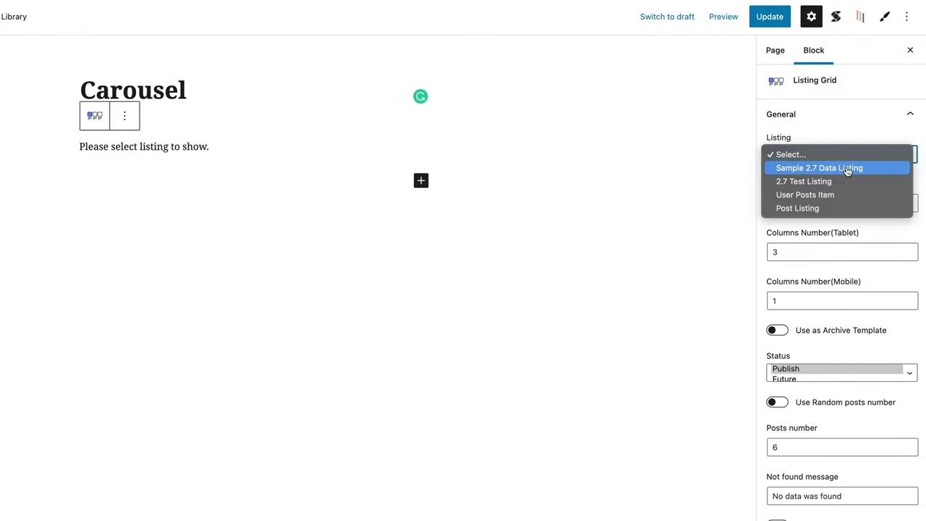
left_click(847, 169)
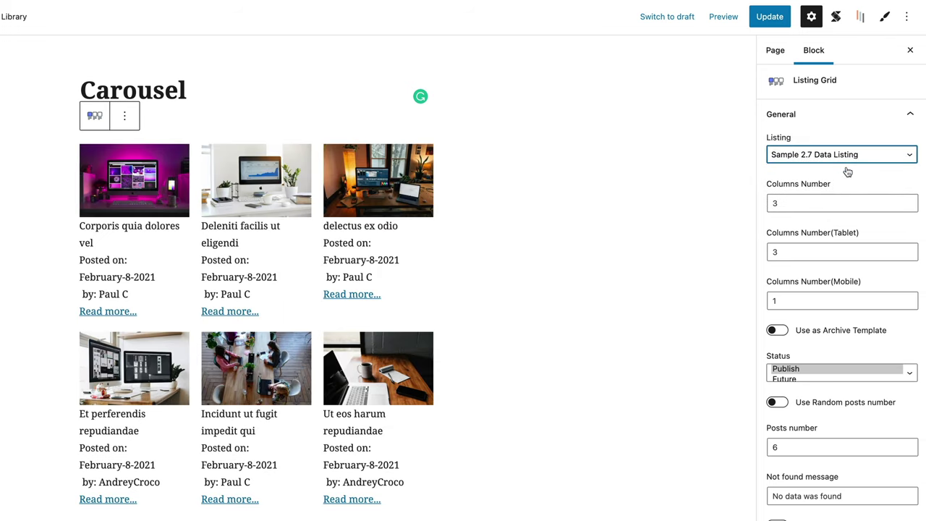
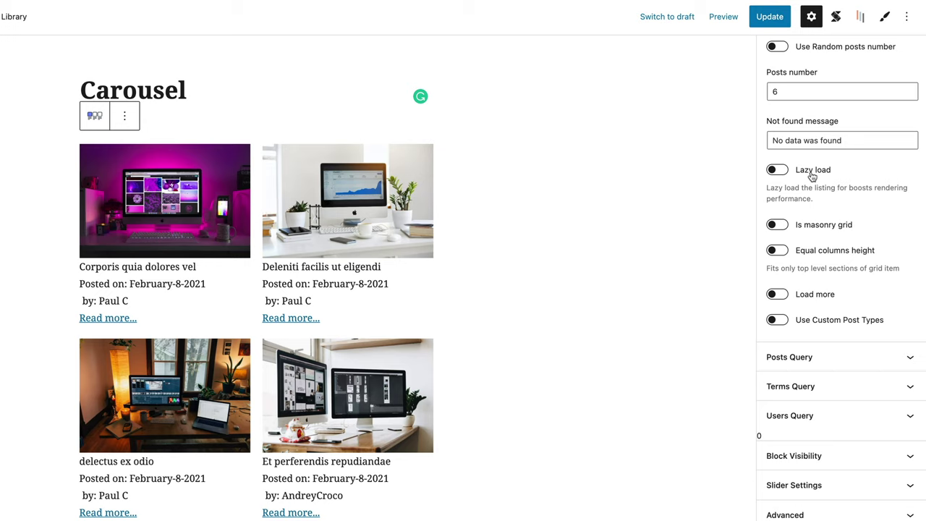
Enable equal columns height for the Listing Grid, briefly turning Lazy load and Use Custom Post Types on and off to inspect their options
left_click(778, 170)
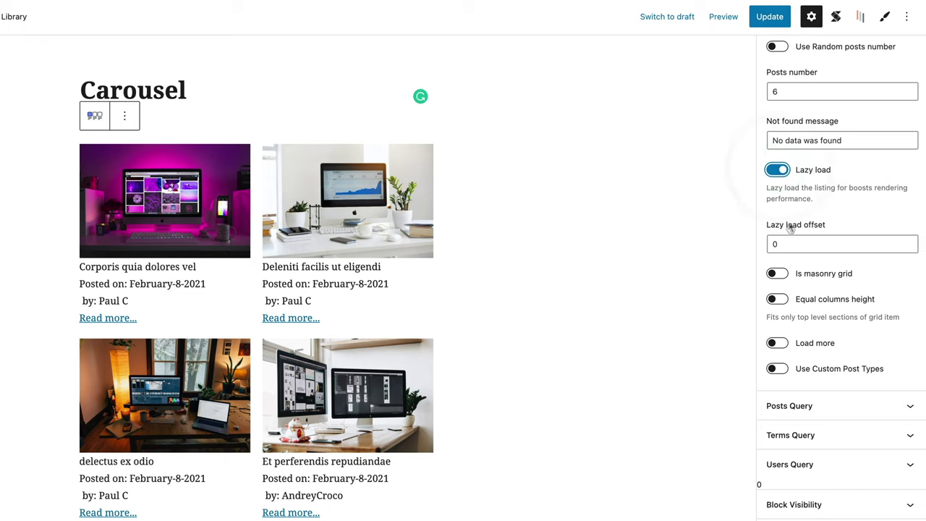
left_click(775, 171)
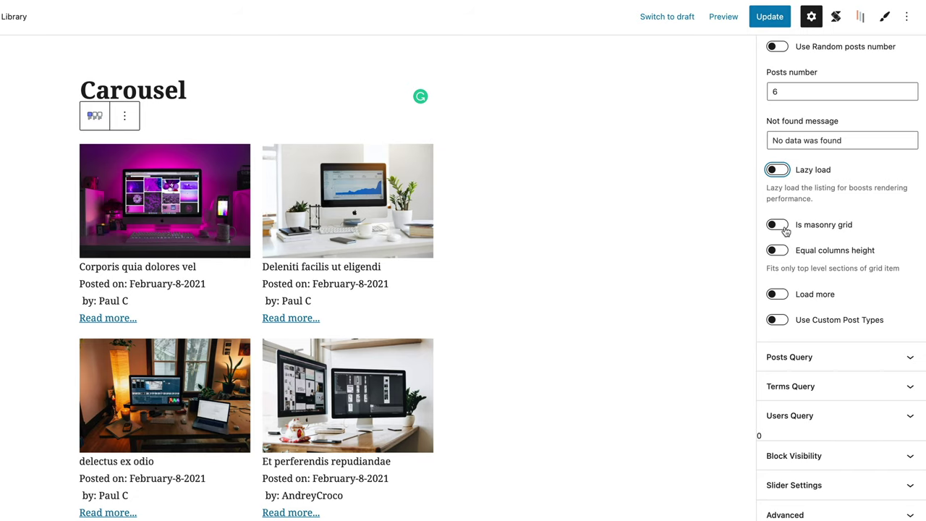
left_click(778, 251)
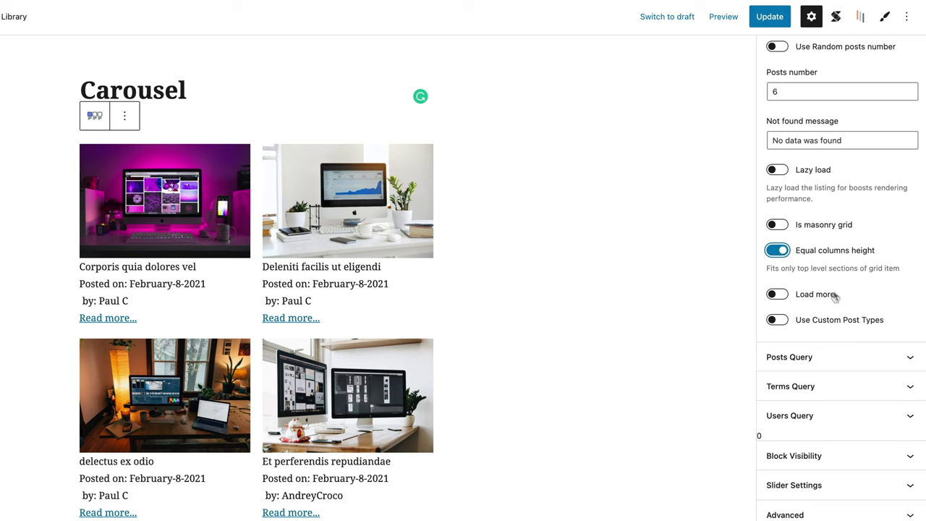
scroll(834, 298, "down", 1)
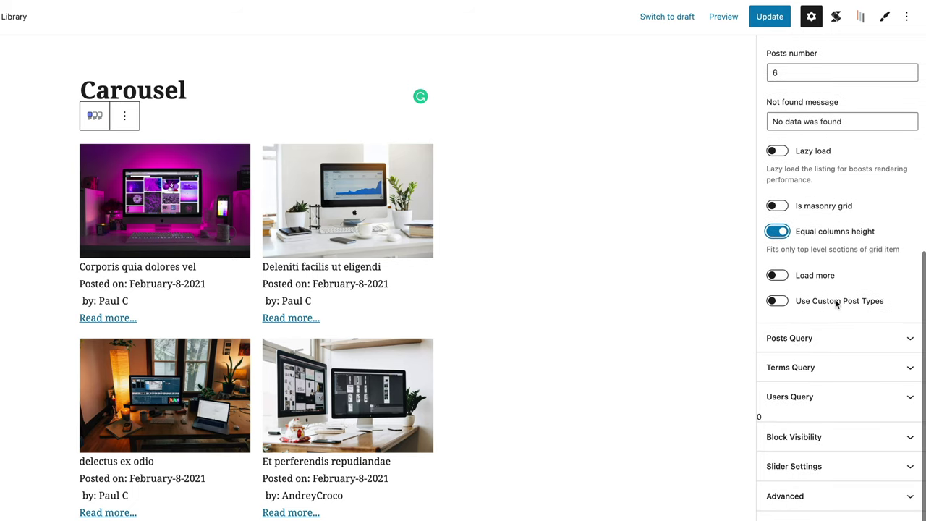
left_click(784, 302)
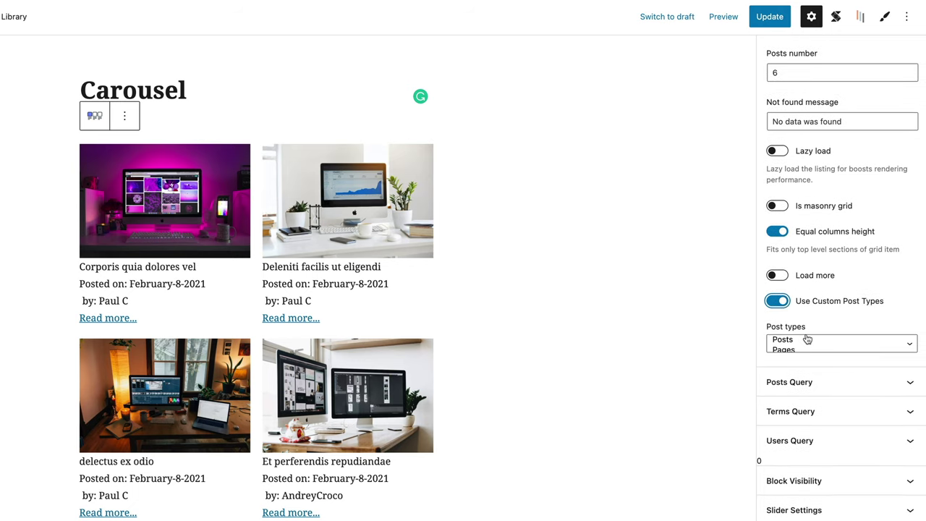
left_click(776, 304)
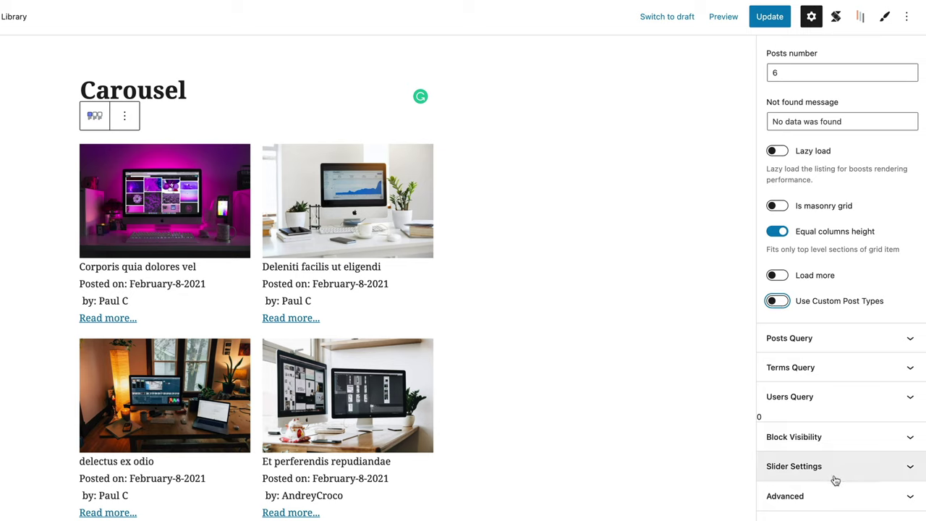
Enable the slider in the Listing Grid's slider settings
left_click(873, 470)
scroll(874, 483, "down", 1)
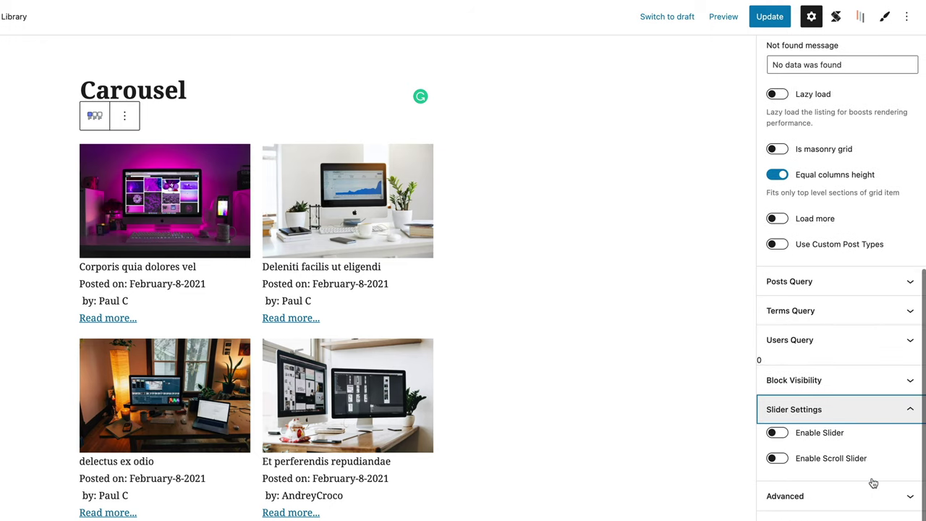
left_click(778, 435)
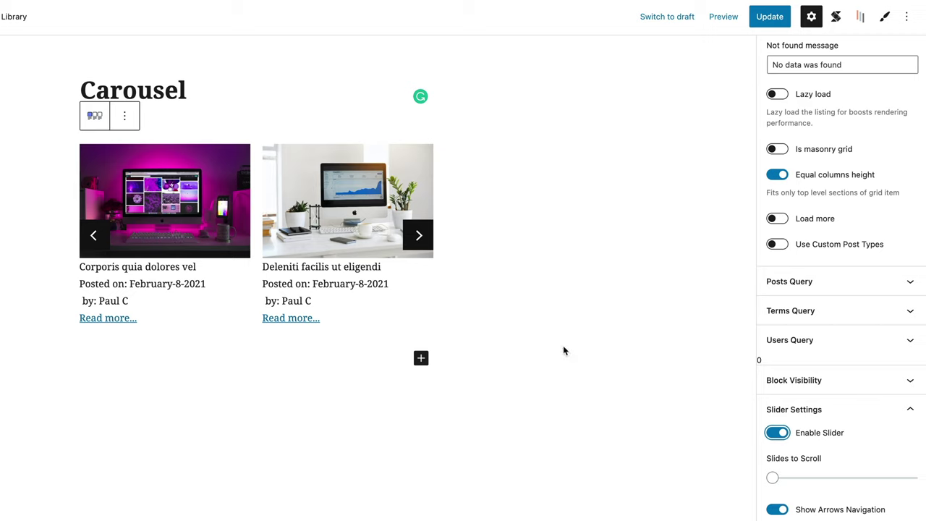
Set the Listing Grid slider's slides to scroll to 2 and enable dots navigation
left_click(793, 481)
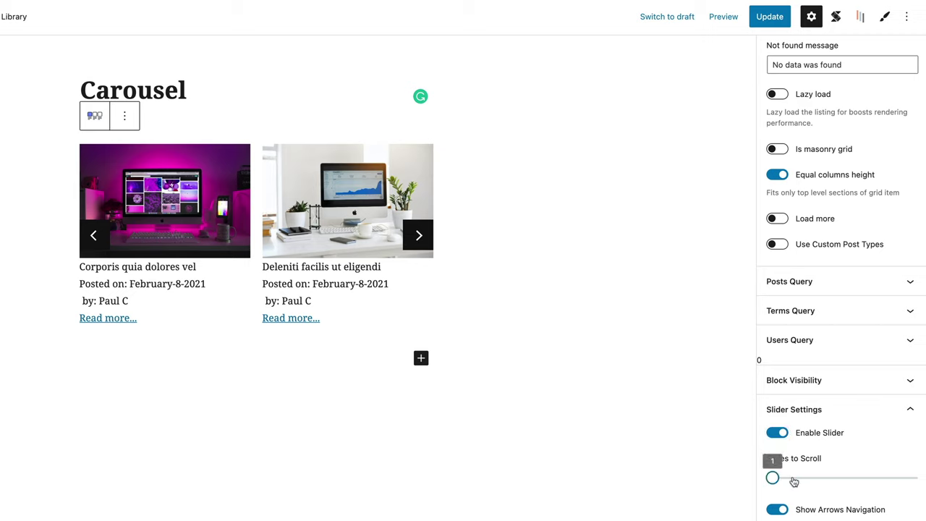
left_click_drag(792, 481, 822, 478)
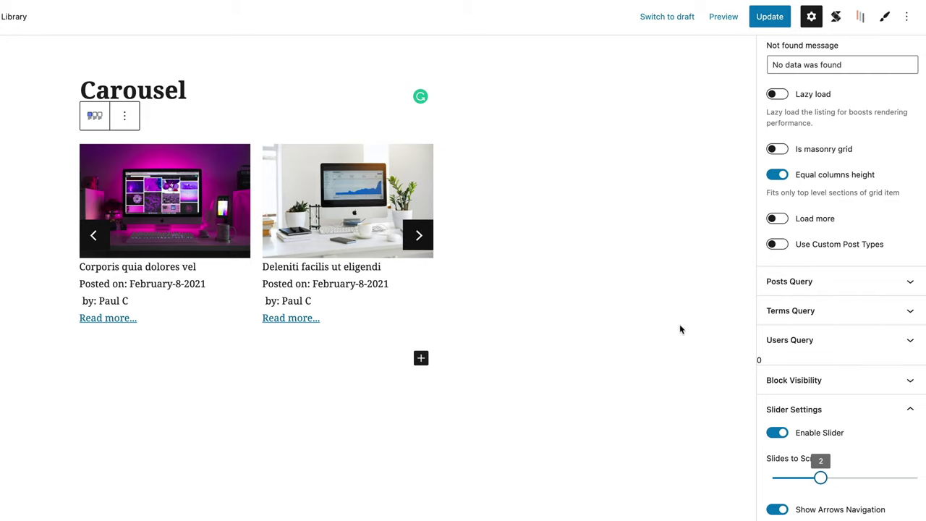
scroll(817, 411, "down", 3)
left_click(778, 418)
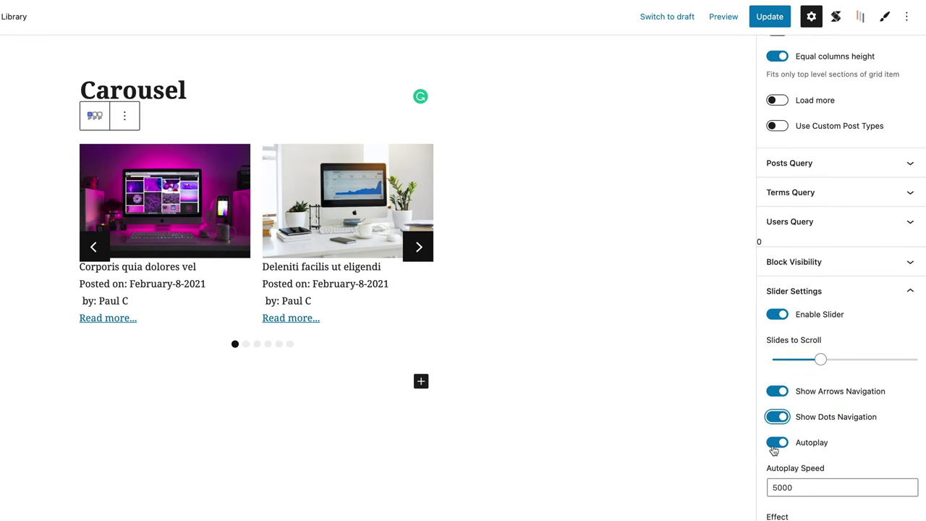
Set the Listing Grid slider's transition effect to Fade
scroll(774, 448, "down", 2)
left_click(792, 460)
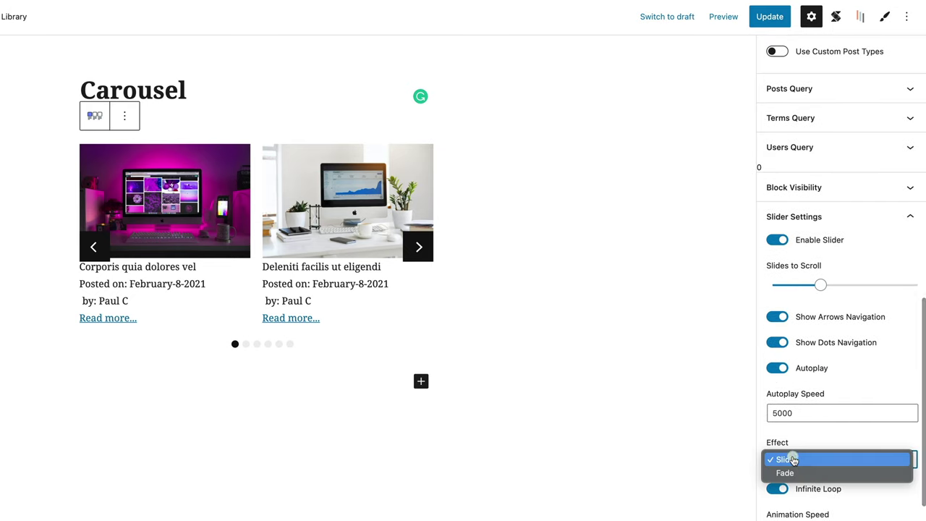
left_click(790, 472)
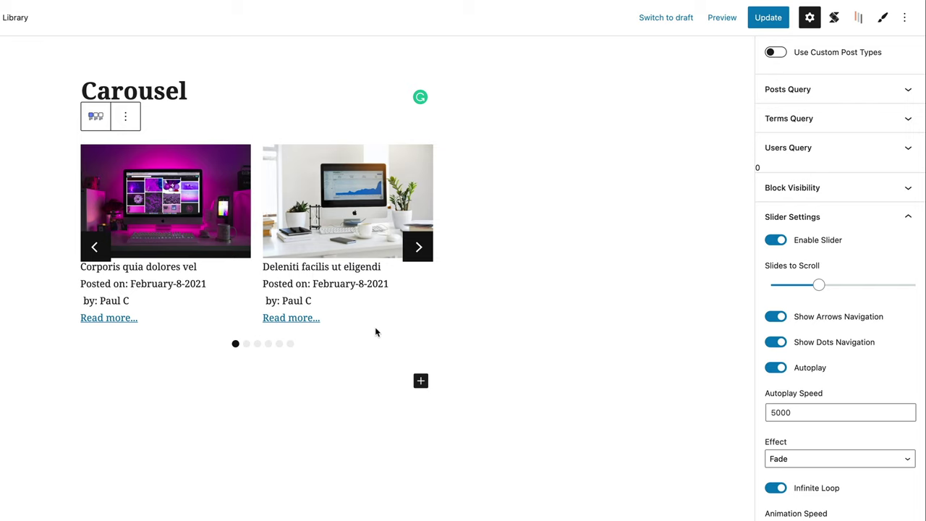
Preview the Carousel page in a new browser tab, advance through the slides, and close the preview to return to the editor
left_click(723, 18)
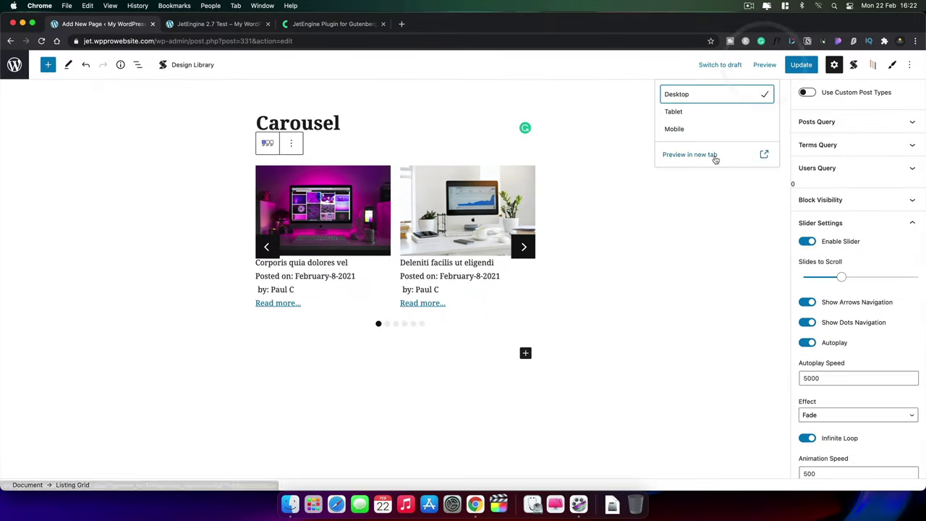
left_click(669, 138)
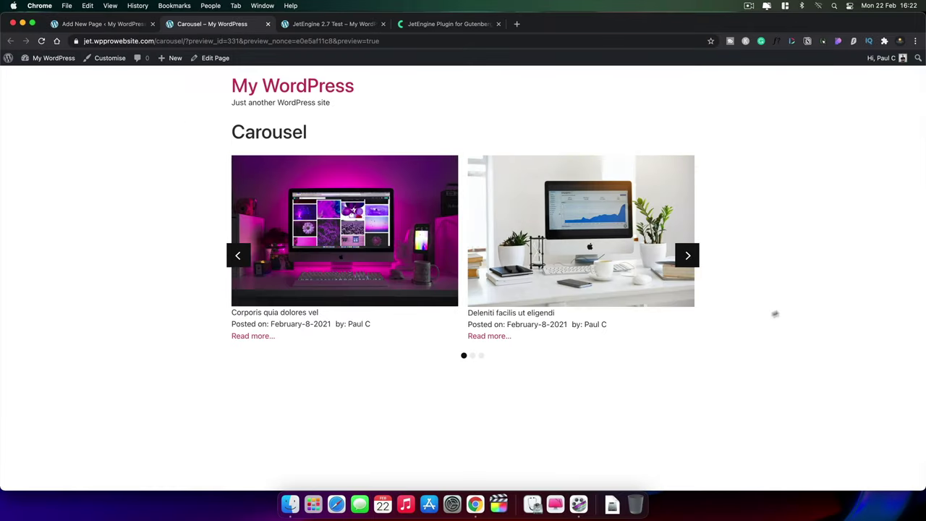
left_click(687, 255)
left_click(687, 256)
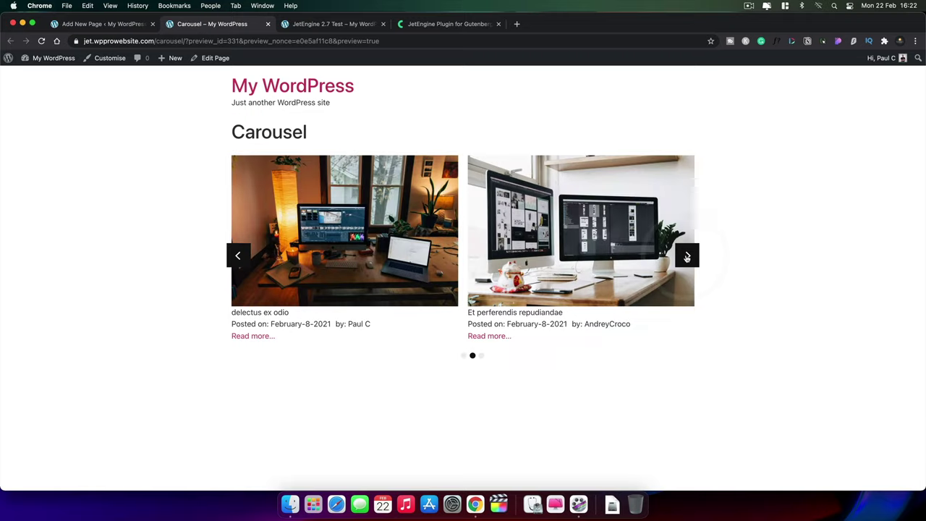
left_click(687, 256)
left_click(687, 256)
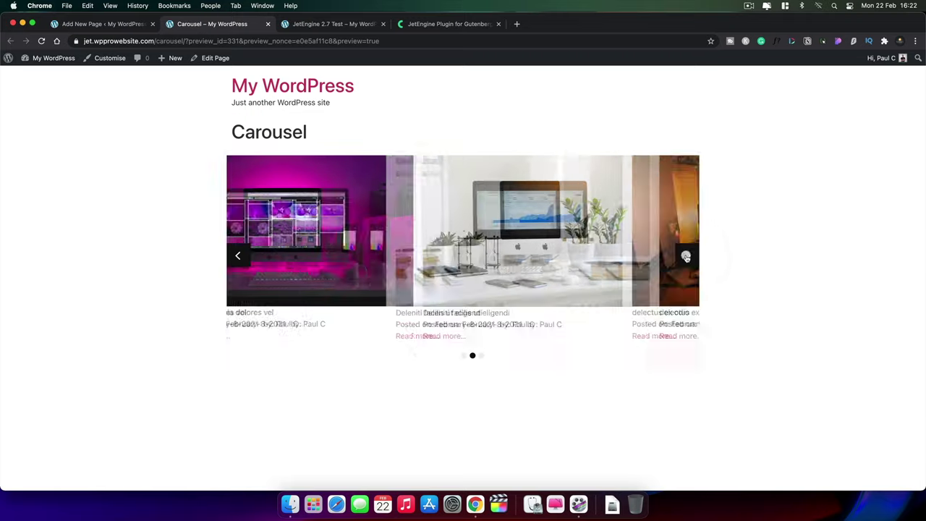
left_click(687, 257)
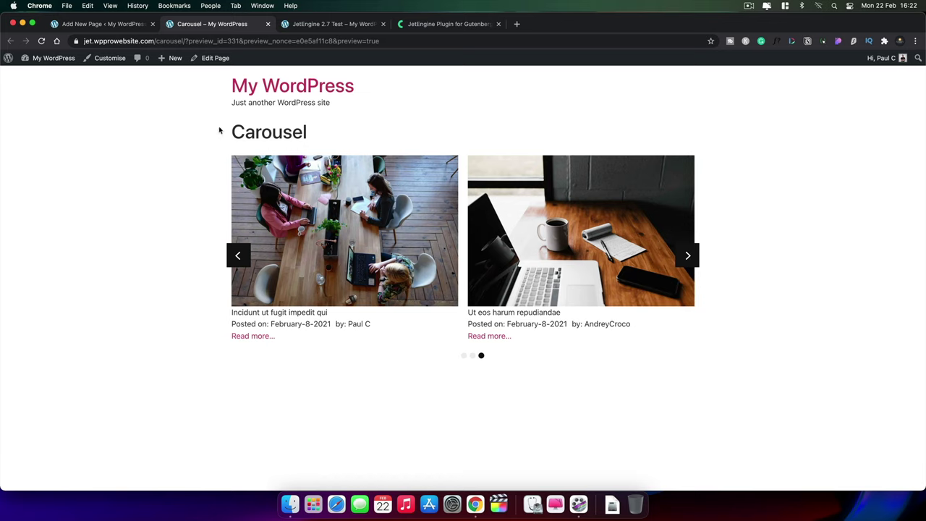
left_click(266, 24)
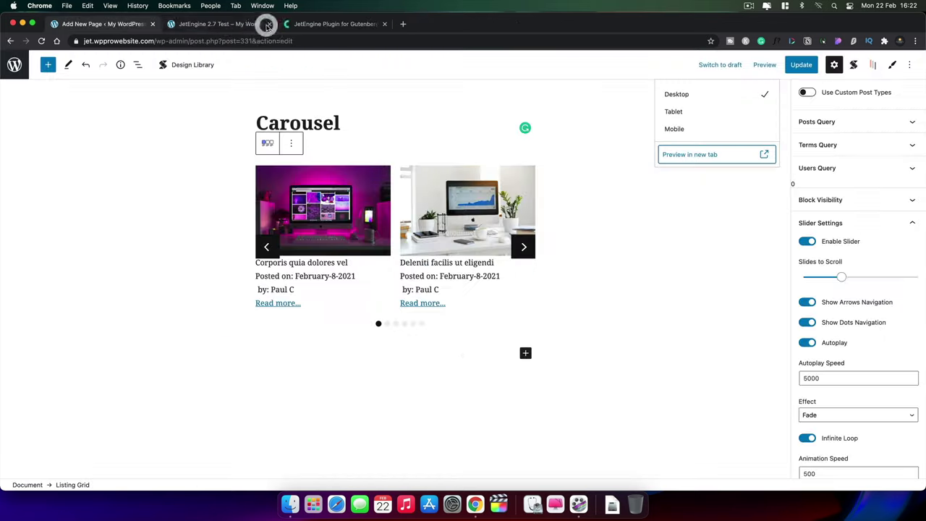
left_click(692, 255)
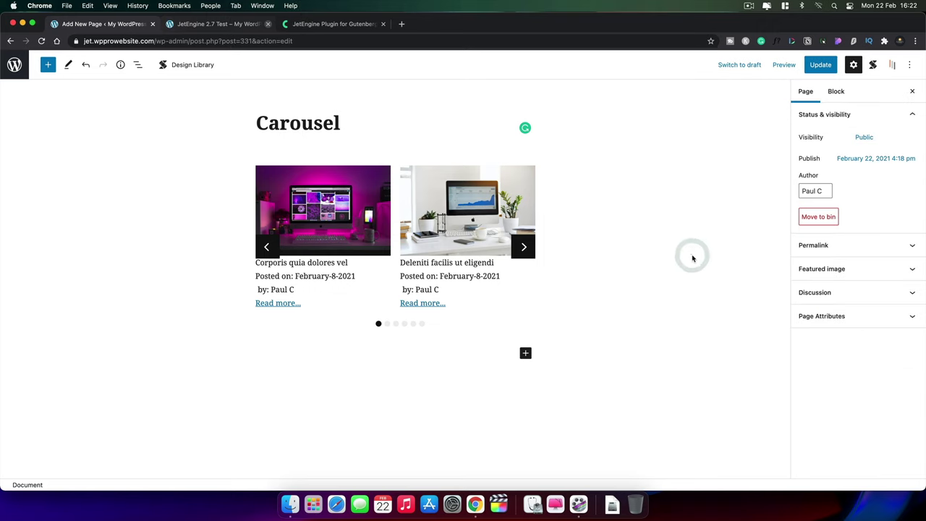
Inspect the Listing Grid's Posts Query settings, including the available options for meta query relation and tax query relation
left_click(353, 192)
scroll(859, 304, "down", 8)
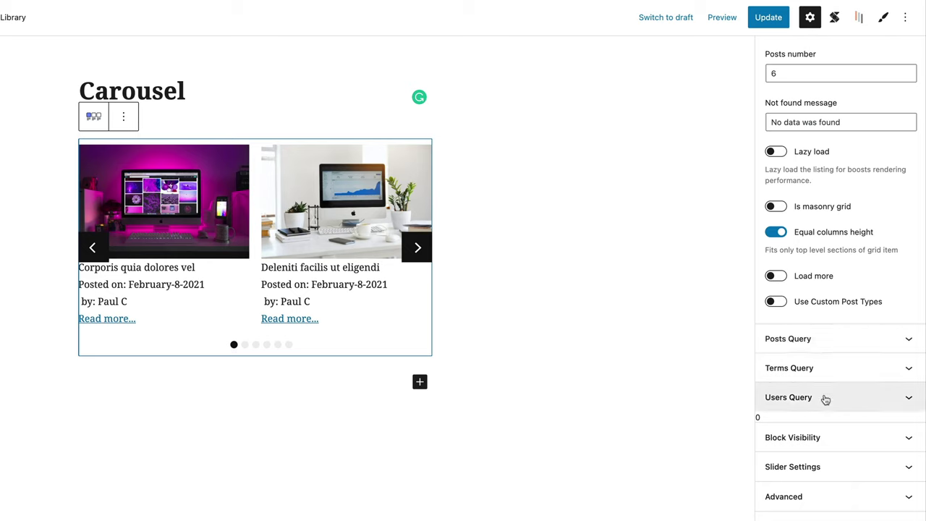
left_click(908, 340)
scroll(910, 340, "down", 1)
scroll(911, 340, "down", 1)
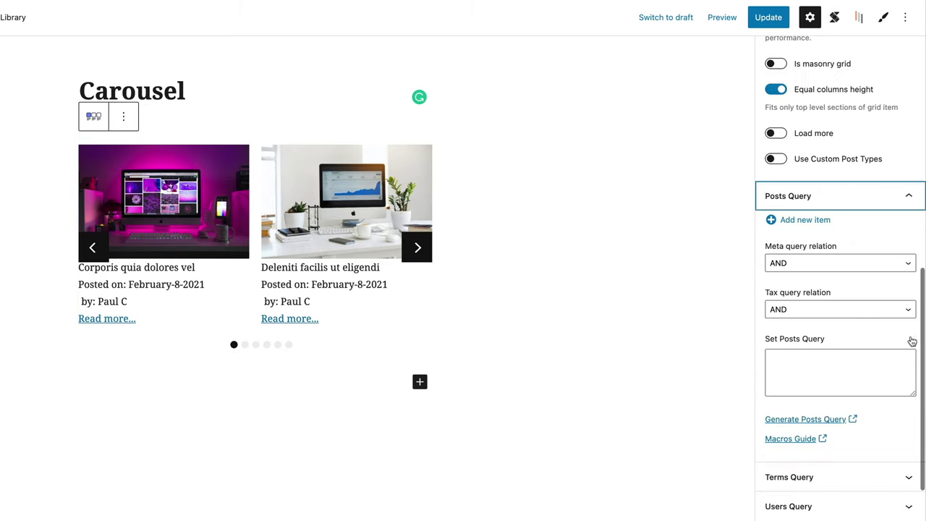
left_click(819, 264)
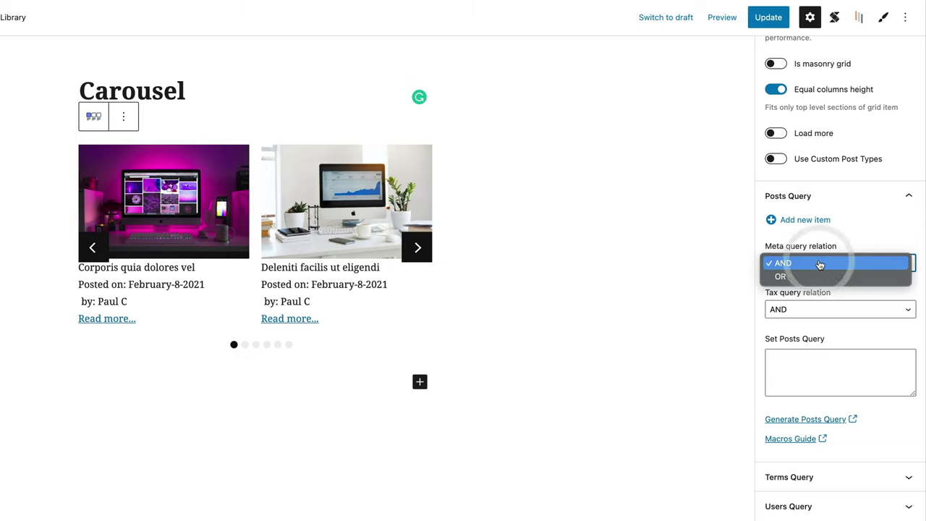
left_click(820, 264)
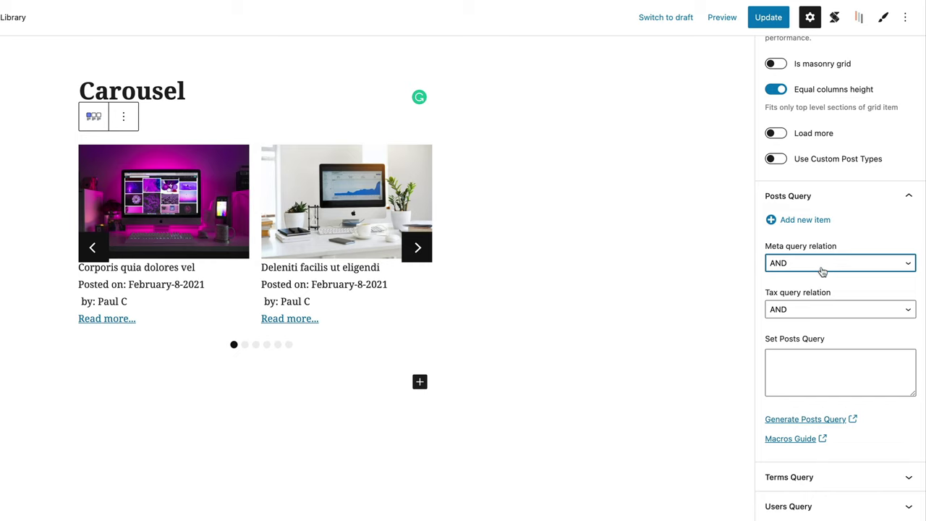
left_click(825, 311)
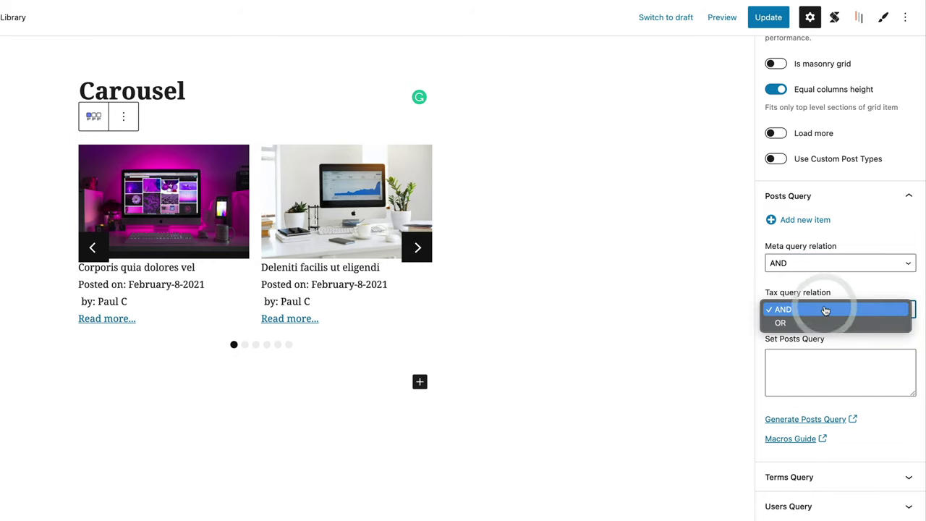
left_click(850, 277)
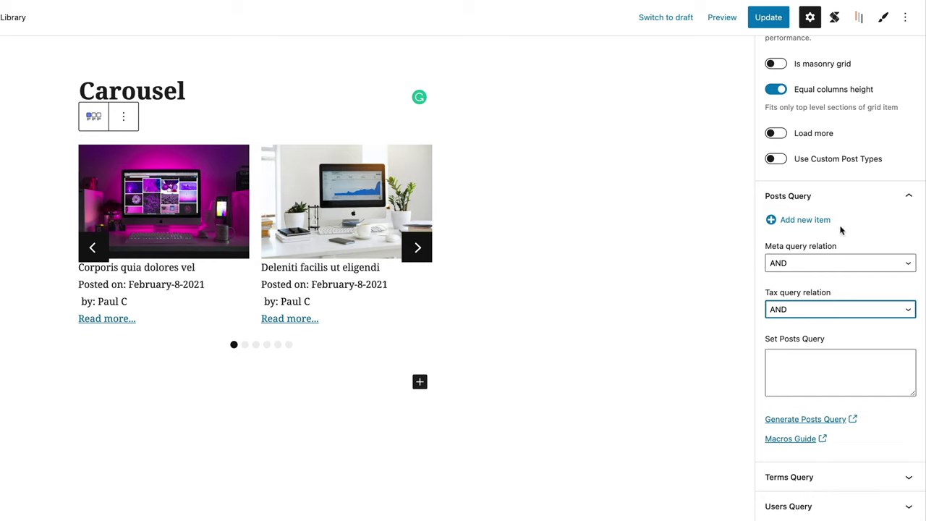
Add a Posts Query item to the Listing Grid with the type Posts & Author Parameters
left_click(798, 221)
left_click(804, 257)
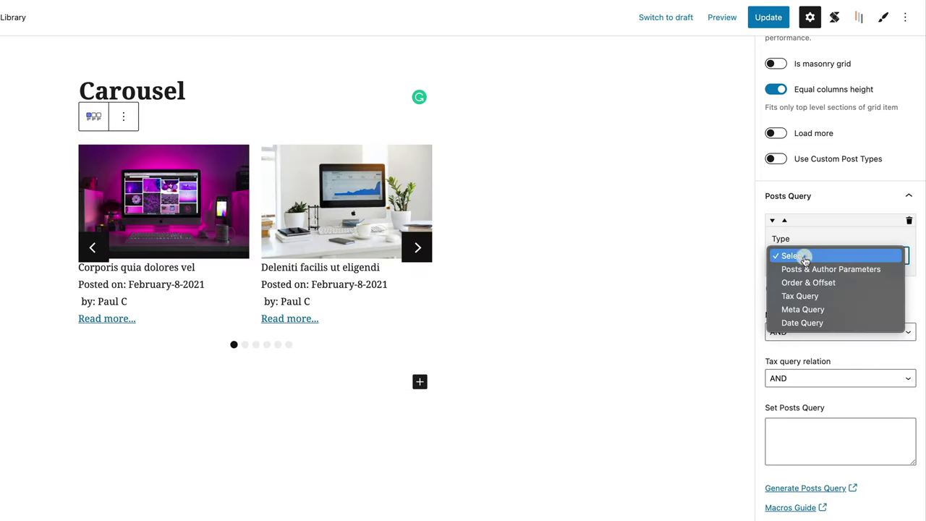
left_click(829, 269)
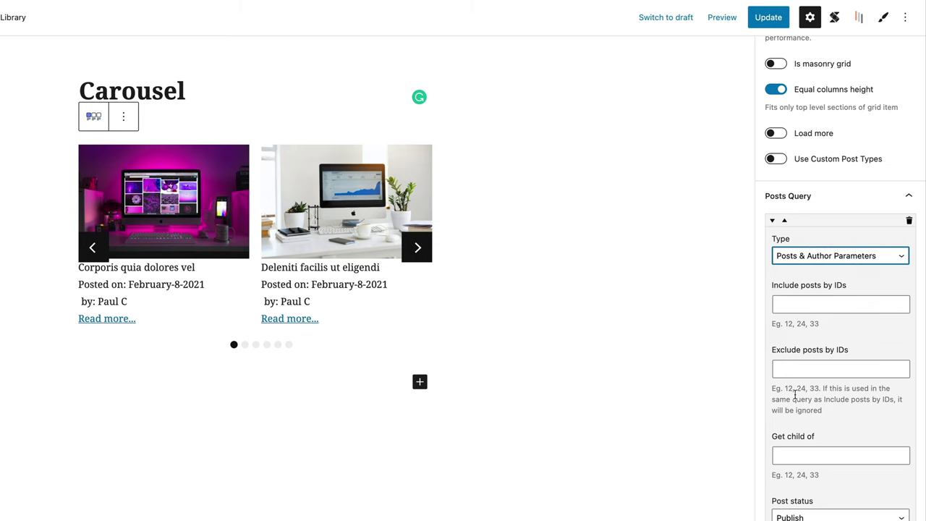
Filter the query's posts by author using Specific Author ID, with the author ID set to 2
scroll(794, 394, "down", 4)
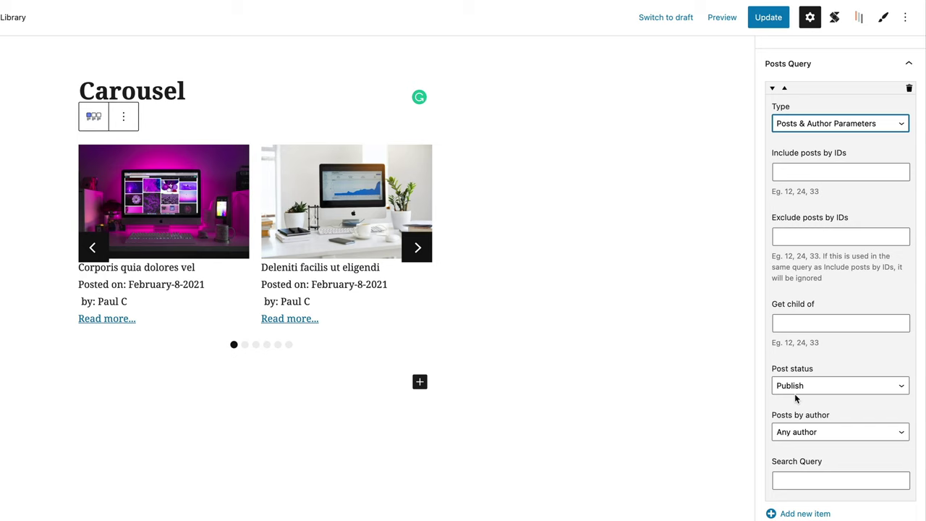
scroll(796, 398, "up", 1)
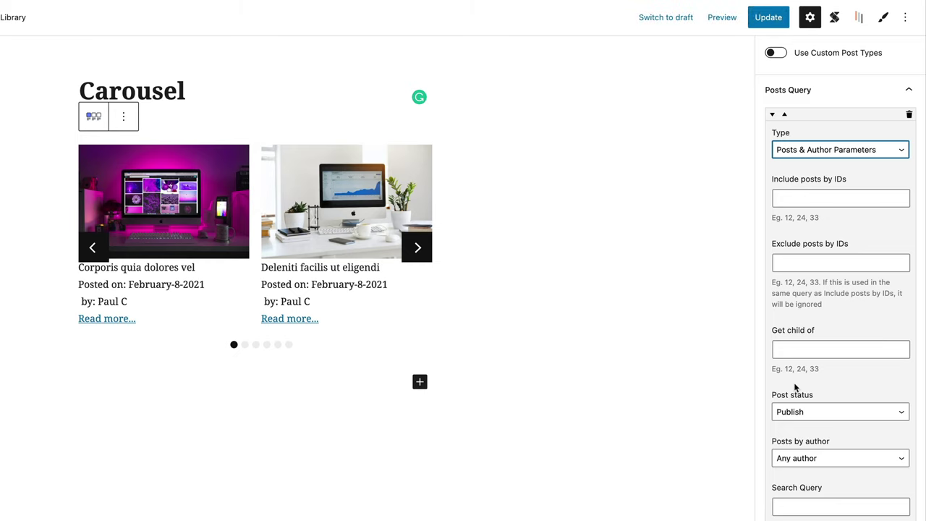
scroll(794, 388, "down", 2)
scroll(795, 319, "down", 1)
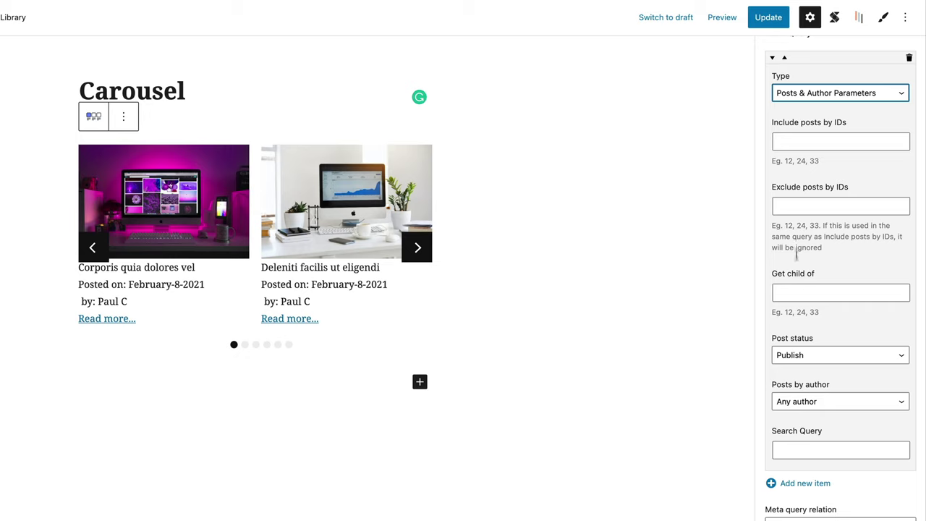
scroll(798, 432, "down", 3)
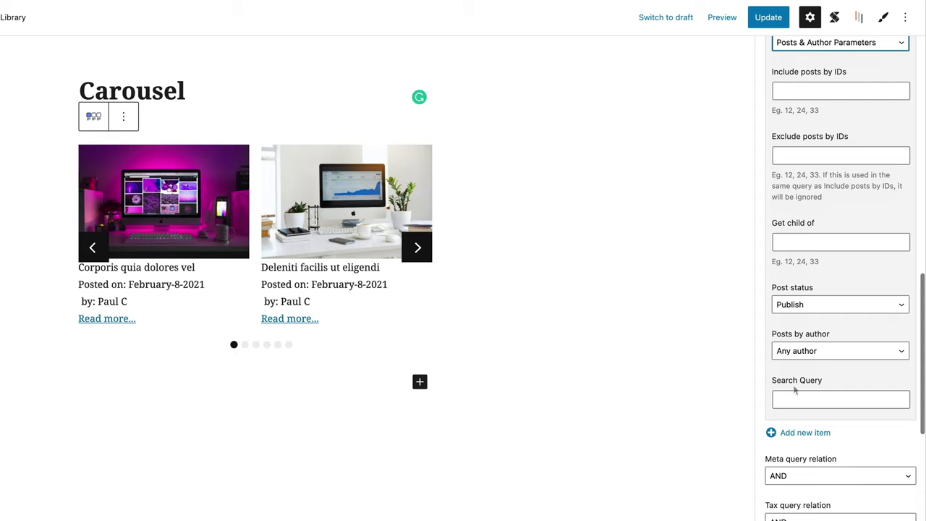
left_click(827, 357)
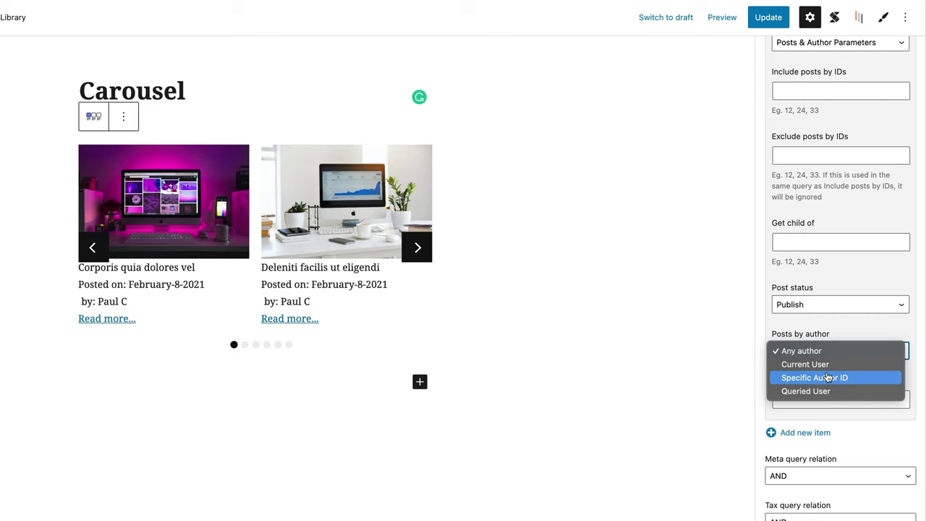
left_click(827, 377)
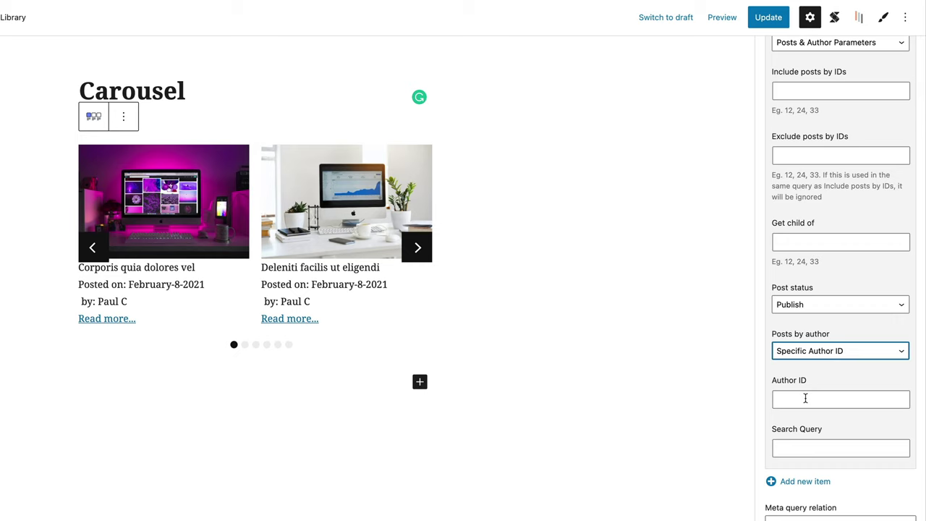
left_click(805, 398)
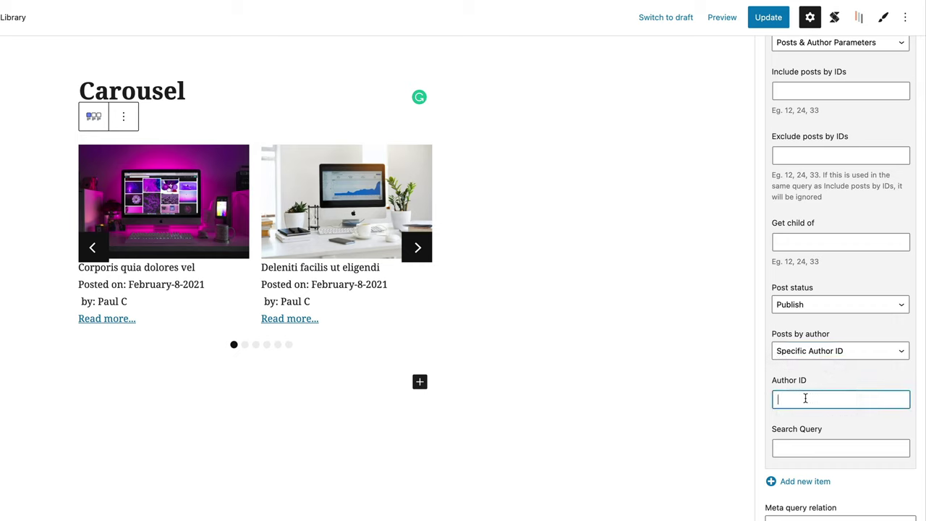
type("2")
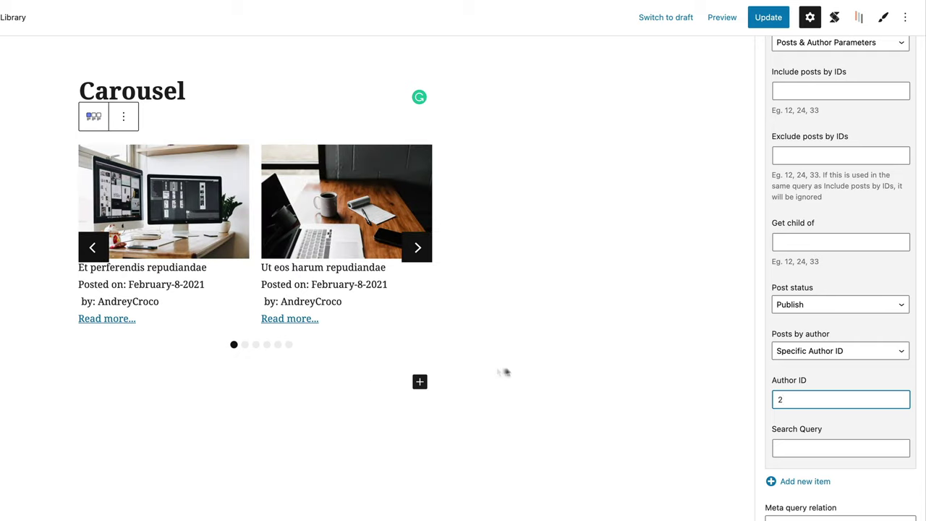
Update the Carousel page, preview it in a new browser tab, and return to the page editor
left_click(768, 17)
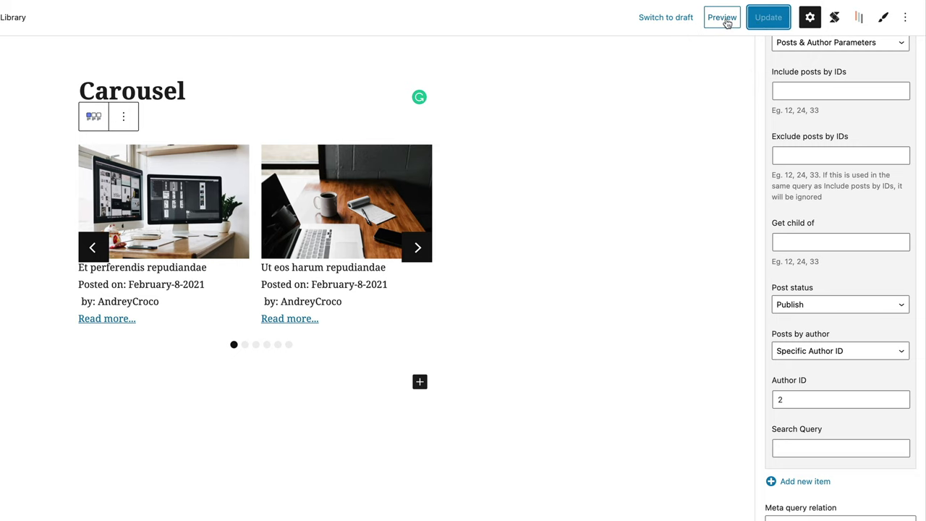
left_click(720, 17)
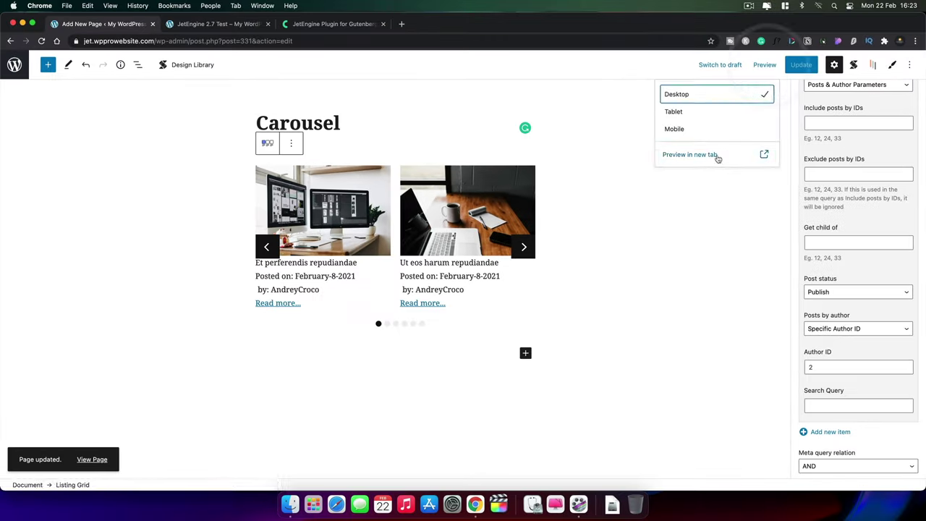
left_click(689, 154)
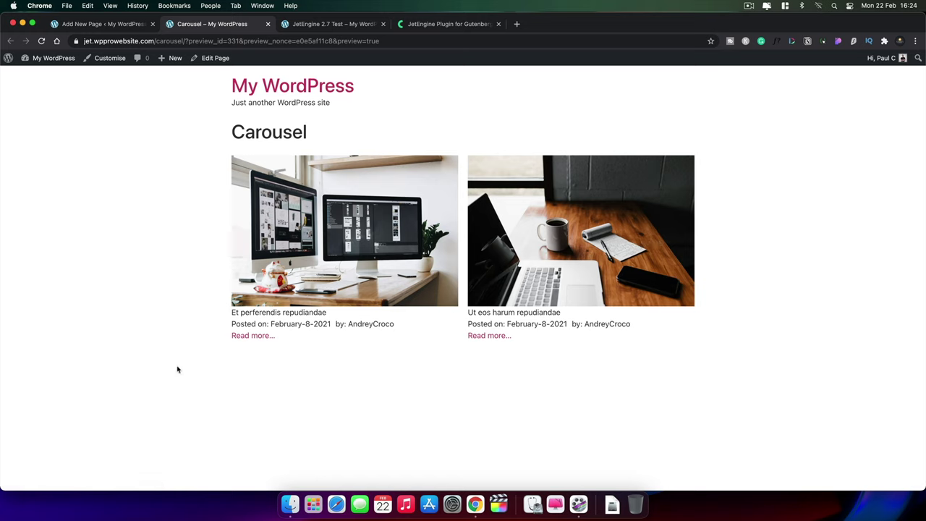
left_click(97, 24)
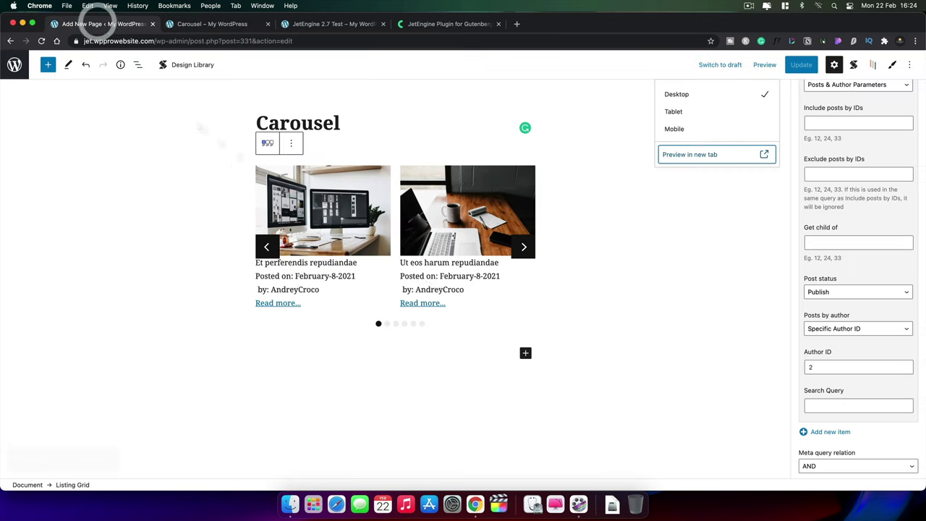
Change the author ID in the Posts Query item to 1
left_click(811, 367)
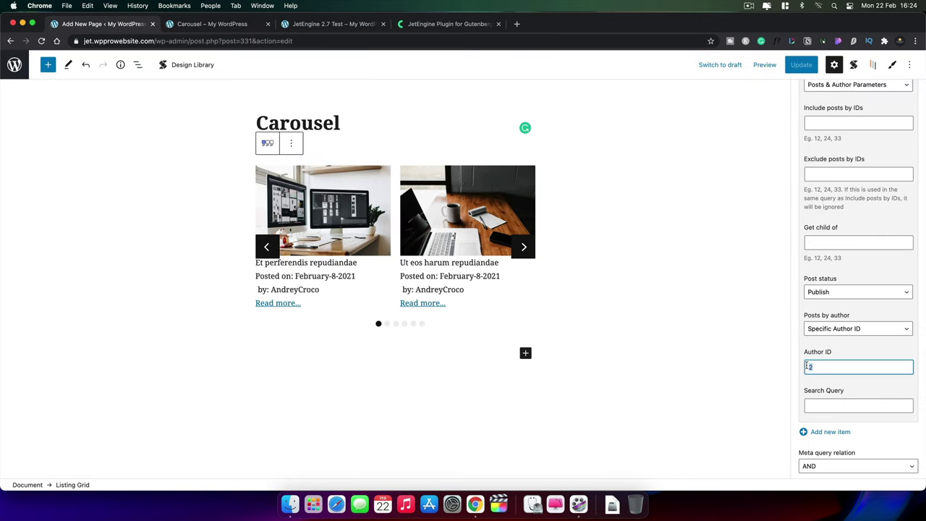
type("1")
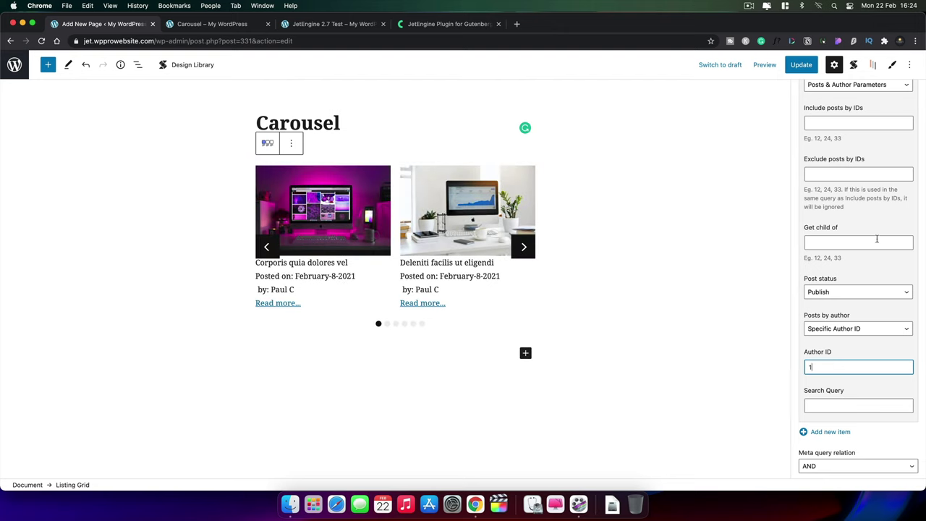
scroll(878, 241, "down", 2)
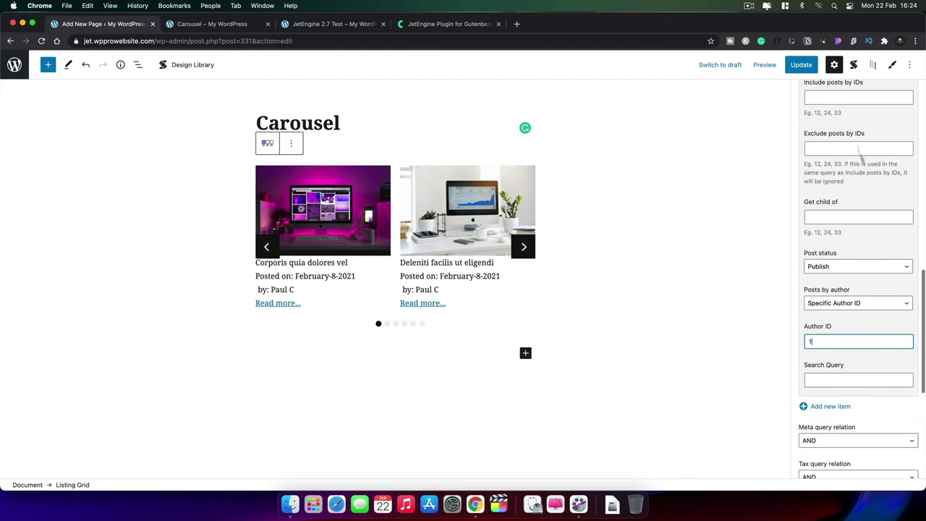
Update the Carousel page, then reload its preview and browse the author-filtered slider
left_click(801, 64)
left_click(190, 26)
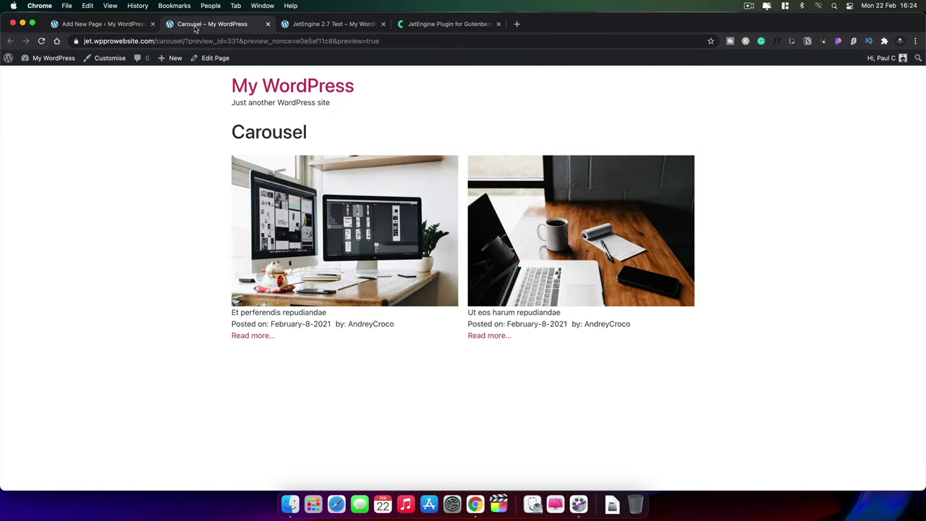
left_click(41, 41)
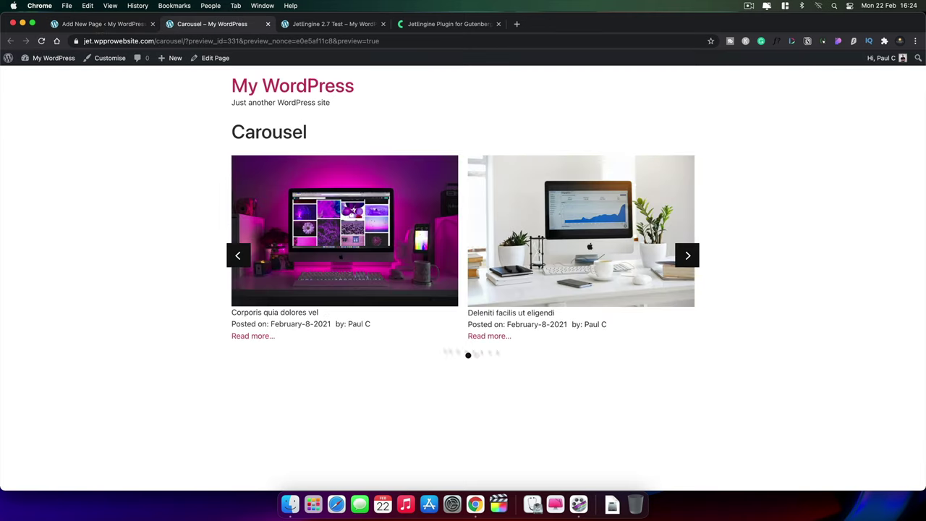
left_click(686, 254)
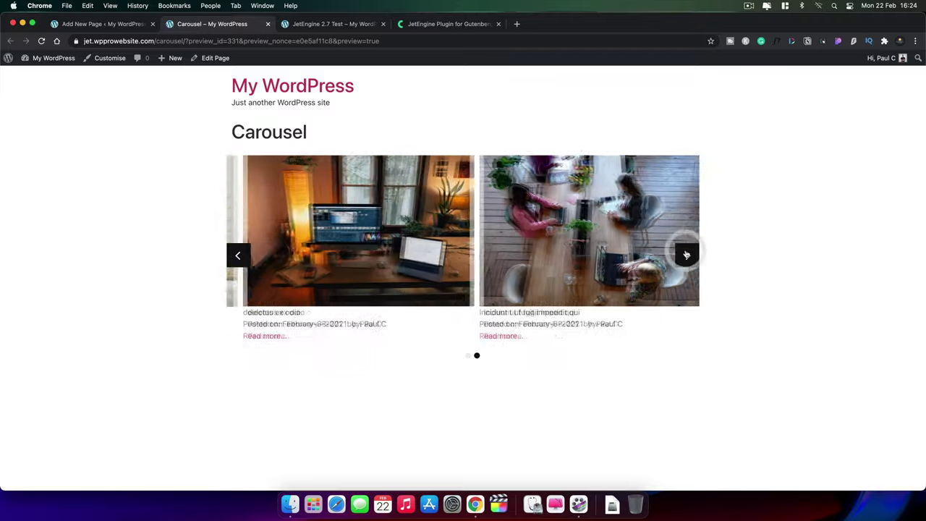
left_click(687, 255)
left_click(687, 254)
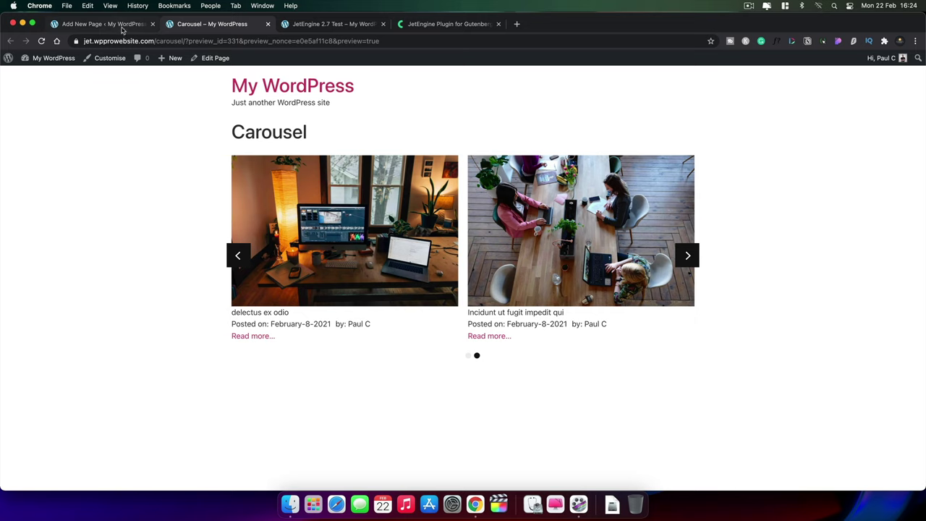
Return to the page editor and collapse the Listing Grid's Posts Query settings
left_click(119, 24)
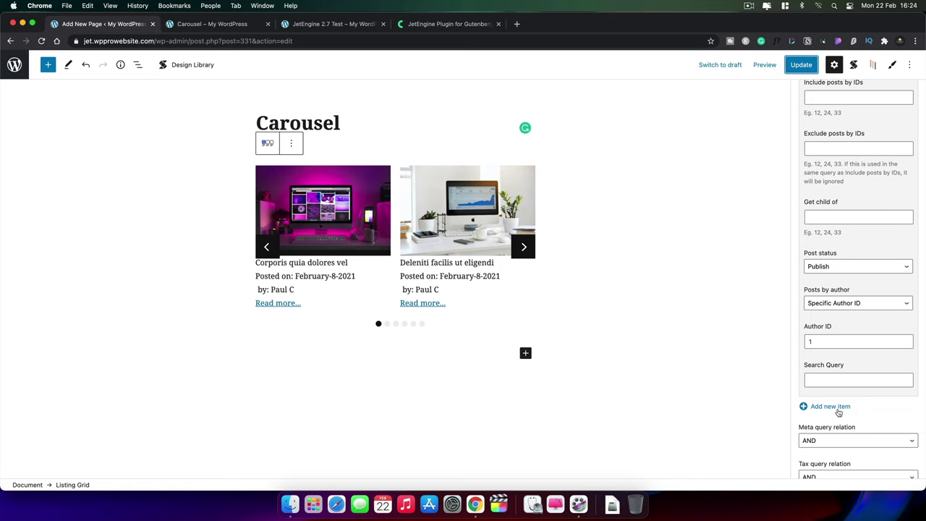
scroll(838, 411, "up", 5)
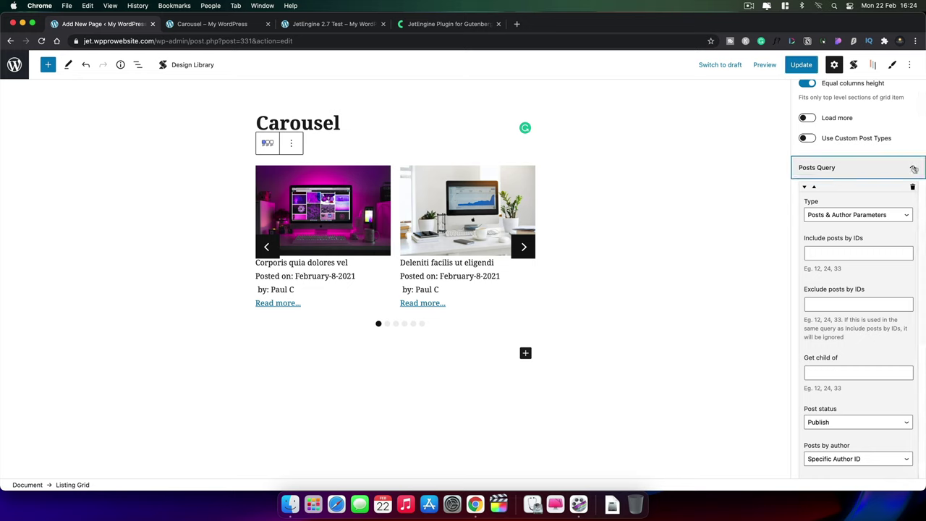
left_click(912, 171)
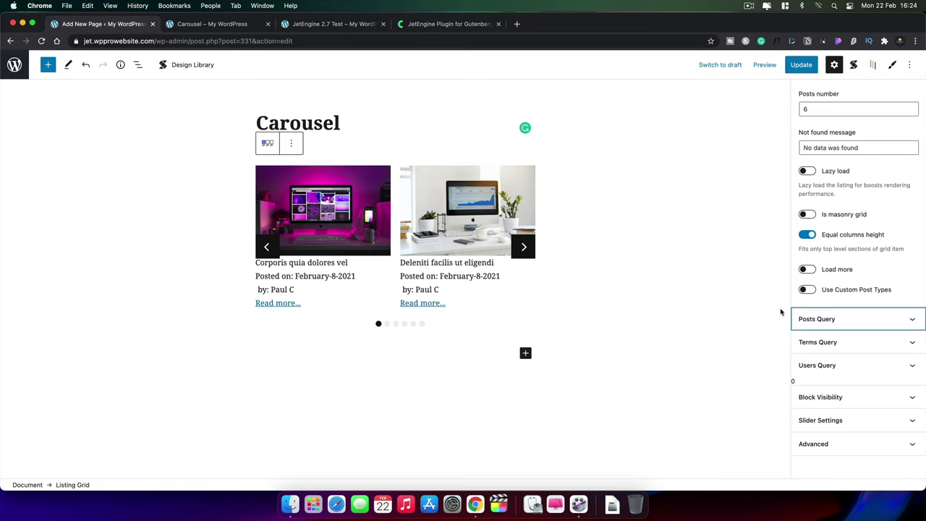
Leave the Carousel page editor and open Sample 2.7 Data Listing from the JetEngine listings for editing
left_click(212, 27)
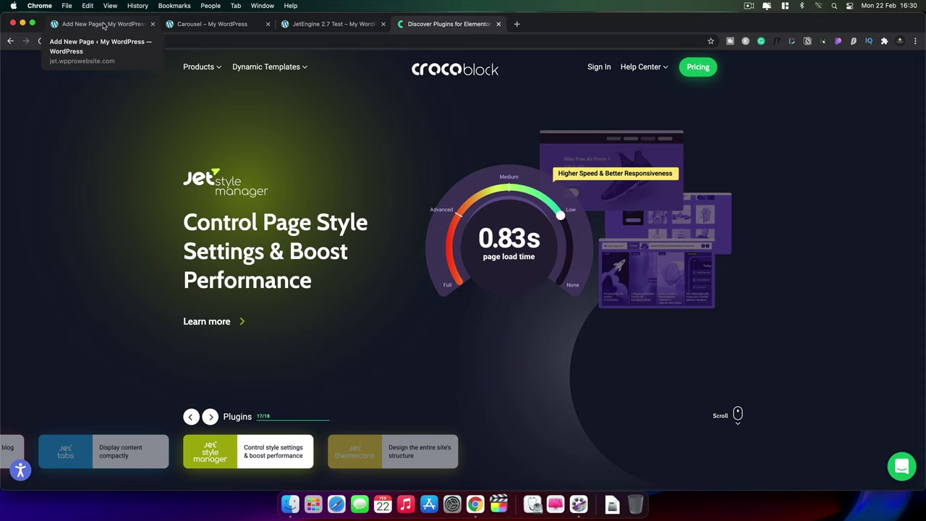
left_click(104, 24)
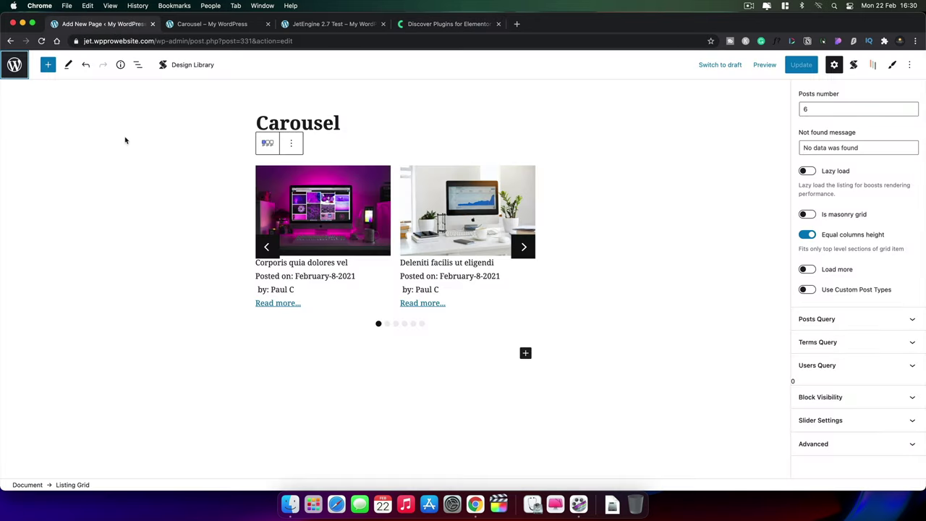
left_click(15, 65)
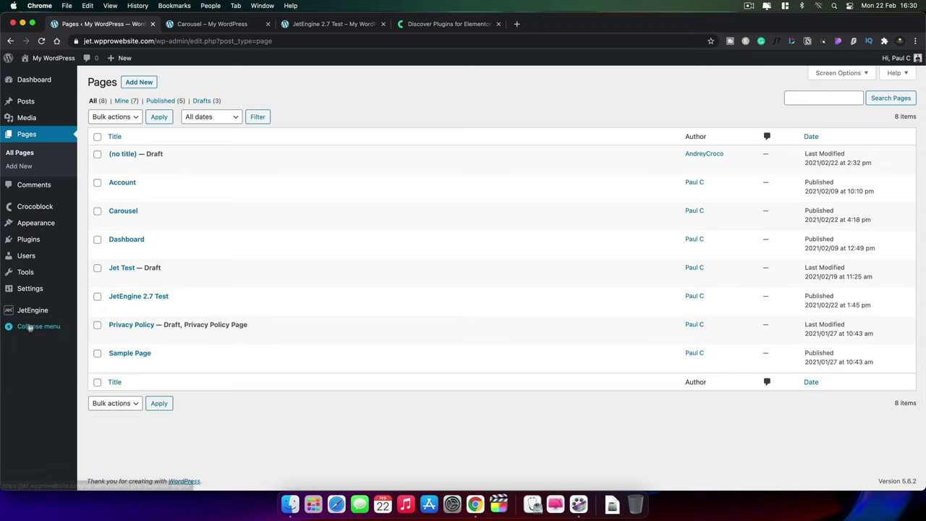
mouse_move(44, 310)
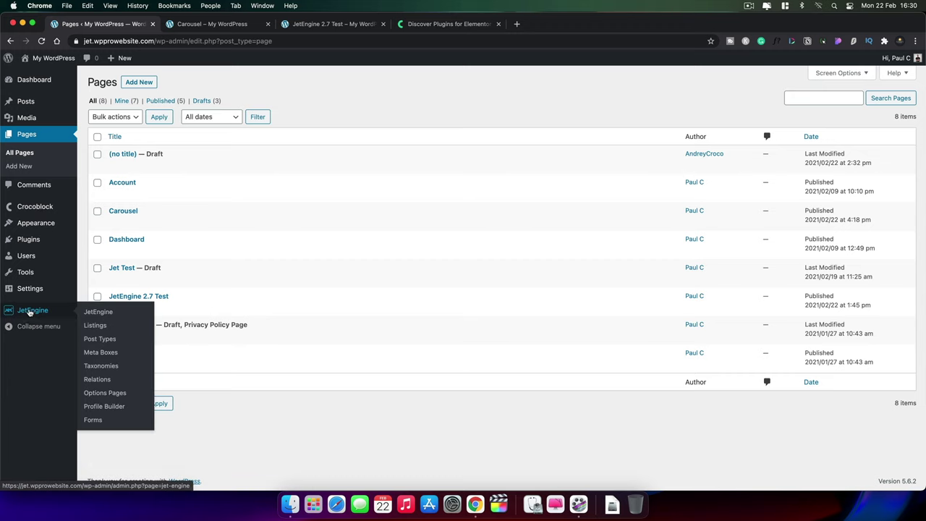
left_click(101, 324)
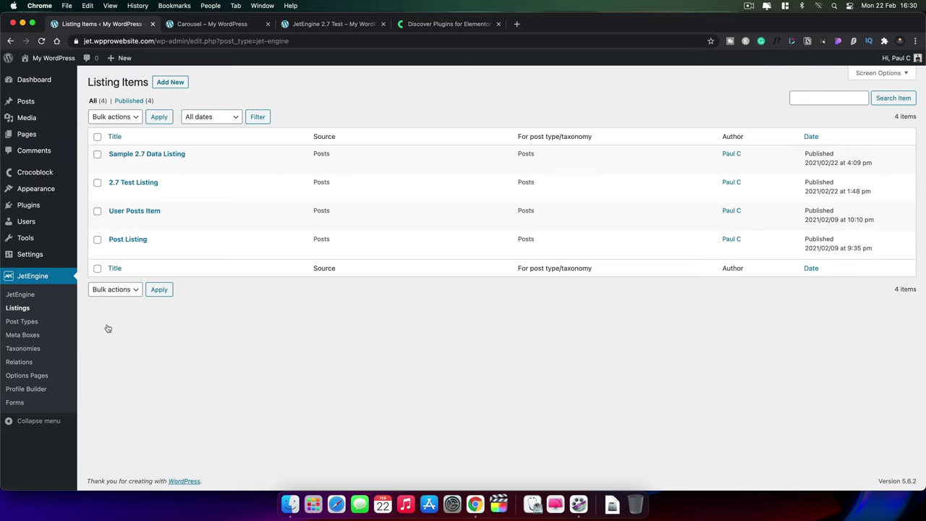
left_click(144, 156)
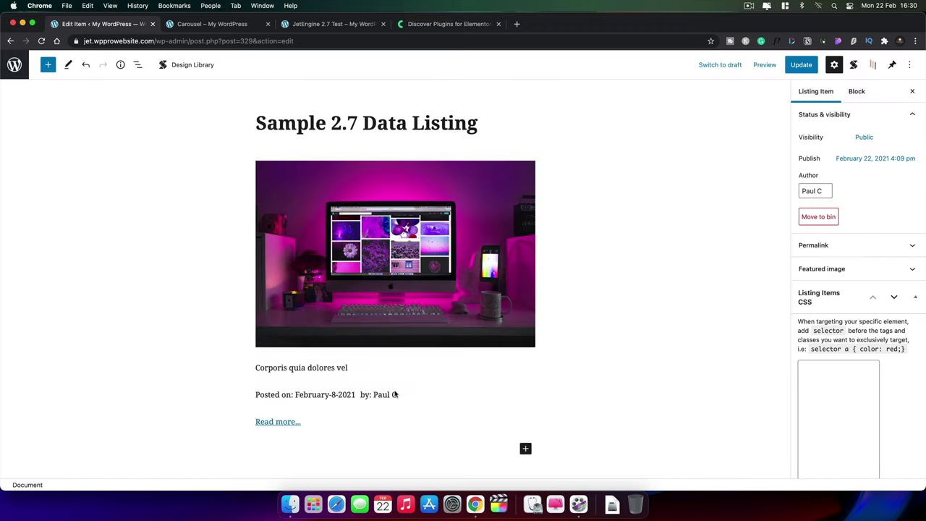
Open the Block Style settings of the listing's Dynamic Image block
left_click(362, 308)
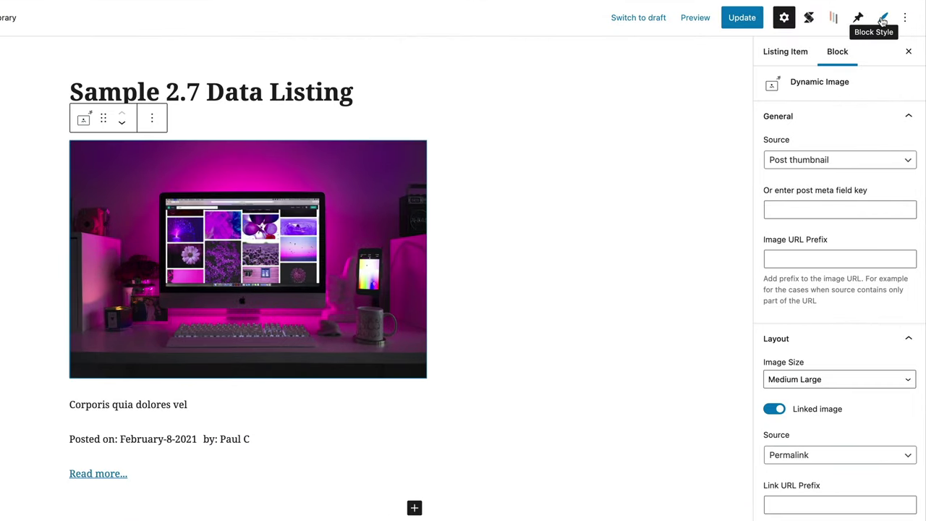
left_click(882, 22)
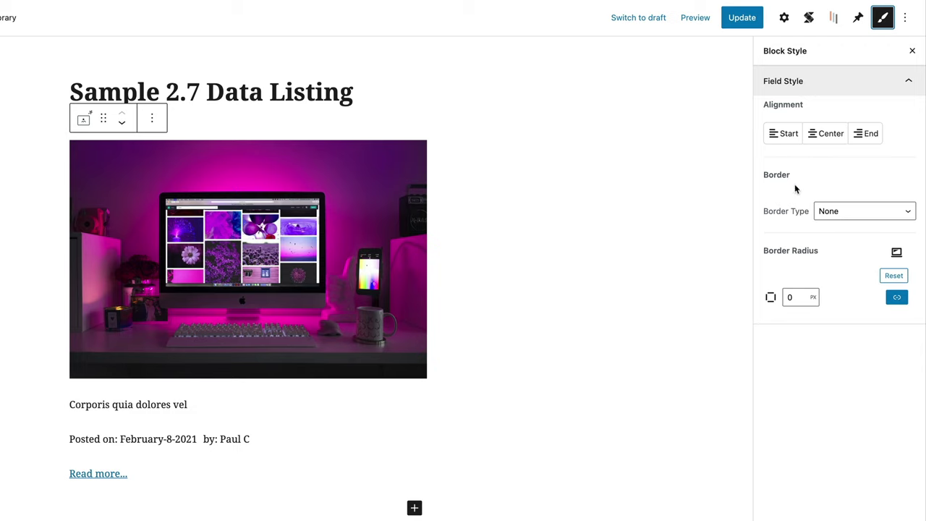
Try a solid 2 px border on the dynamic image, first in black and finally in pink
left_click(851, 213)
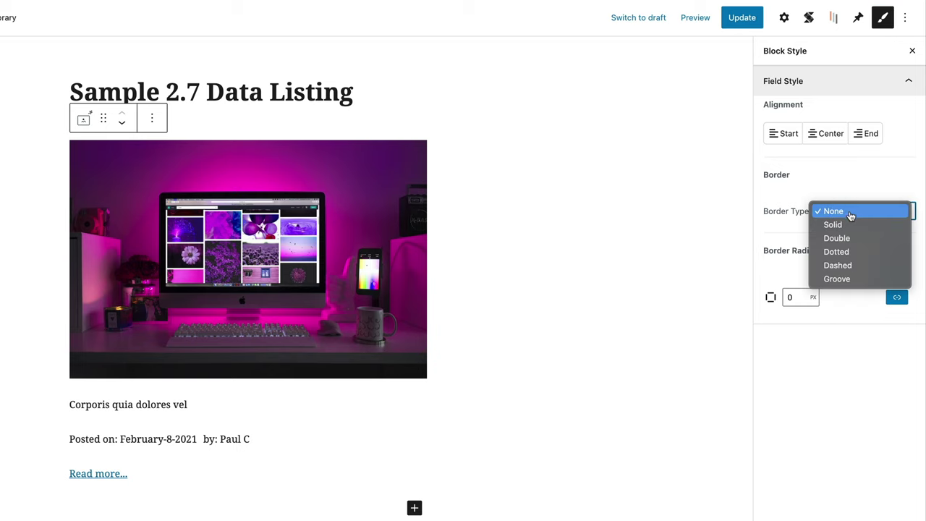
left_click(849, 226)
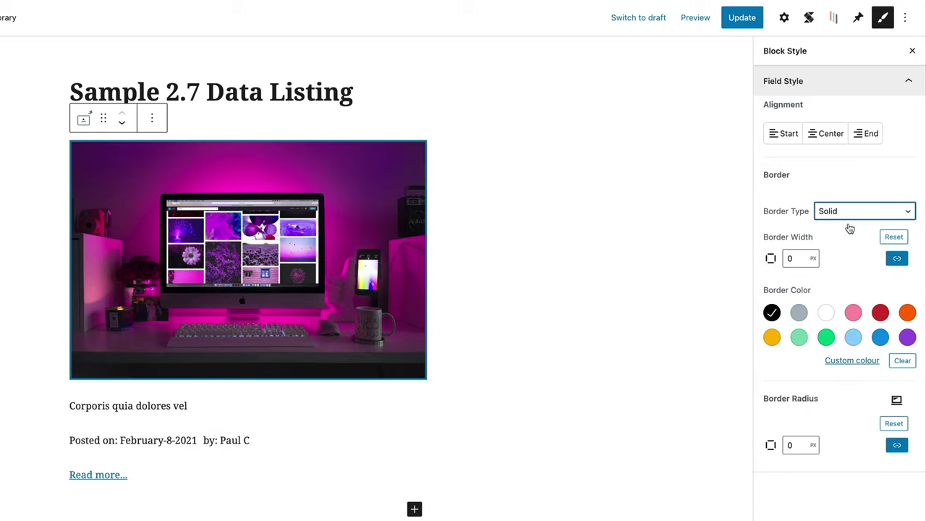
left_click(799, 312)
left_click(773, 313)
left_click(801, 258)
left_click(801, 258)
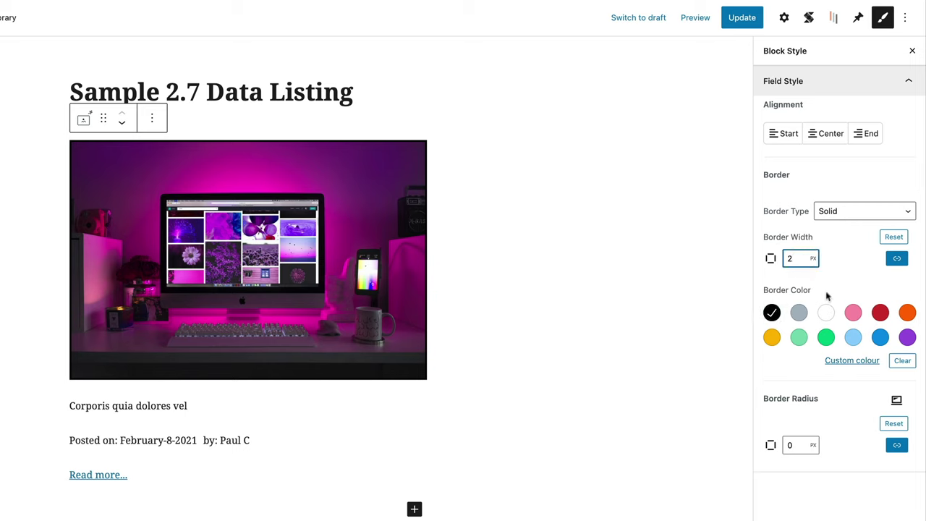
left_click(853, 312)
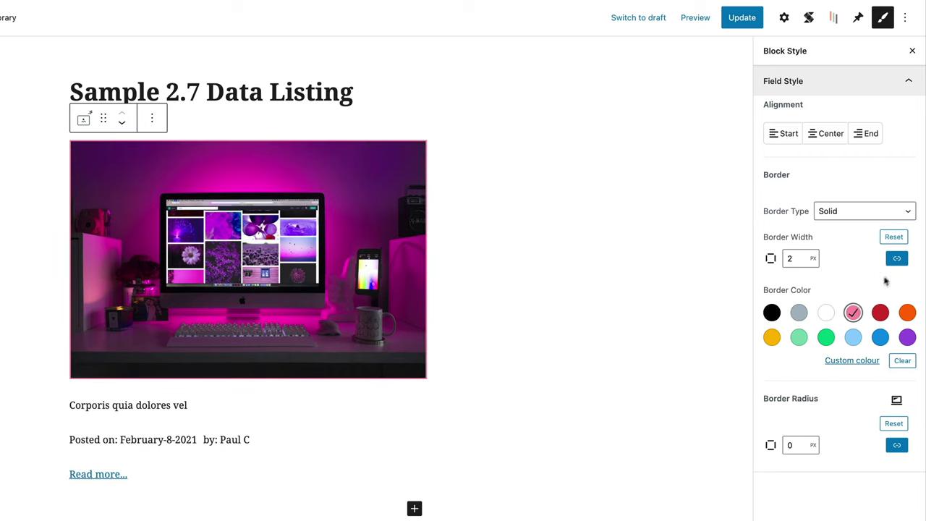
Unlink the image's border widths, try the Dotted border type, and set the border type back to None
left_click(896, 259)
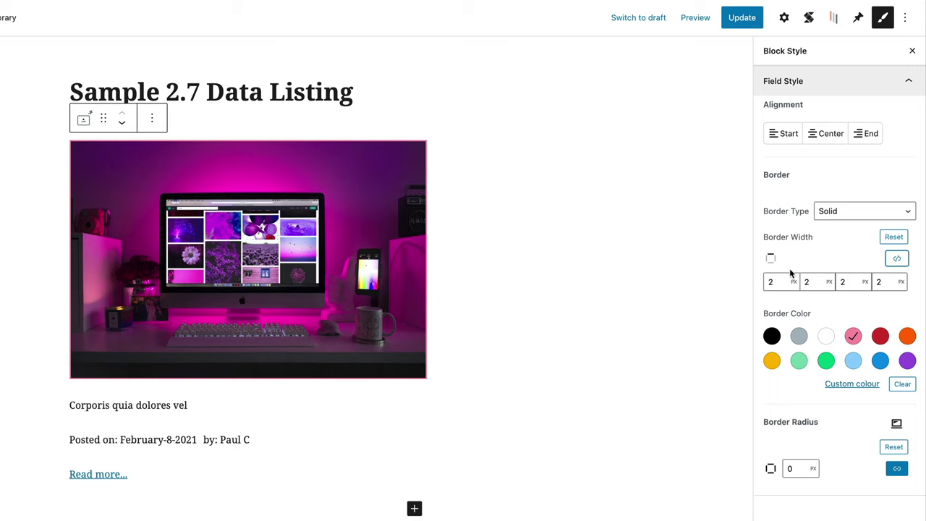
left_click(833, 211)
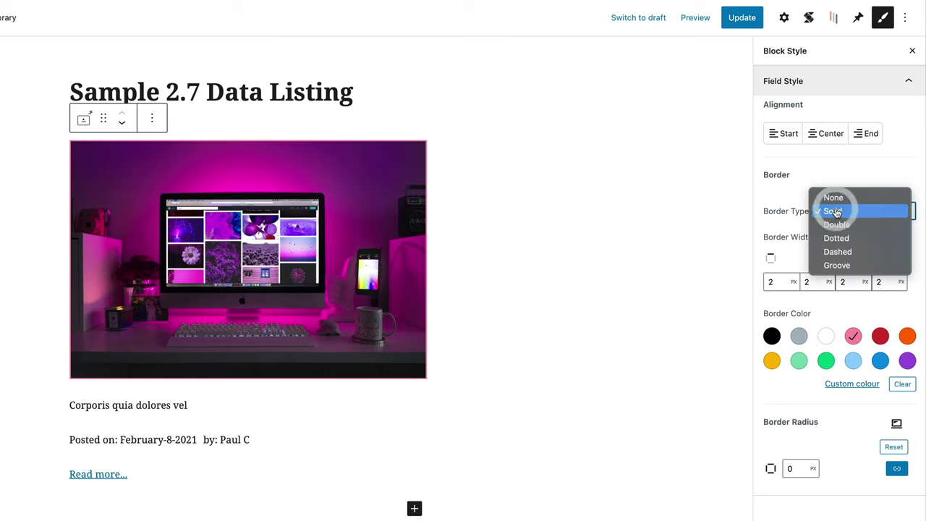
left_click(836, 238)
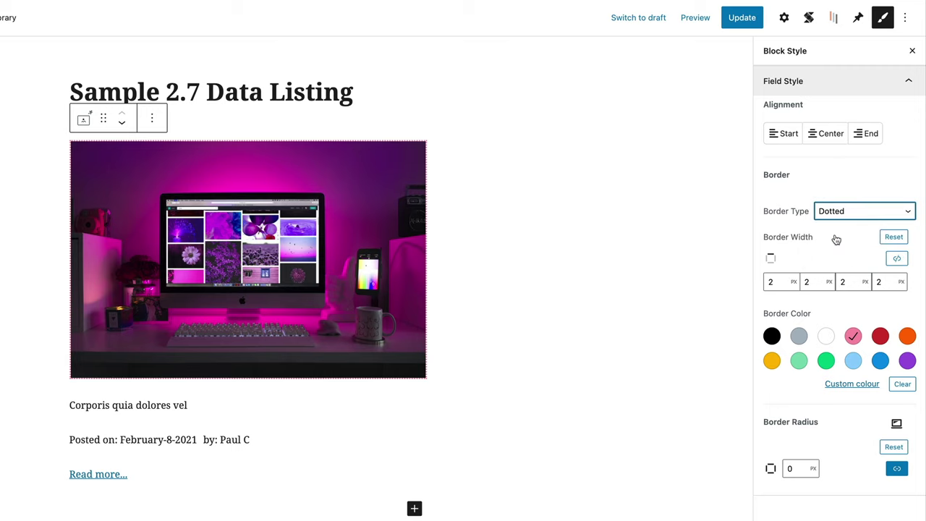
left_click(837, 212)
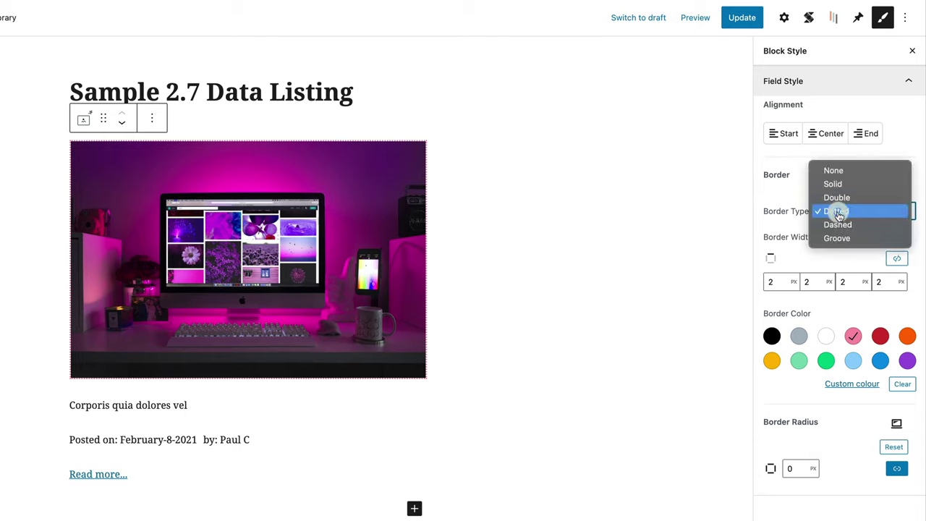
left_click(833, 171)
Try the Start and Center alignments on the dynamic image, leaving it set to Center
left_click(831, 136)
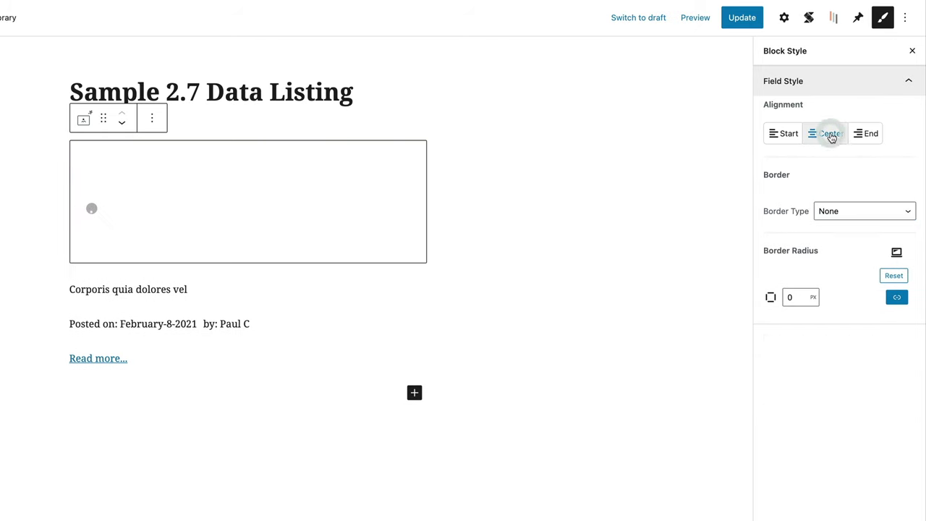
left_click(793, 137)
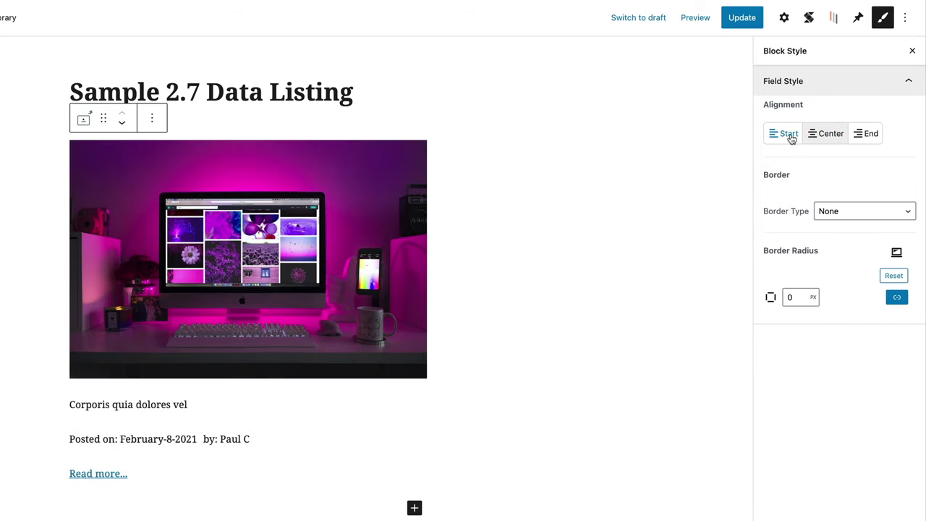
left_click(824, 137)
left_click(794, 140)
Set the dynamic image's border radius to 8 px on all corners
left_click(793, 302)
left_click(770, 300)
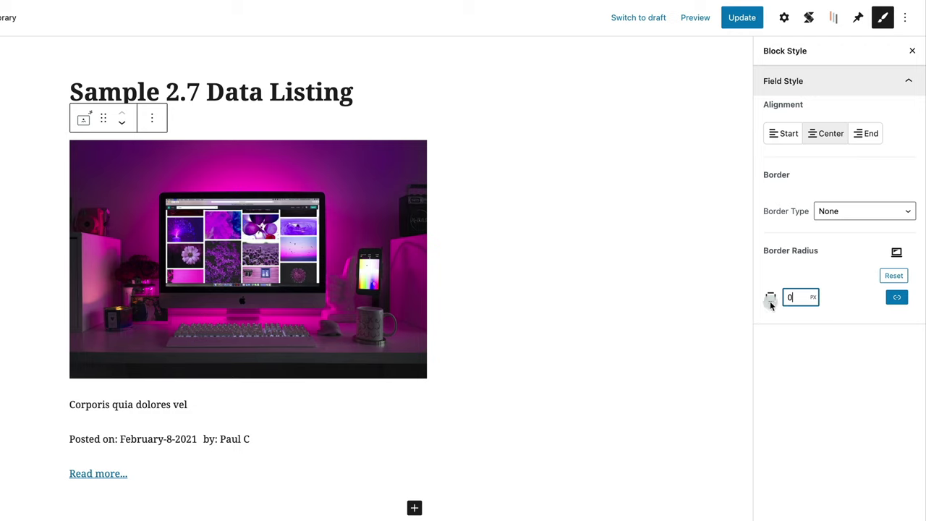
double_click(782, 296)
left_click(806, 271)
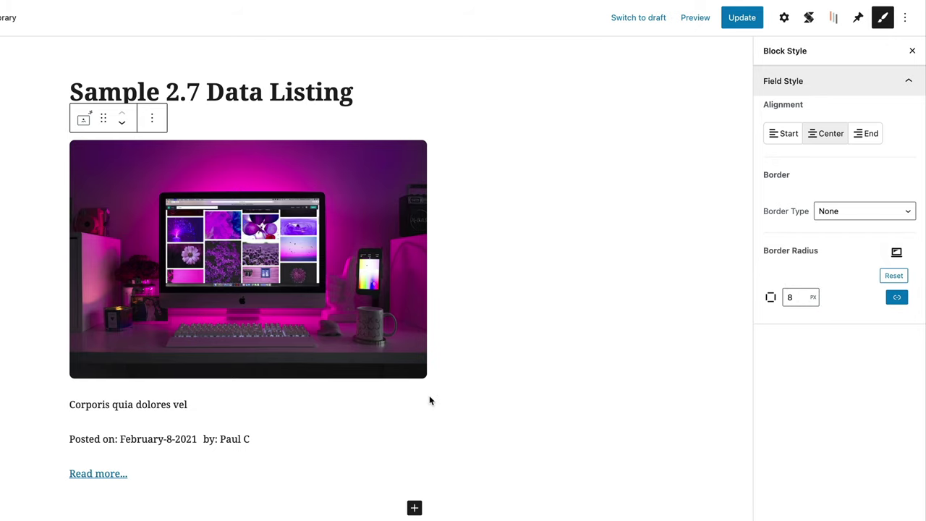
Color the dynamic post title field blue and set its font size to 22 px
left_click(174, 405)
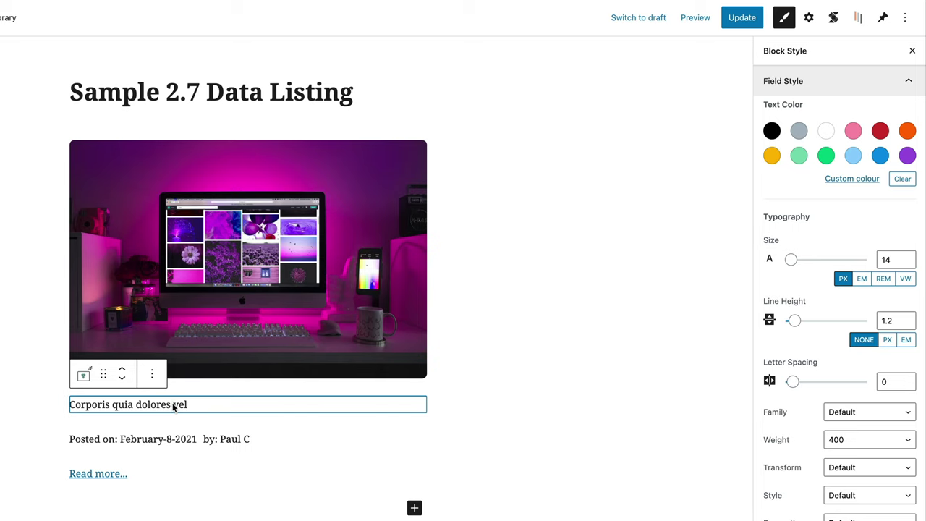
scroll(813, 402, "down", 1)
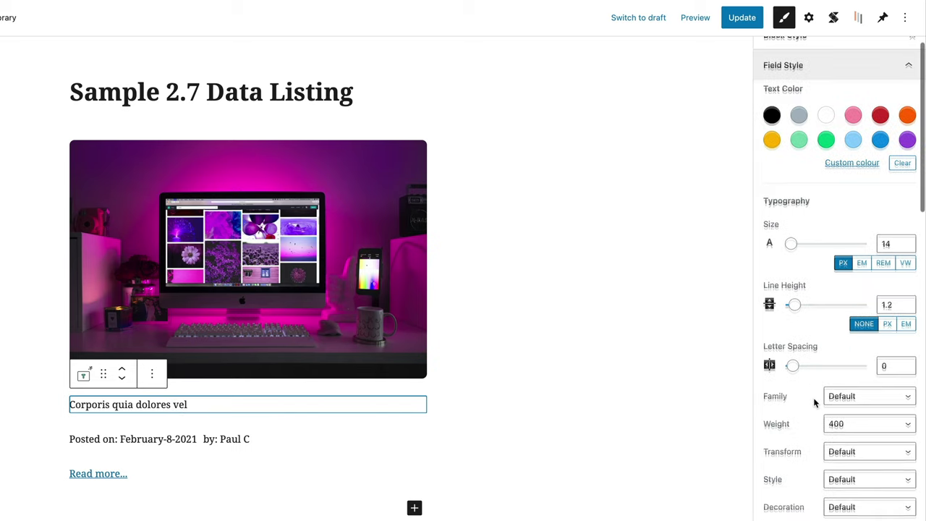
scroll(813, 402, "down", 2)
scroll(814, 402, "up", 1)
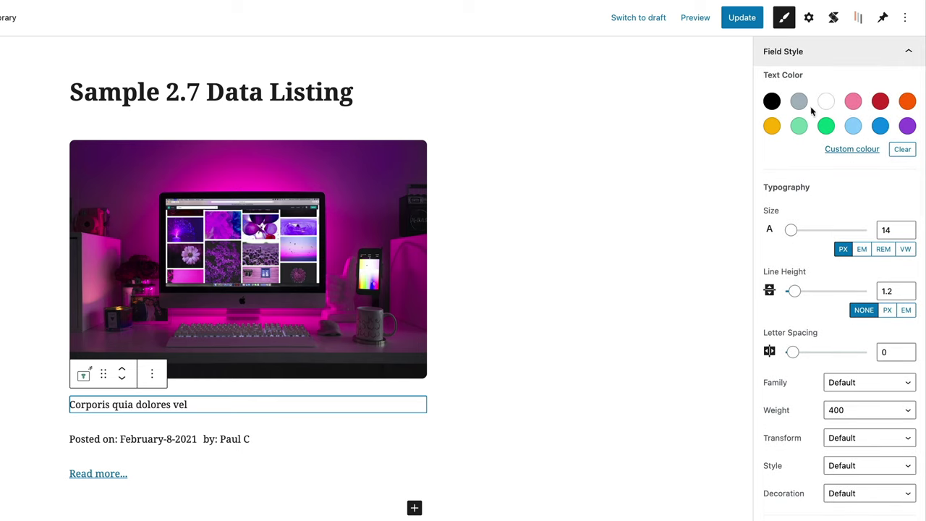
left_click(881, 127)
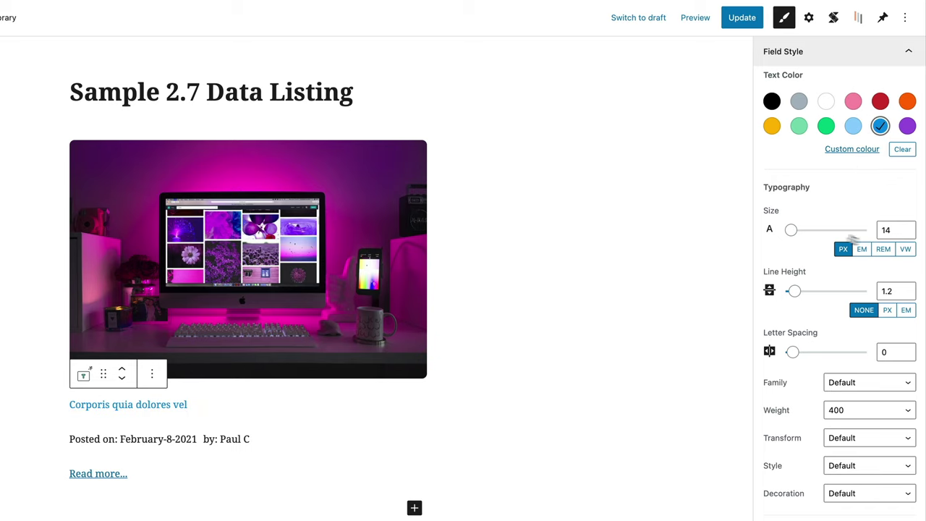
double_click(871, 231)
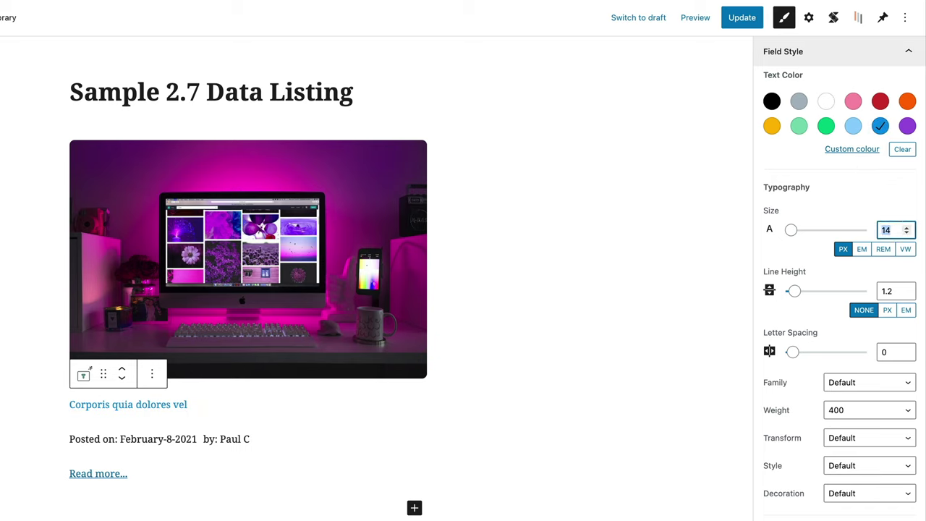
type("22")
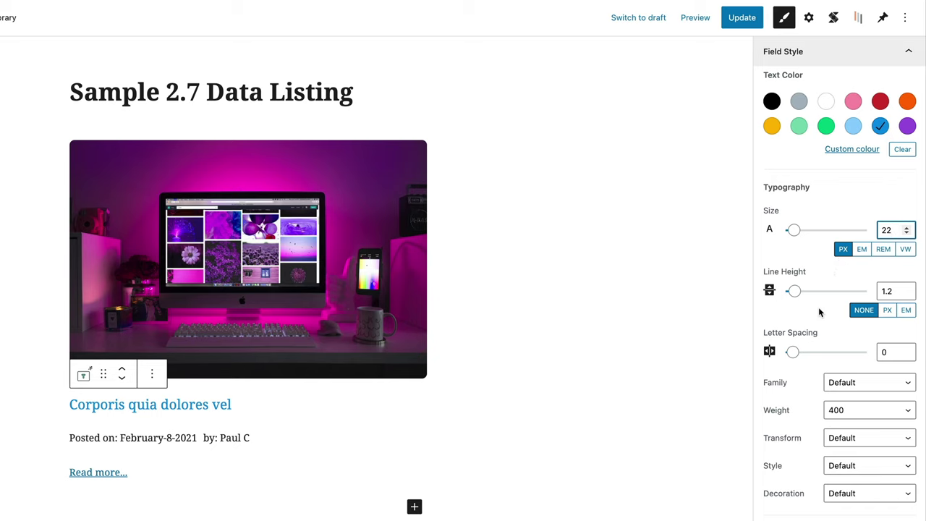
Set the dynamic post title's font family to Helvetica, weight to 300 and text transform to Uppercase
scroll(820, 310, "down", 5)
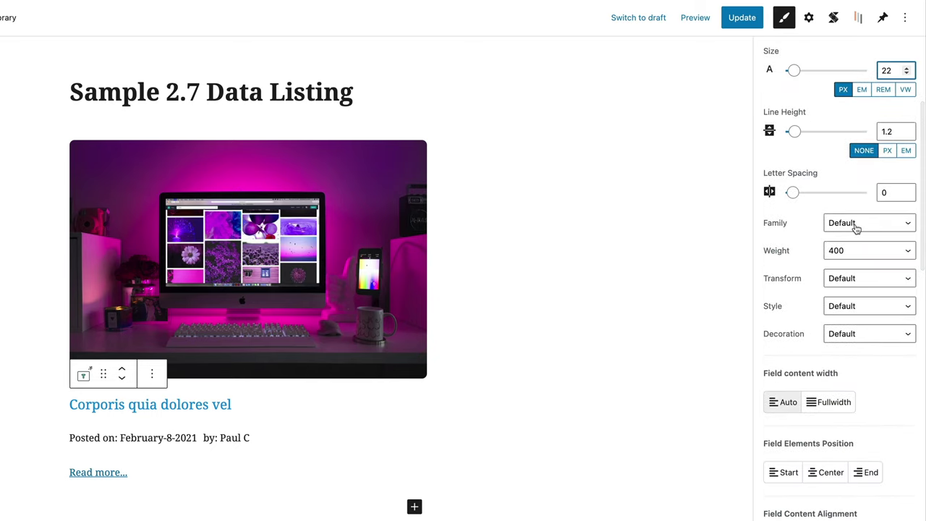
left_click(856, 225)
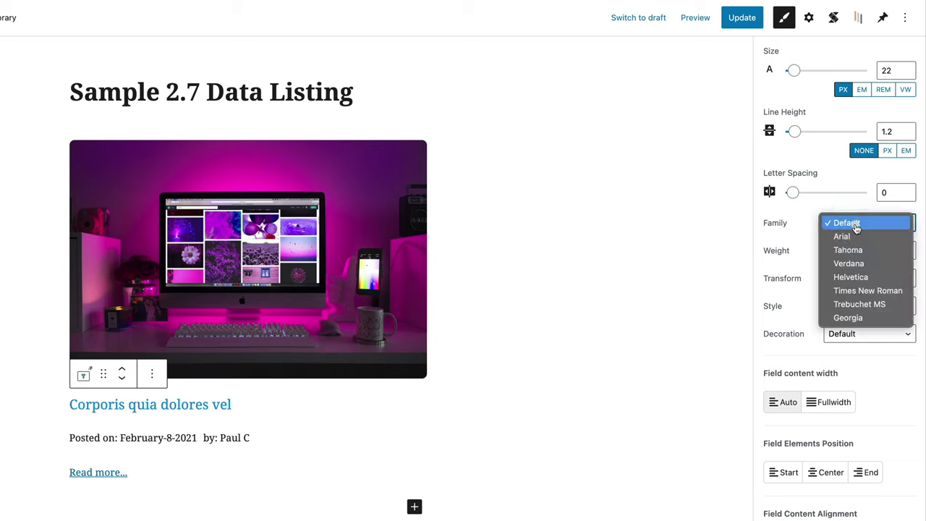
left_click(843, 277)
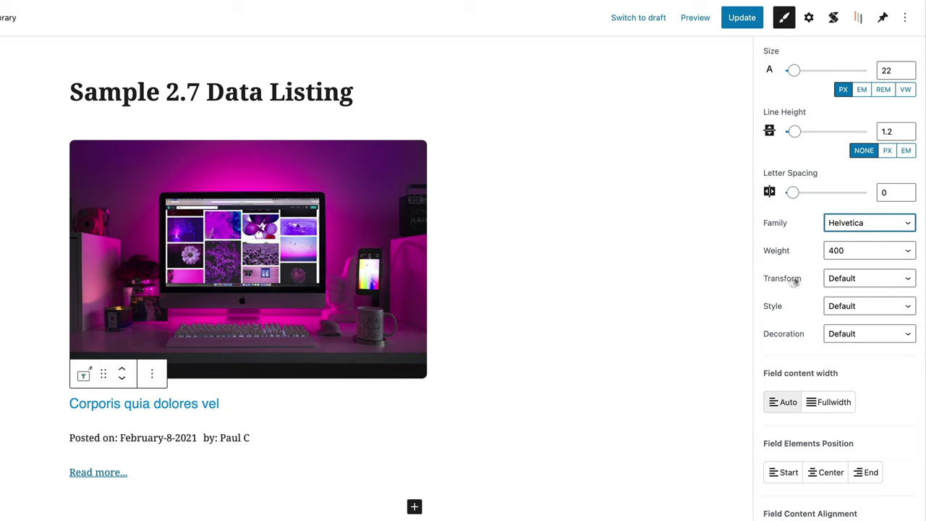
left_click(851, 259)
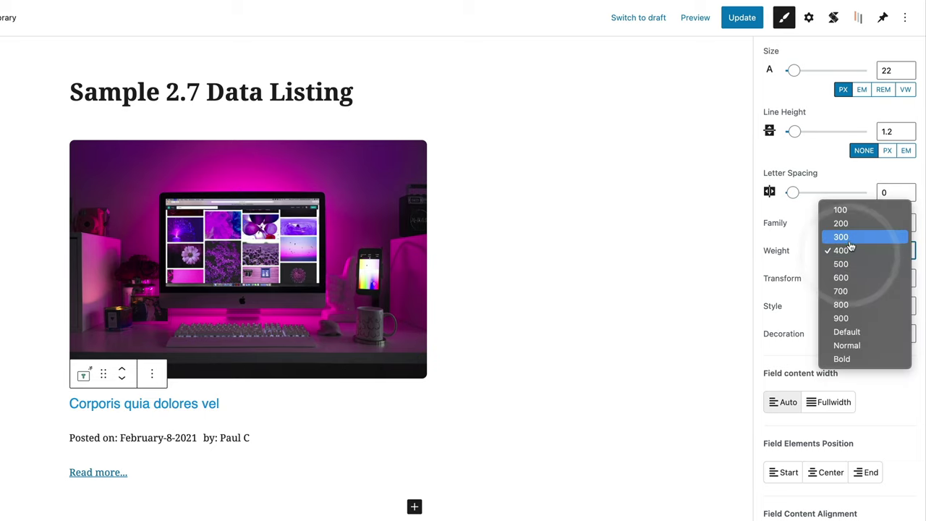
left_click(850, 239)
left_click(868, 277)
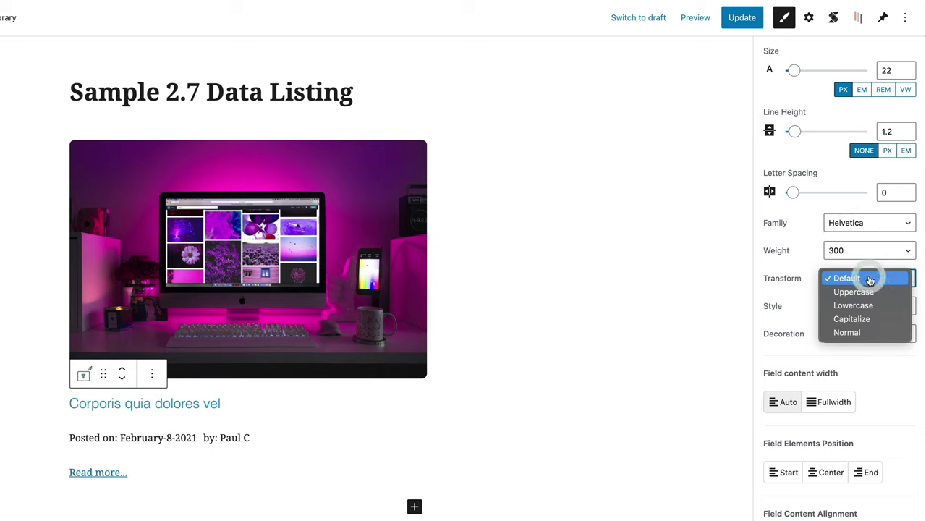
left_click(868, 292)
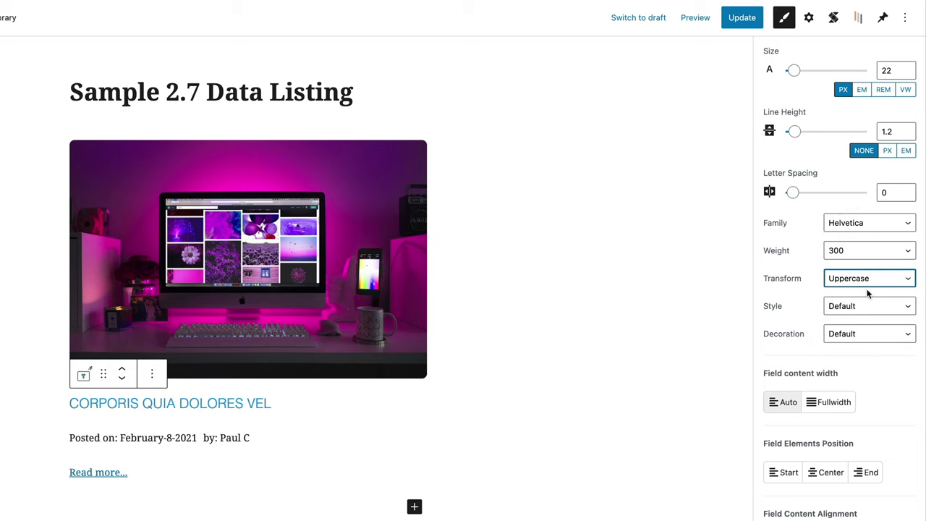
Try the Center content alignment on the post title field, set it to Left, and review the remaining field style options
scroll(857, 364, "down", 5)
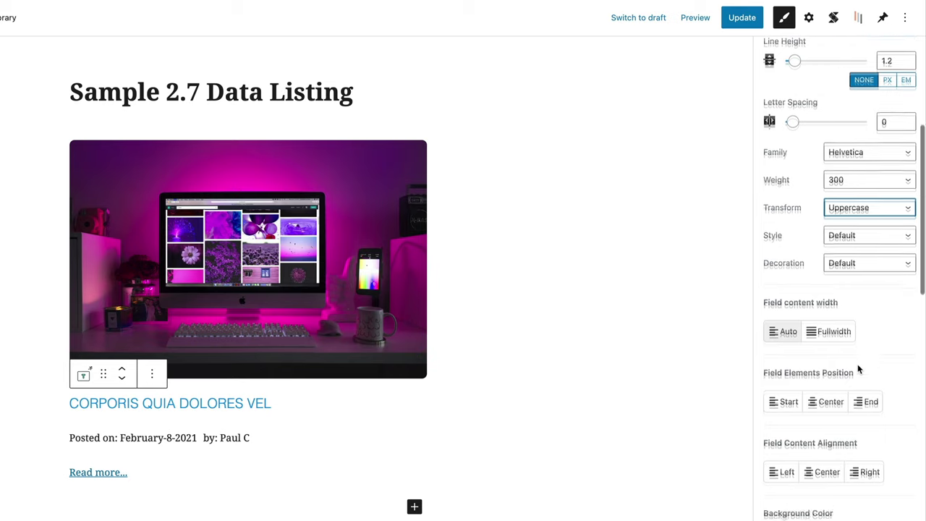
scroll(858, 365, "down", 2)
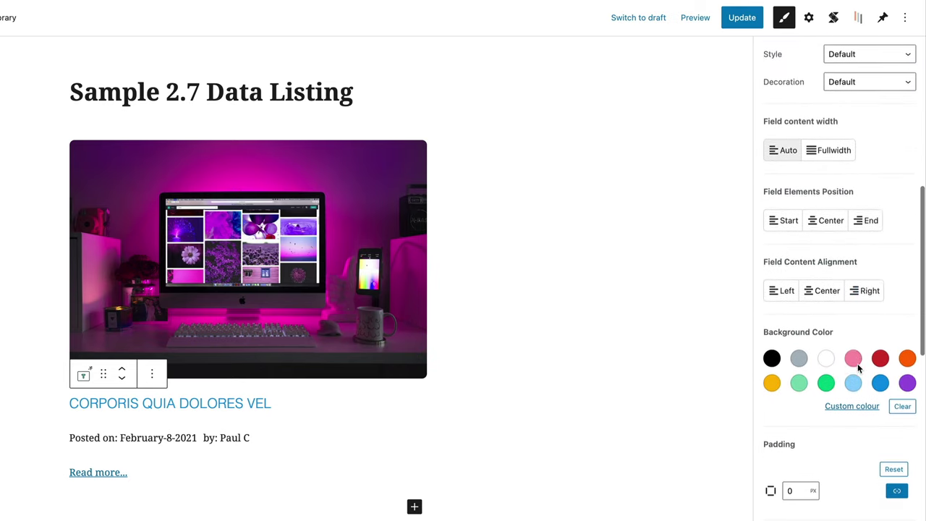
left_click(823, 280)
left_click(770, 275)
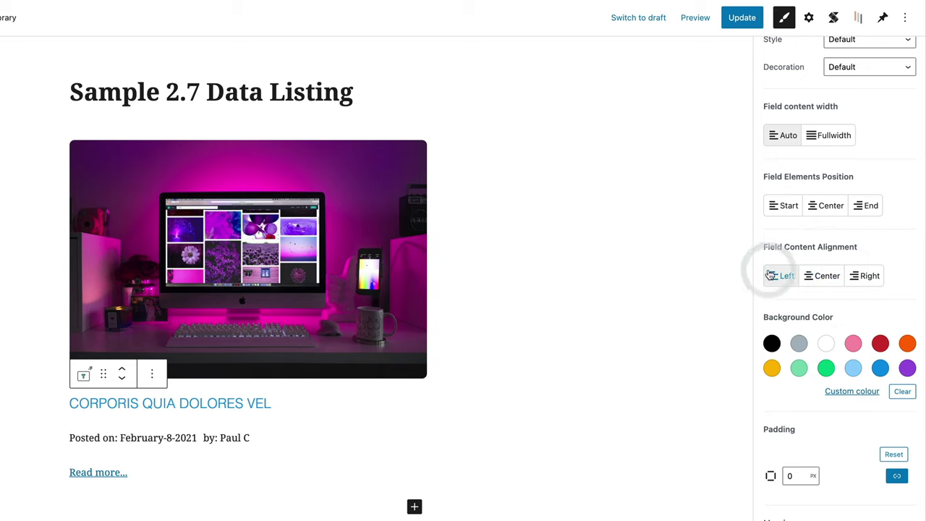
scroll(833, 313, "down", 3)
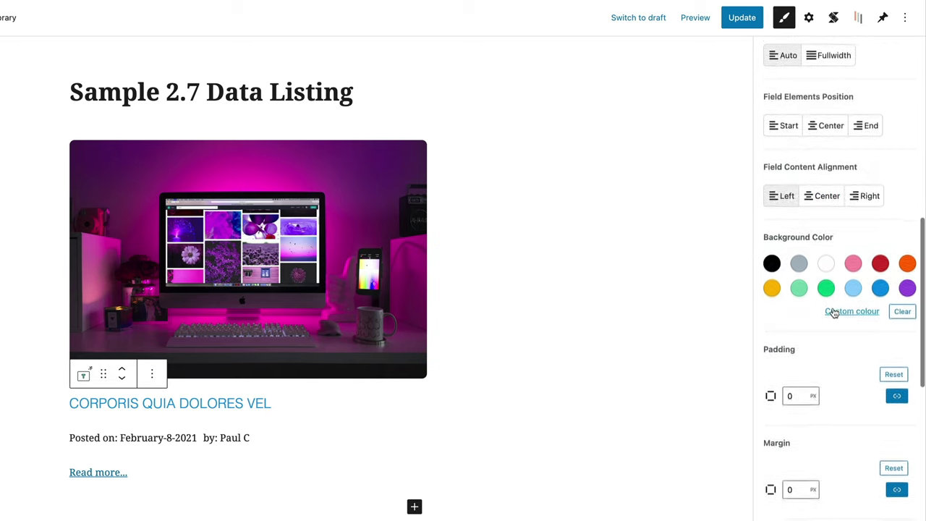
scroll(833, 312, "down", 7)
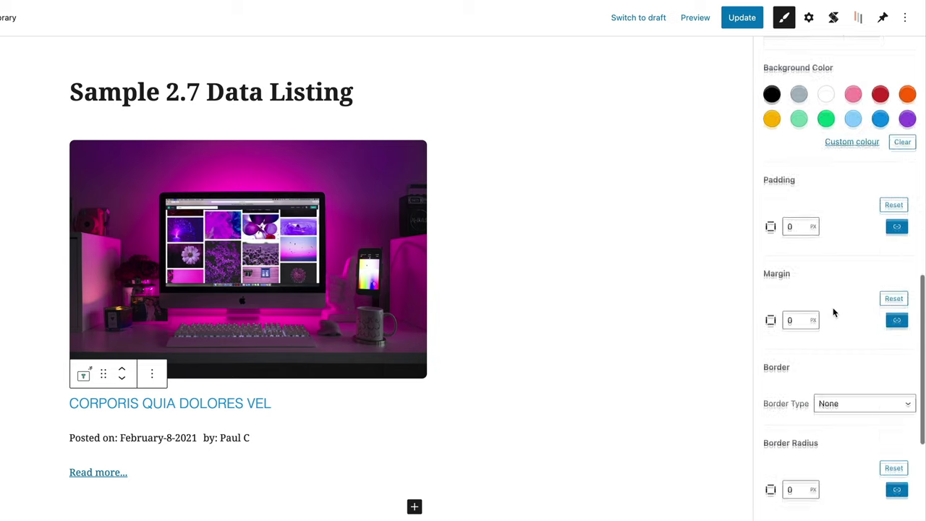
scroll(833, 313, "down", 5)
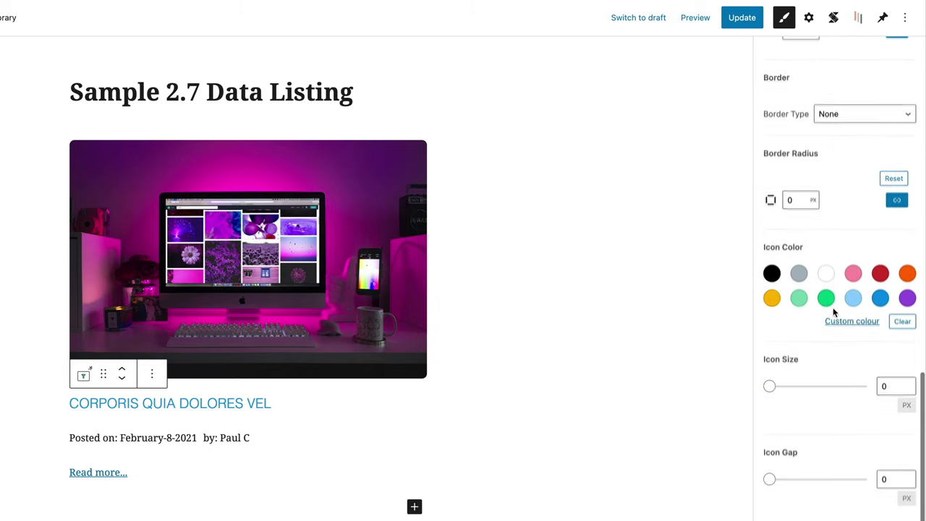
scroll(833, 313, "up", 17)
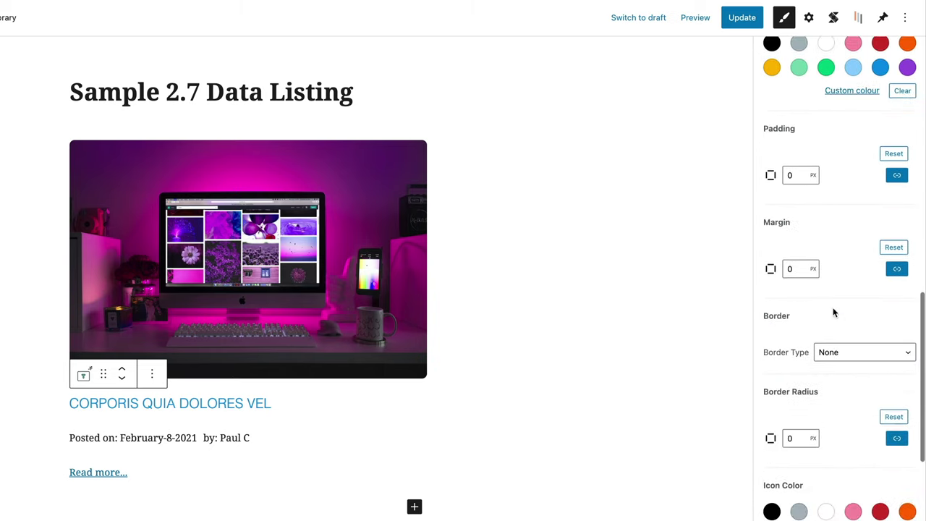
scroll(833, 312, "up", 10)
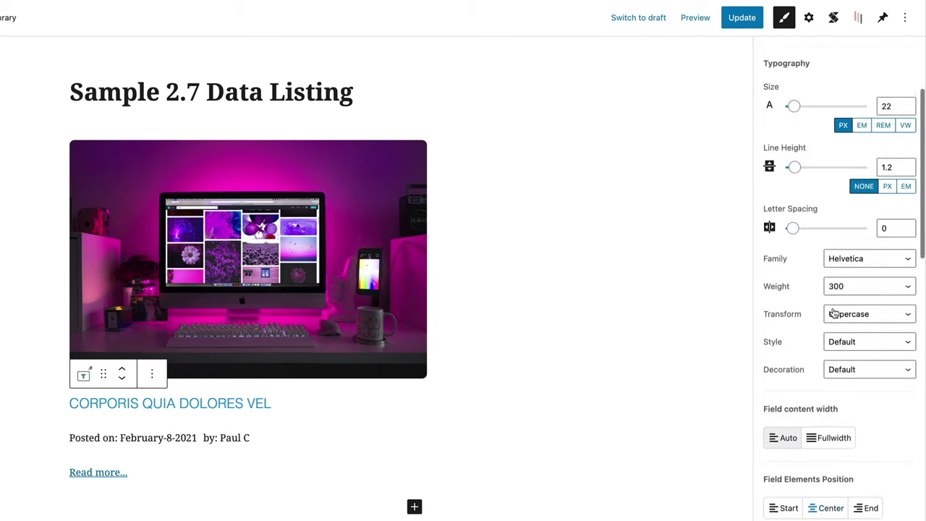
Set the post date and author meta block's font family to Helvetica and its weight to 600, trying 500 first
left_click(135, 437)
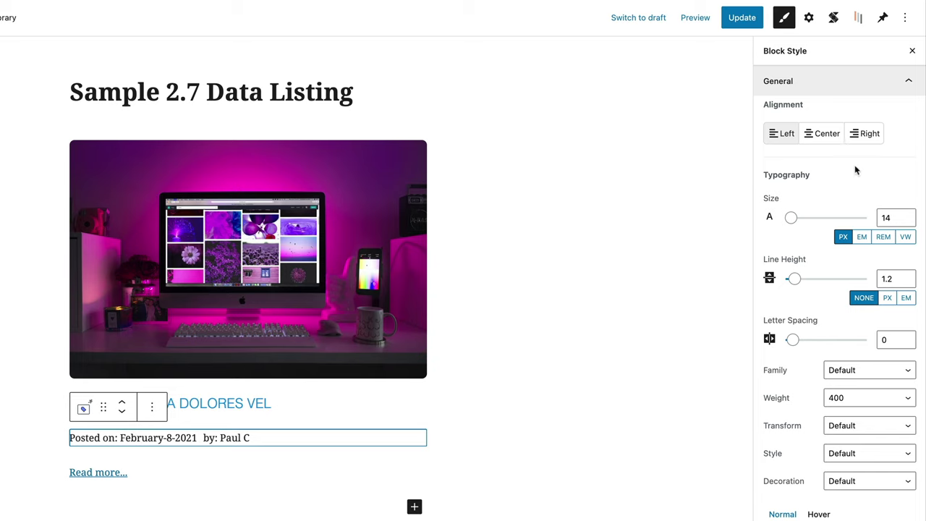
scroll(849, 204, "down", 2)
left_click(844, 333)
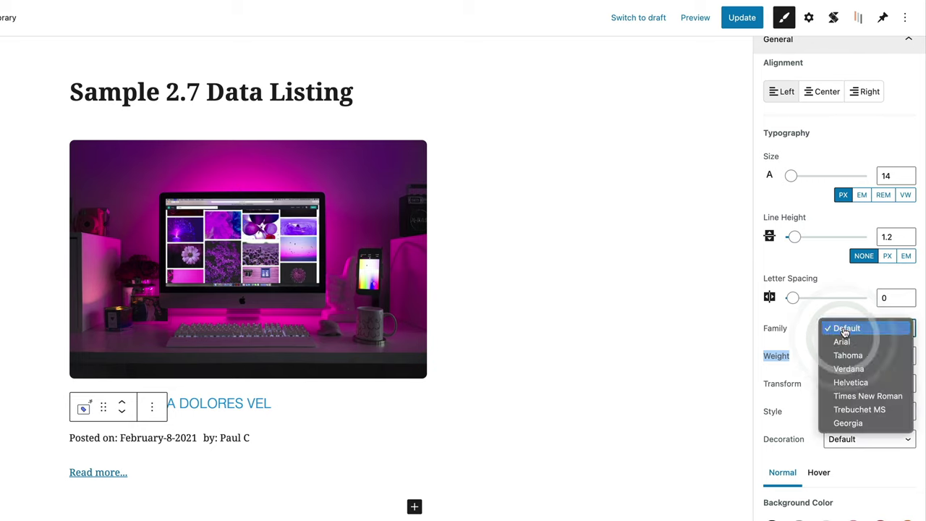
left_click(846, 383)
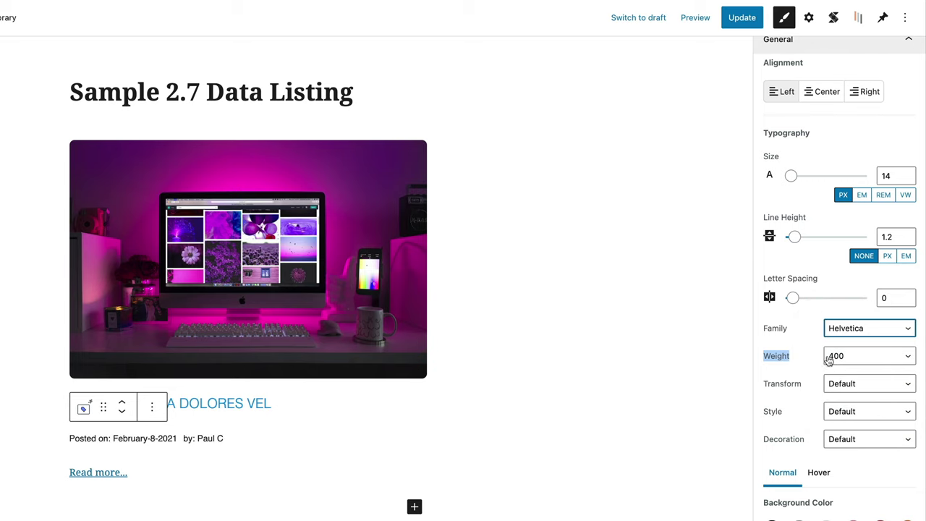
left_click(862, 362)
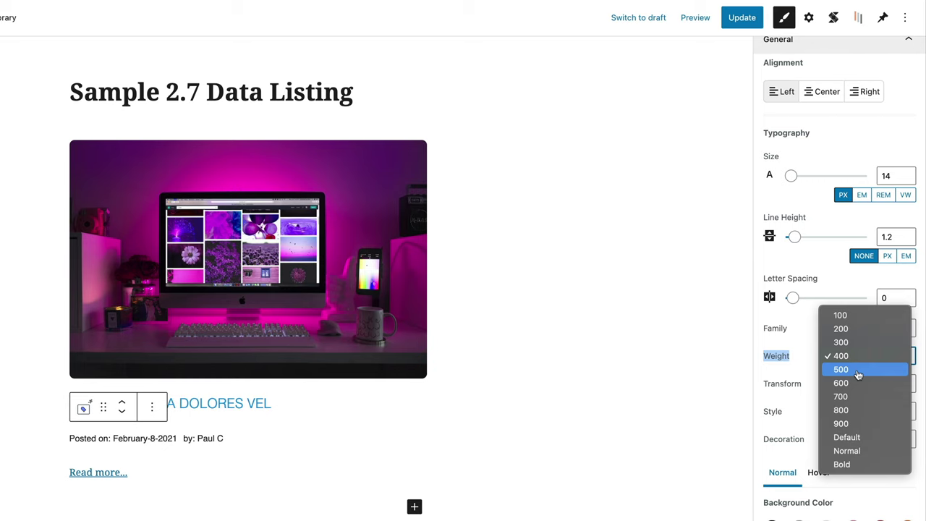
left_click(857, 374)
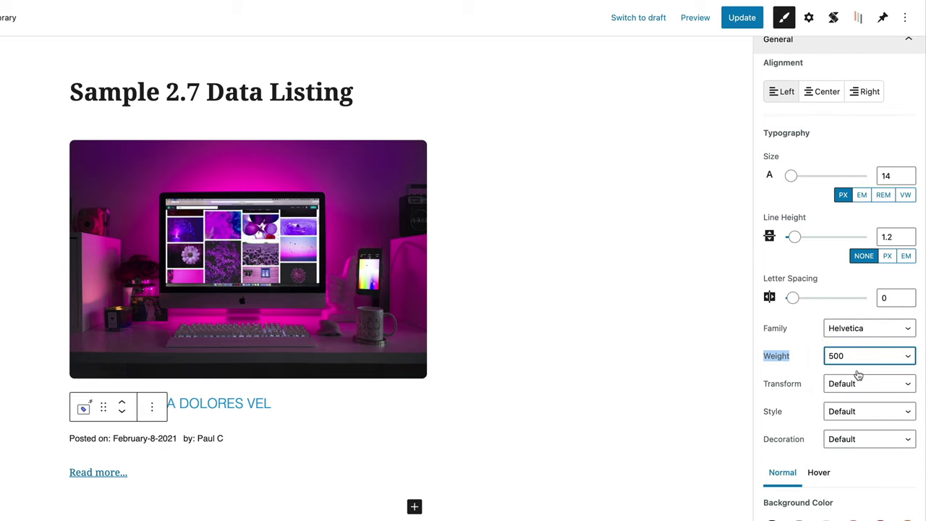
left_click(861, 358)
left_click(858, 369)
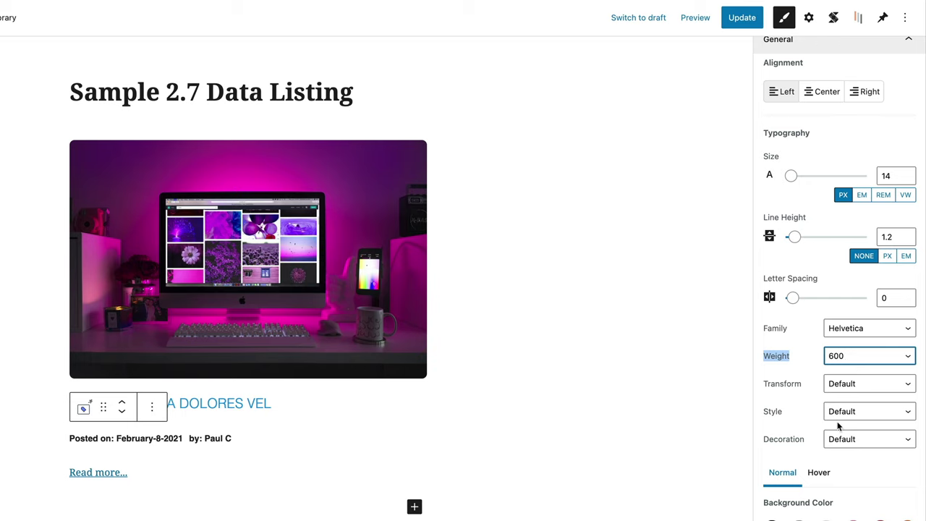
Give the "Read more..." dynamic link a blue background color and white text
left_click(138, 470)
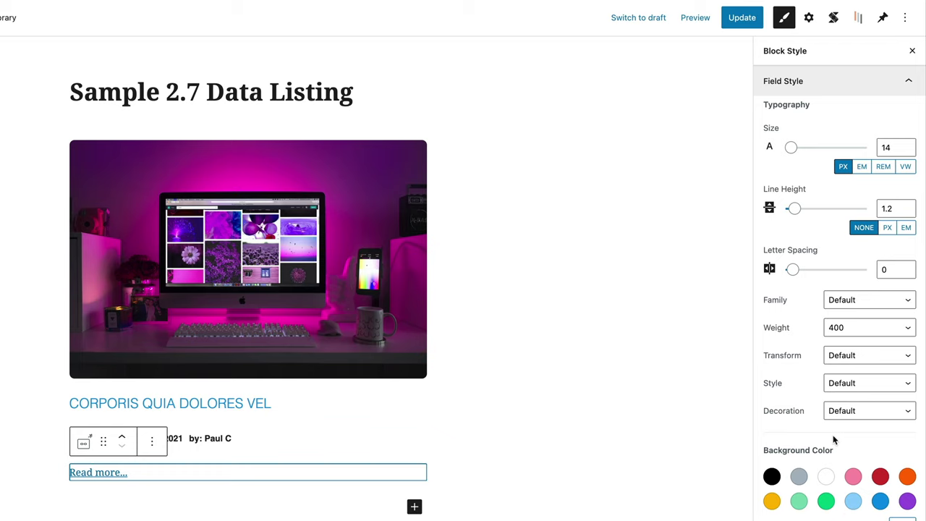
scroll(833, 439, "down", 5)
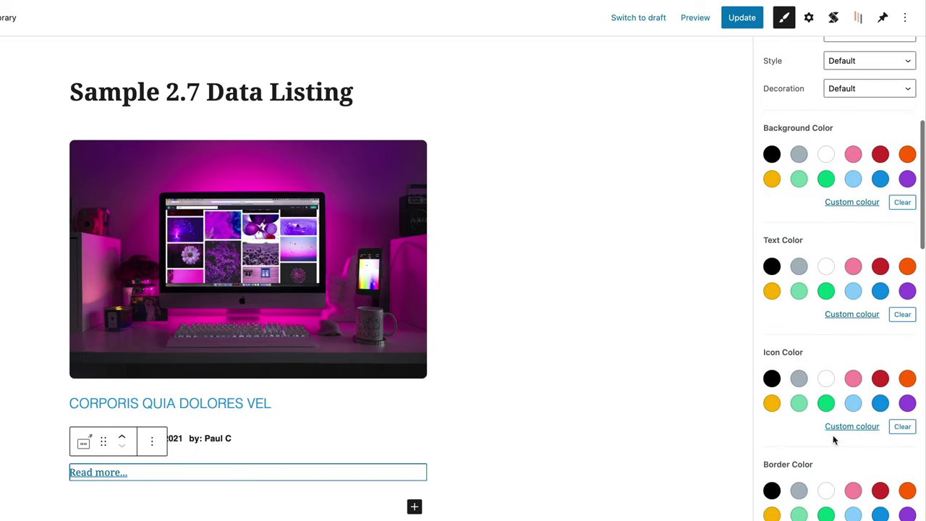
left_click(883, 180)
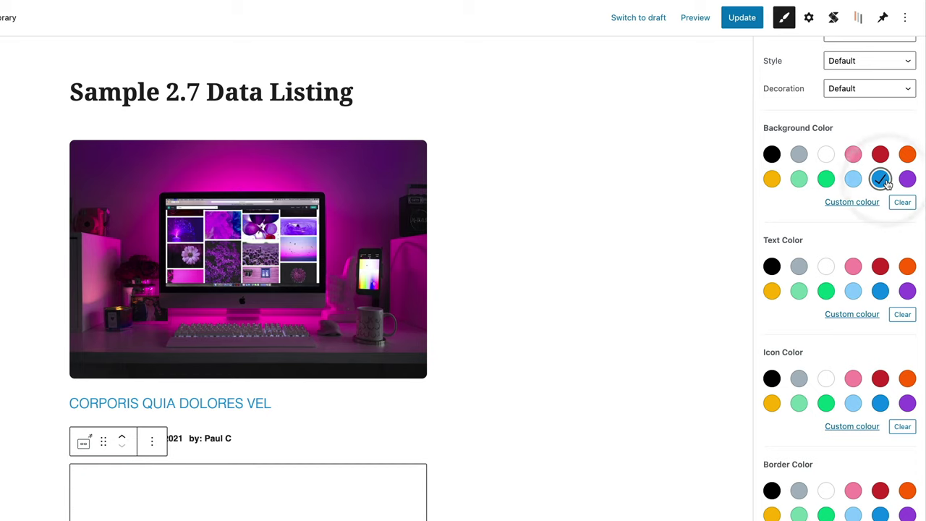
left_click(824, 266)
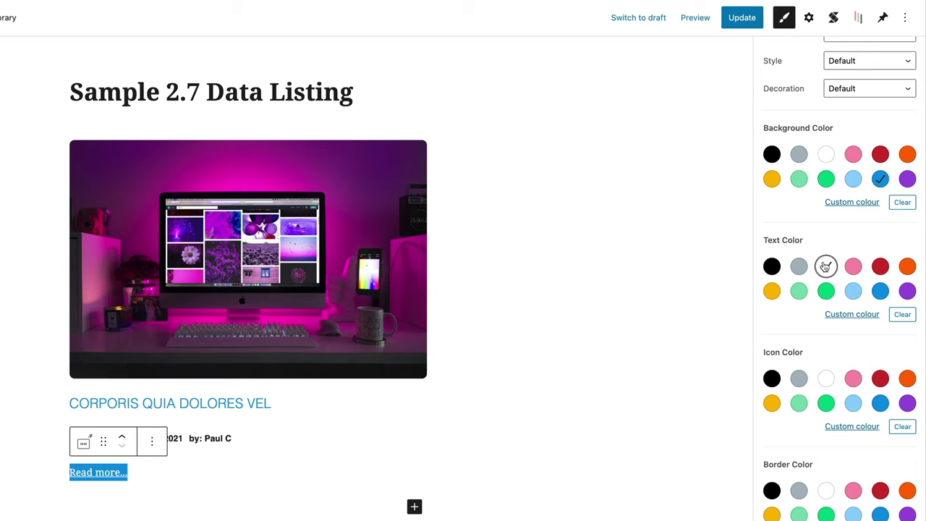
scroll(823, 265, "down", 1)
Set the "Read more..." link's font family to Helvetica
scroll(823, 268, "up", 5)
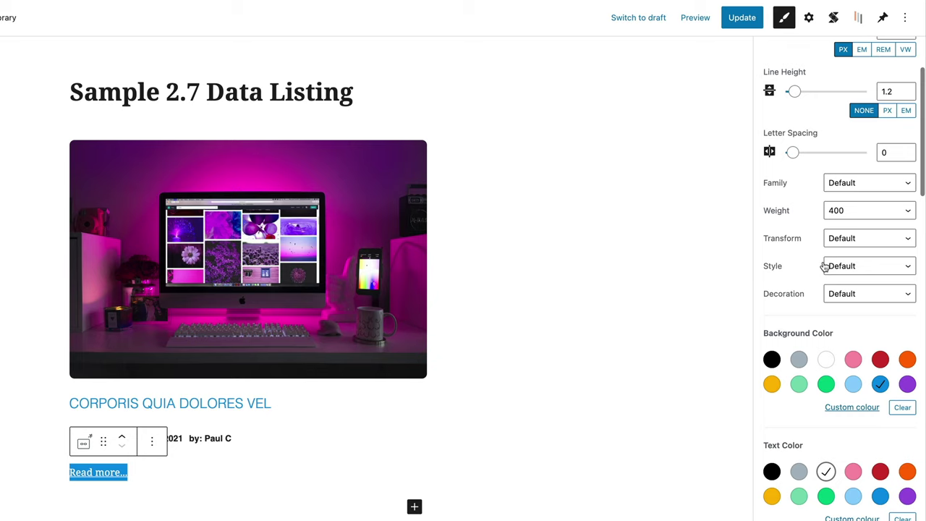
left_click(852, 184)
left_click(850, 237)
Unlink the "Read more..." link's padding, set 10 px top and bottom and 20 px left and right, and view its responsive device options
scroll(827, 330, "down", 5)
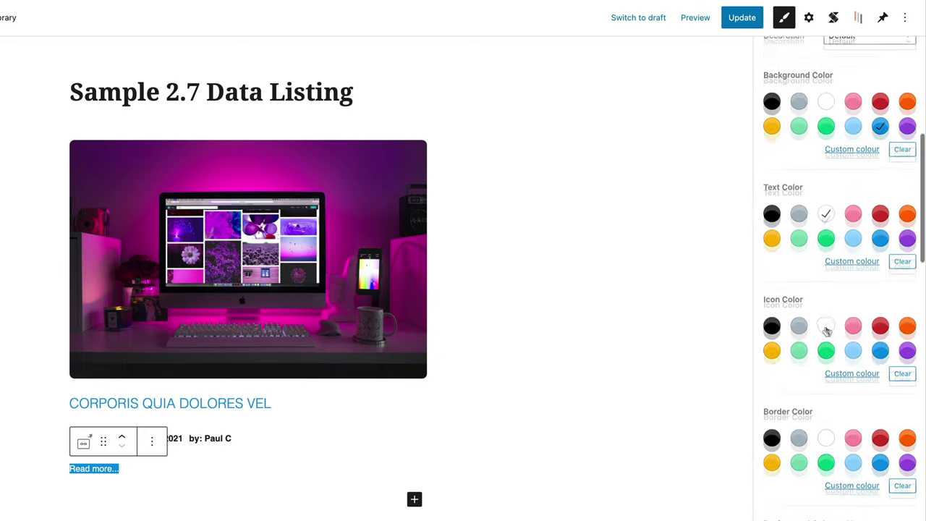
scroll(827, 330, "down", 8)
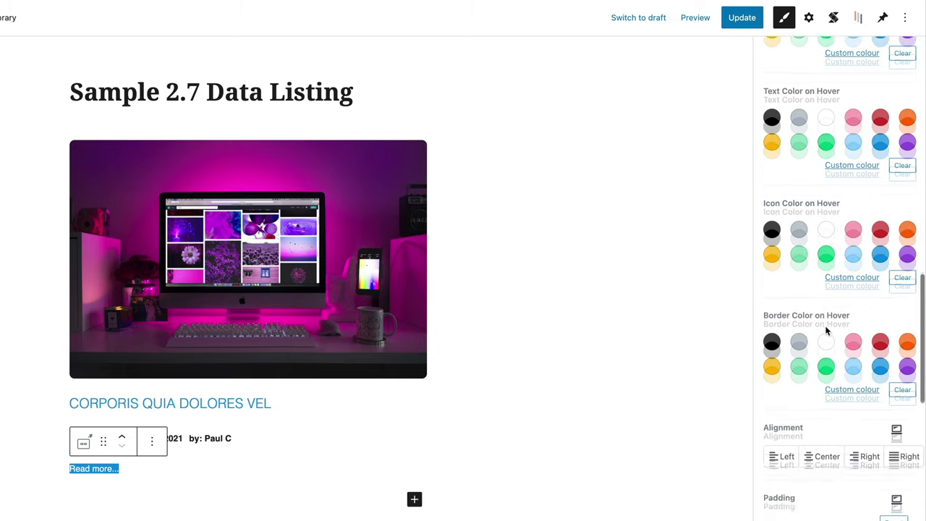
scroll(826, 331, "down", 4)
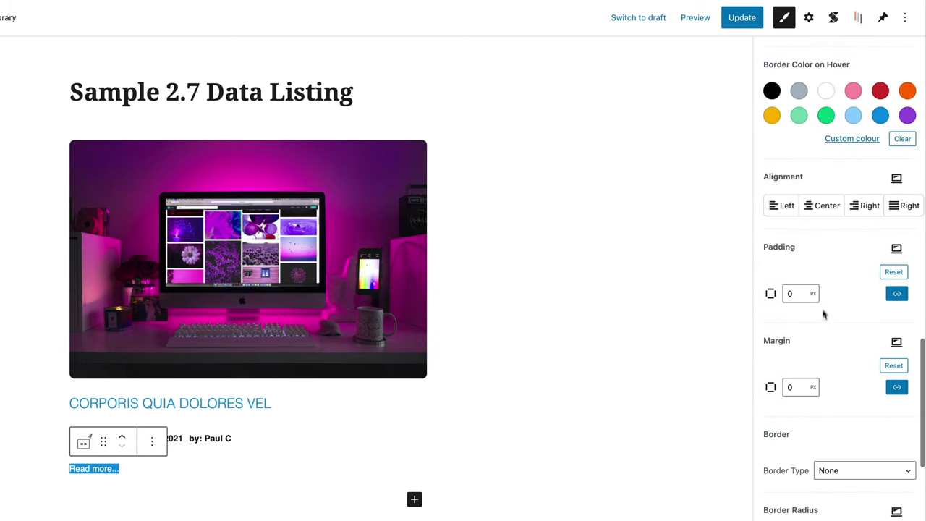
left_click(899, 294)
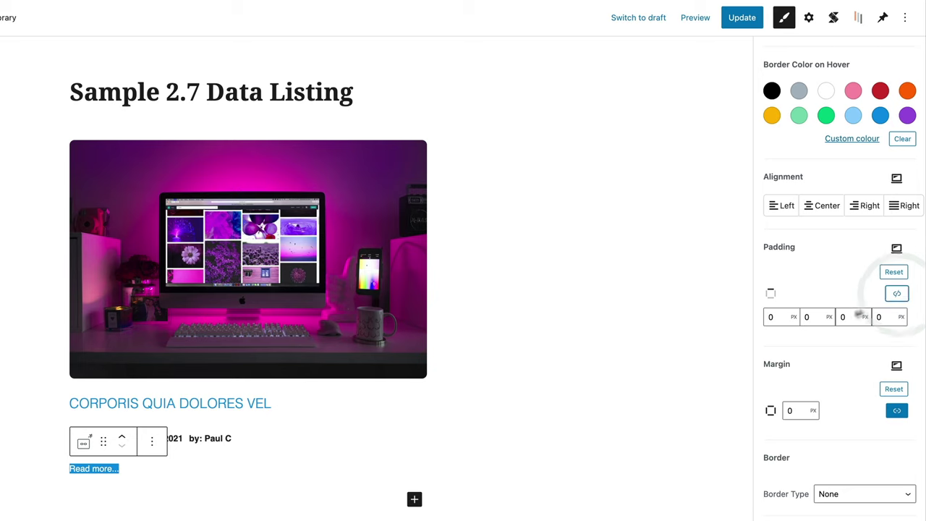
left_click(771, 318)
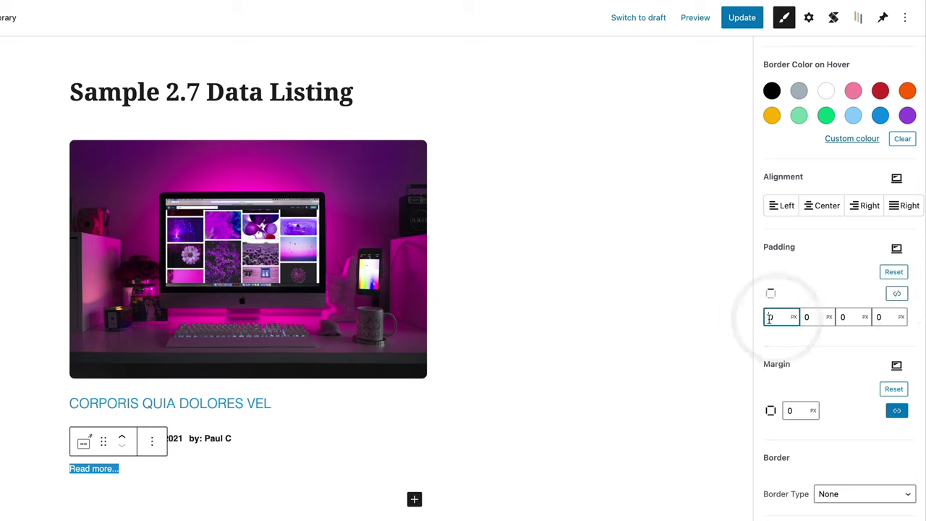
double_click(769, 318)
type("10")
double_click(842, 317)
type("10")
double_click(806, 317)
type("20")
double_click(875, 317)
type("20")
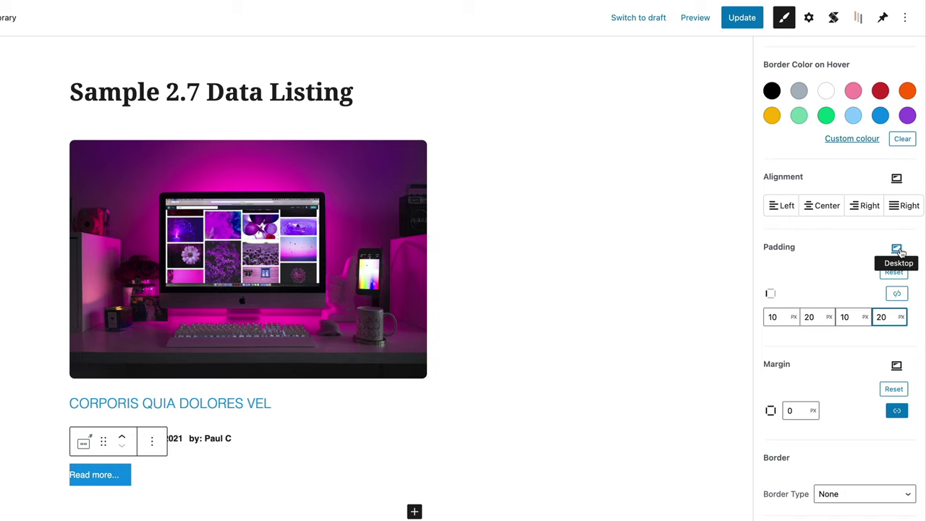
left_click(898, 249)
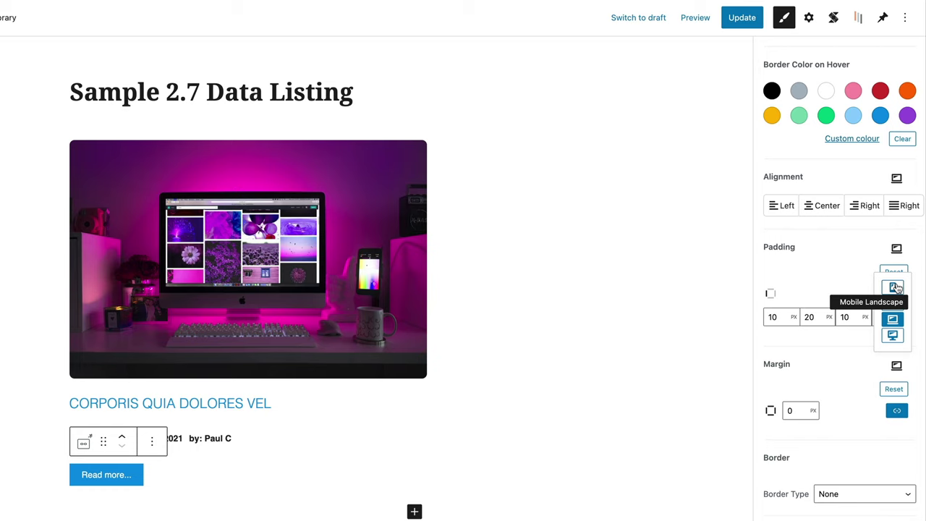
left_click(831, 261)
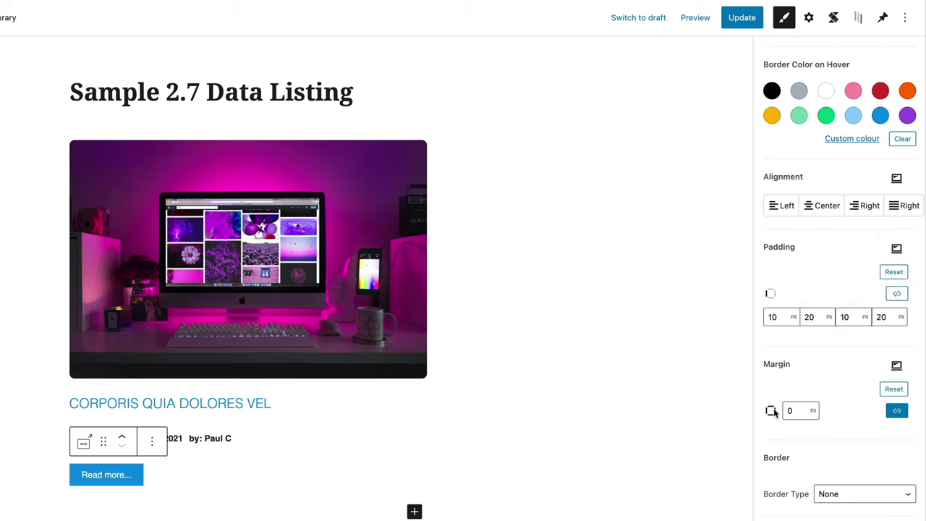
Set the "Read more..." link's border radius to 4 px on all corners
scroll(818, 449, "down", 3)
left_click(790, 487)
double_click(785, 488)
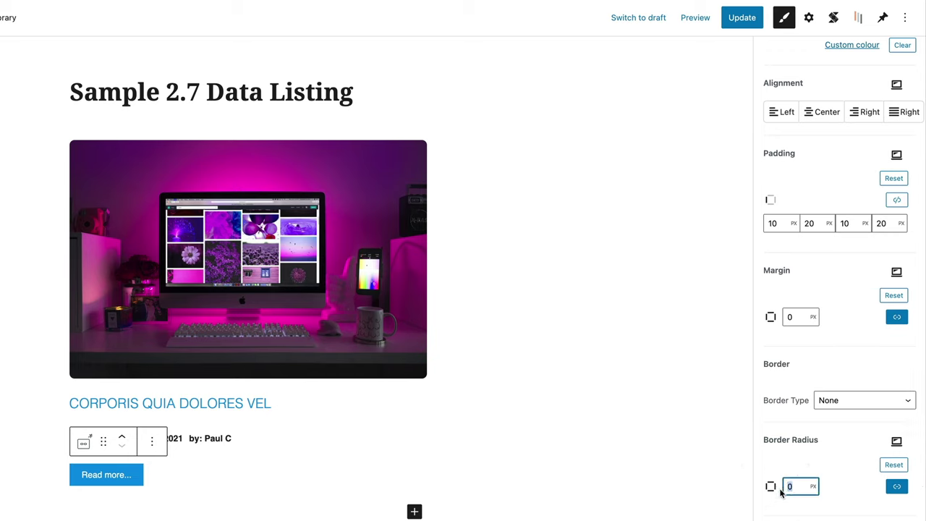
left_click(845, 441)
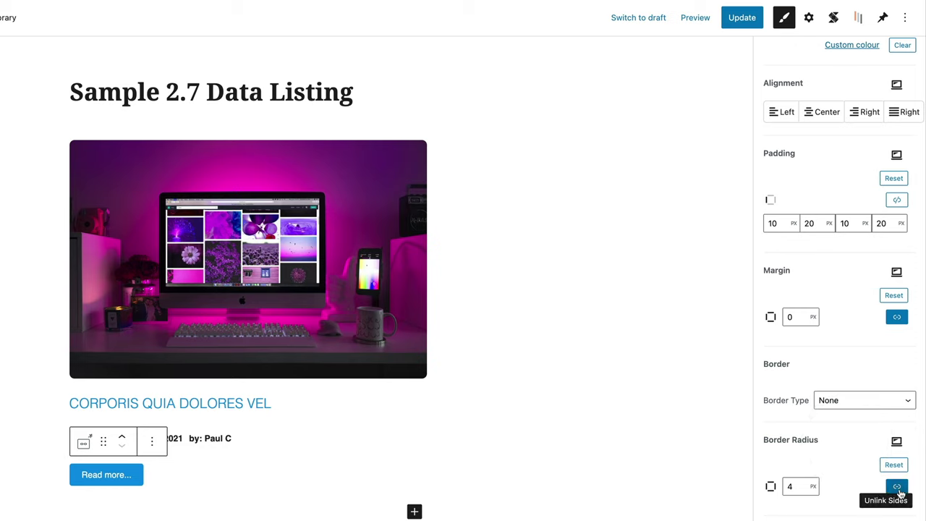
Update the listing item and reload the Carousel page to check the new block styles, returning to the listing editor
scroll(899, 492, "down", 5)
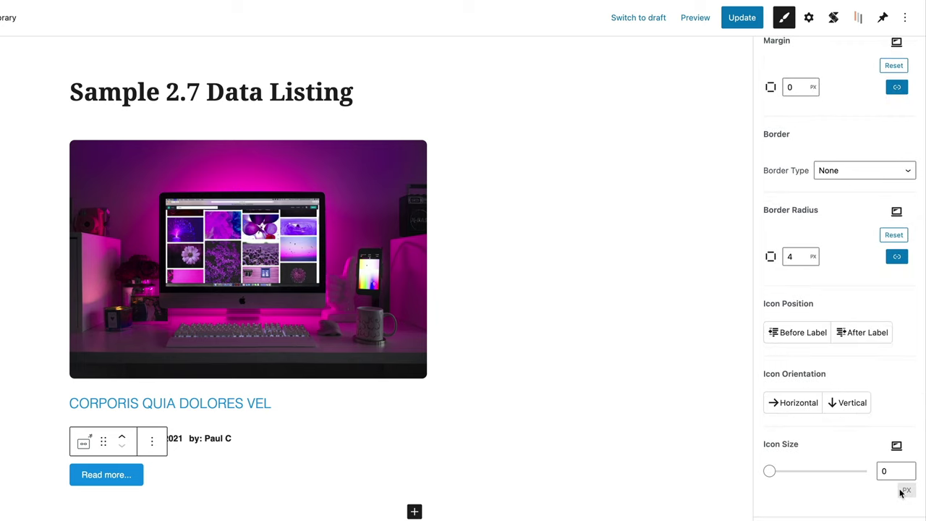
scroll(895, 72, "up", 2)
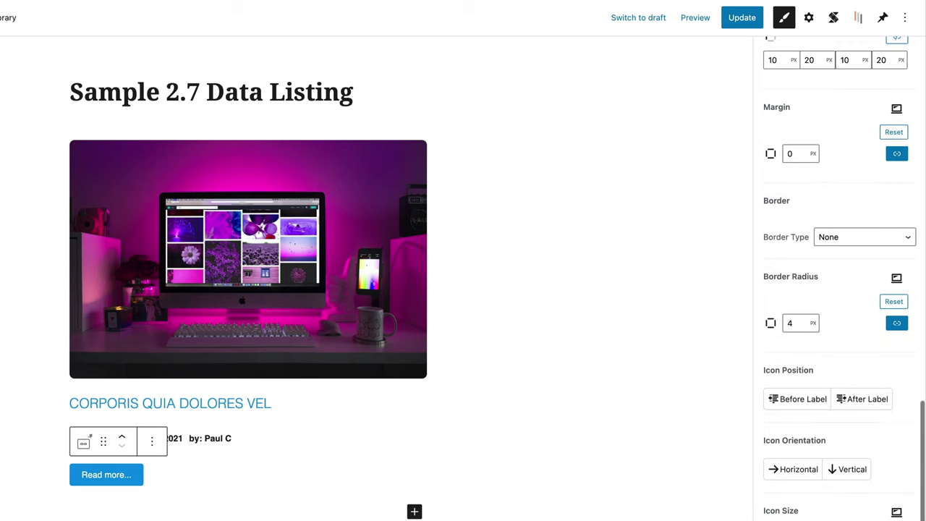
left_click(741, 16)
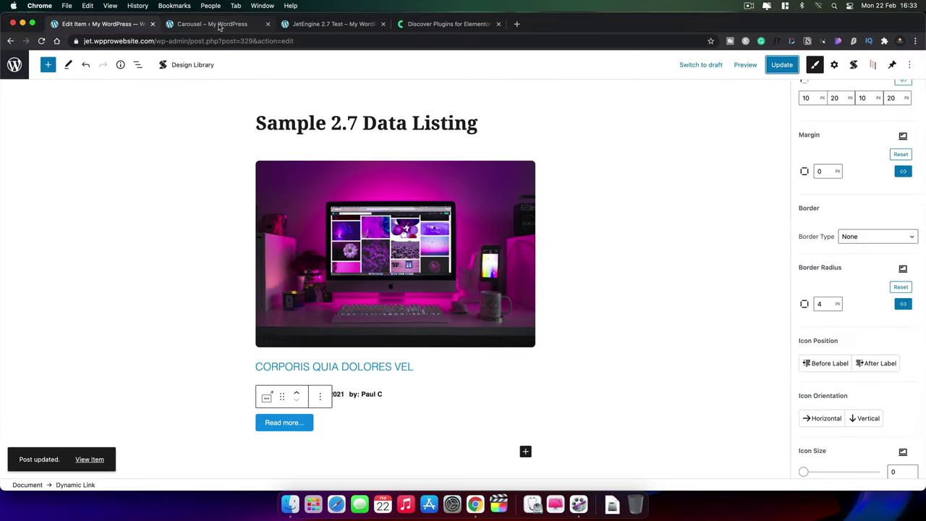
left_click(219, 24)
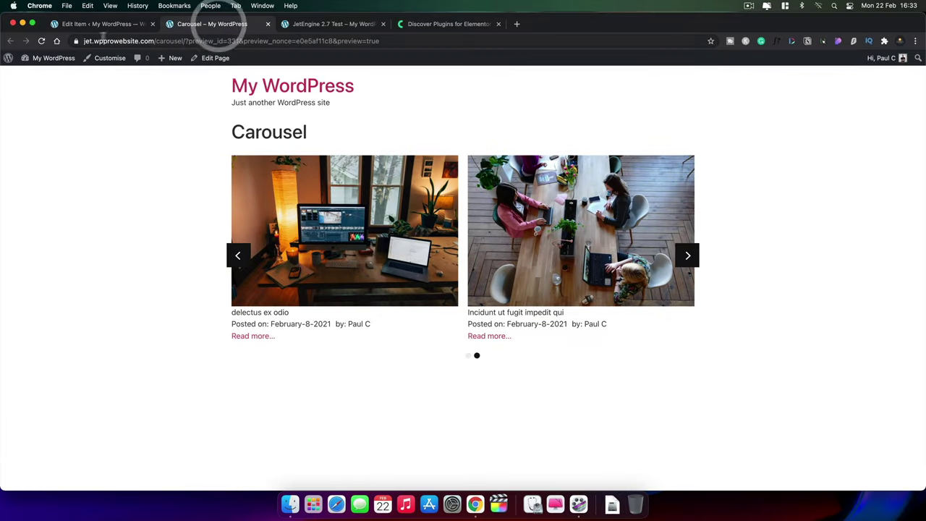
left_click(42, 41)
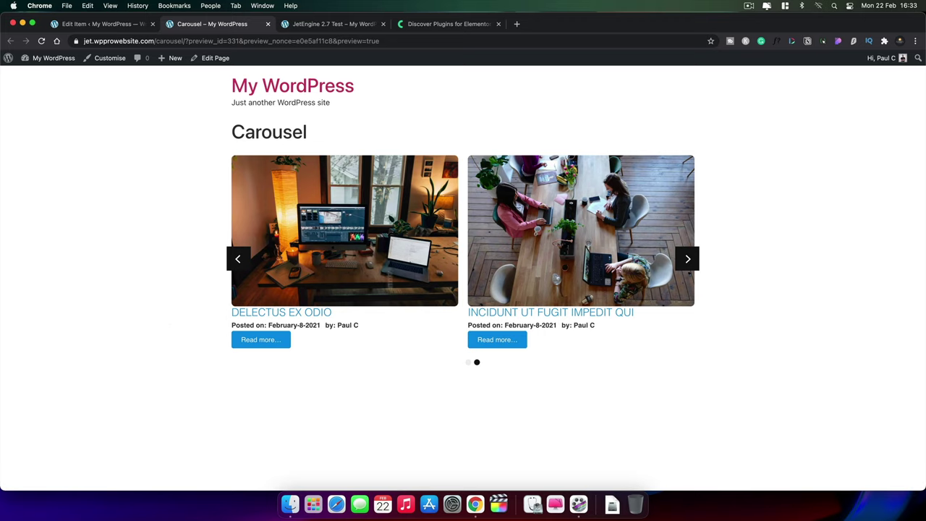
left_click(89, 24)
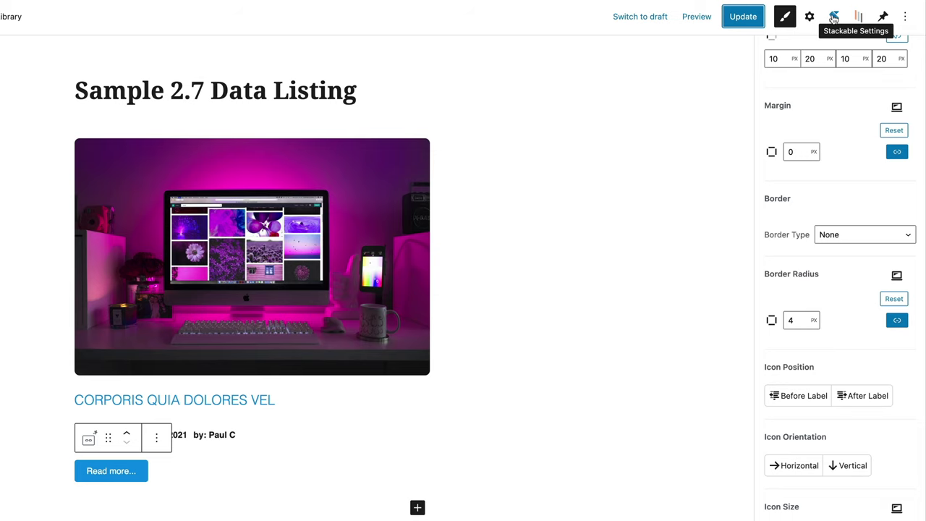
Find the Stackable Container block with the search term "cont" and insert it below the "Read more..." link
left_click(834, 18)
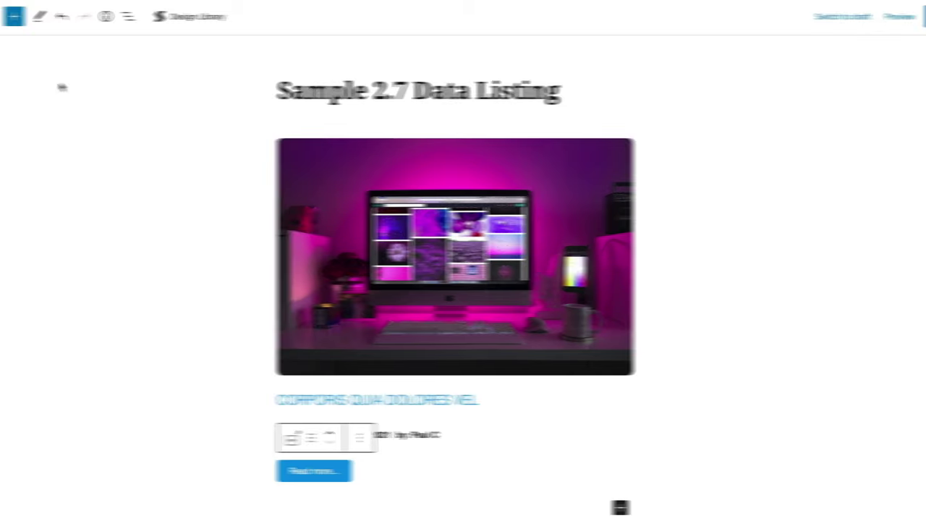
left_click(61, 19)
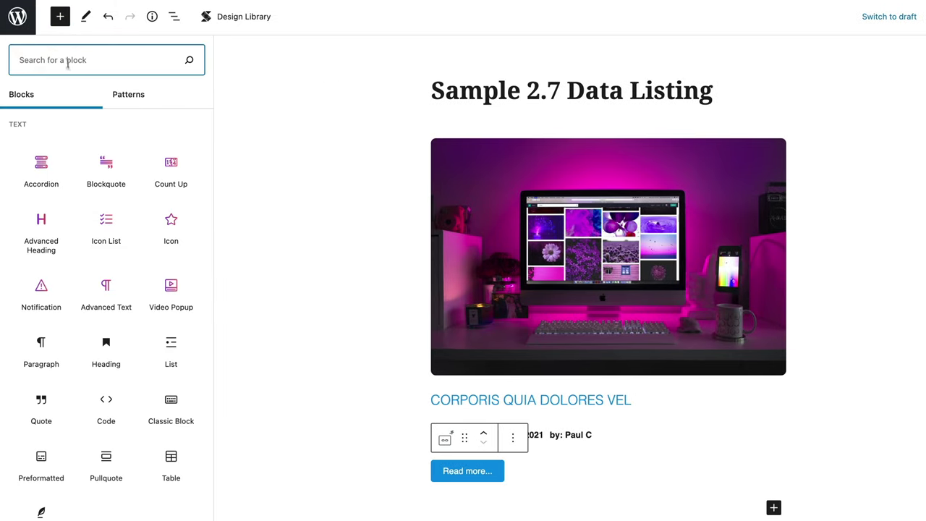
left_click(91, 61)
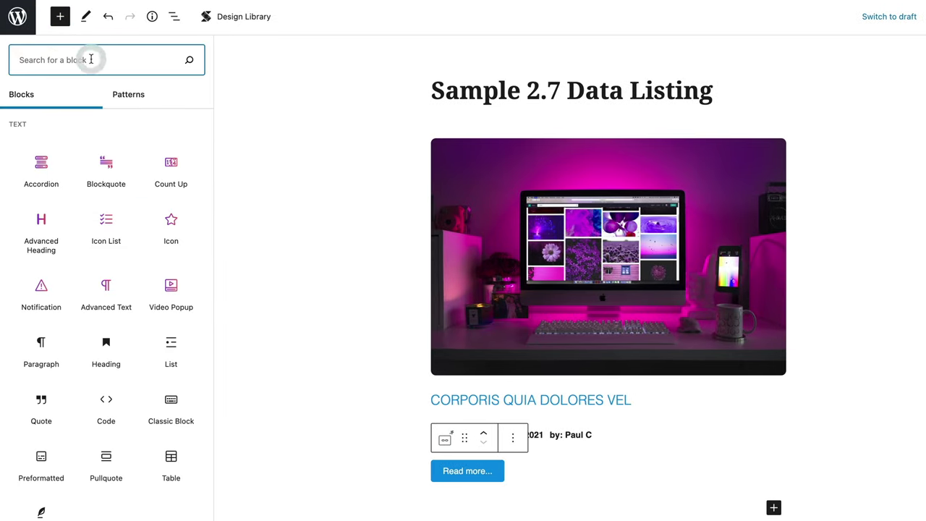
type("cont")
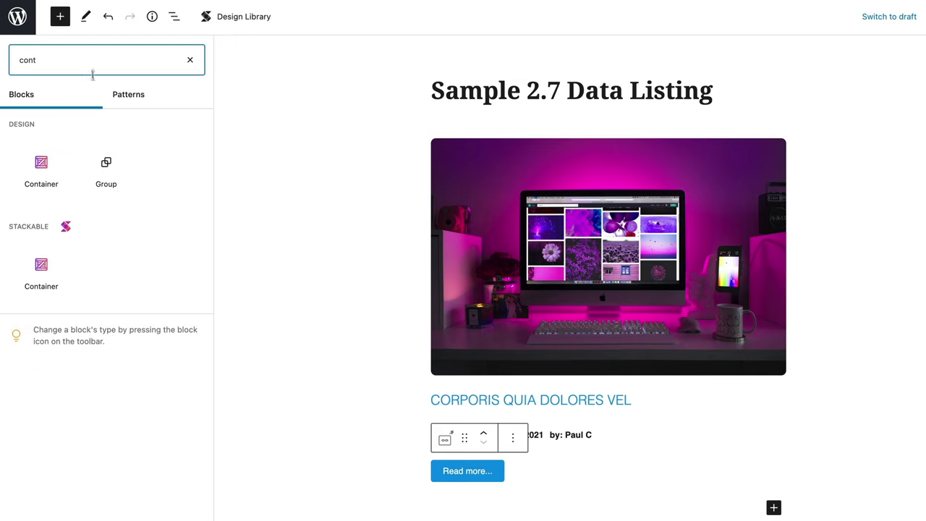
mouse_move(37, 179)
left_click(37, 173)
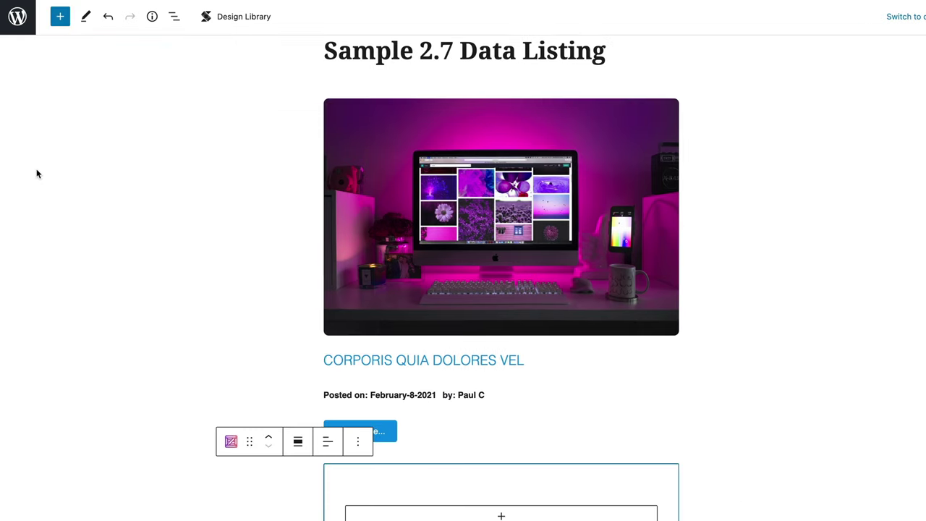
scroll(546, 482, "down", 3)
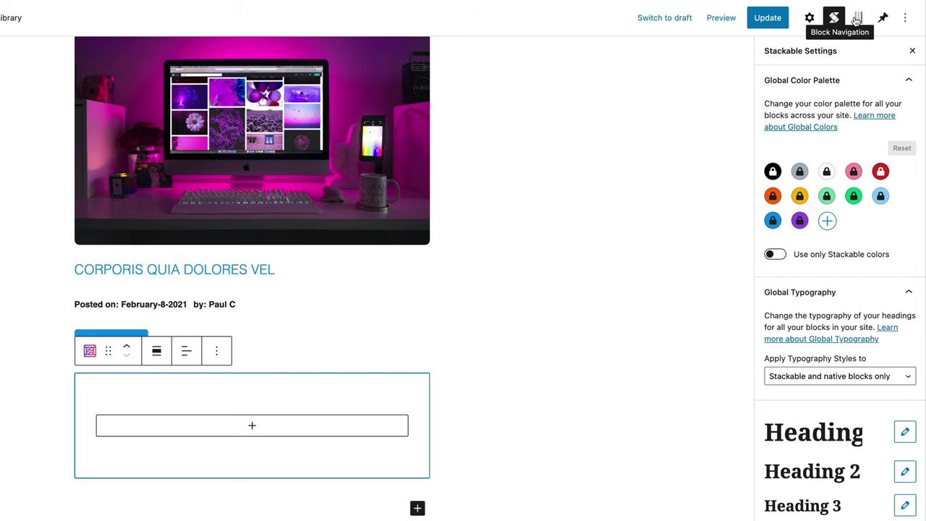
Move the Container to the start of the block structure and nest the Dynamic Image, Field, Meta and Link blocks inside it
left_click(856, 21)
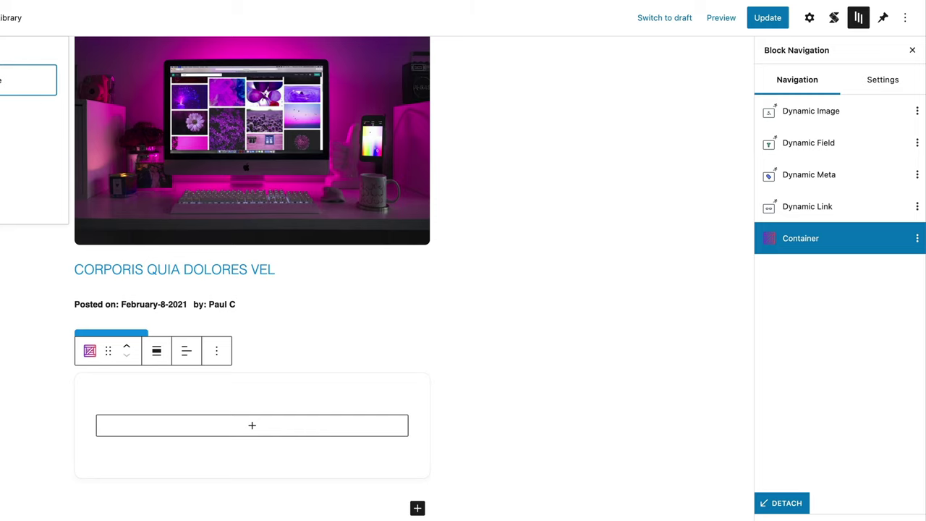
left_click_drag(822, 241, 817, 132)
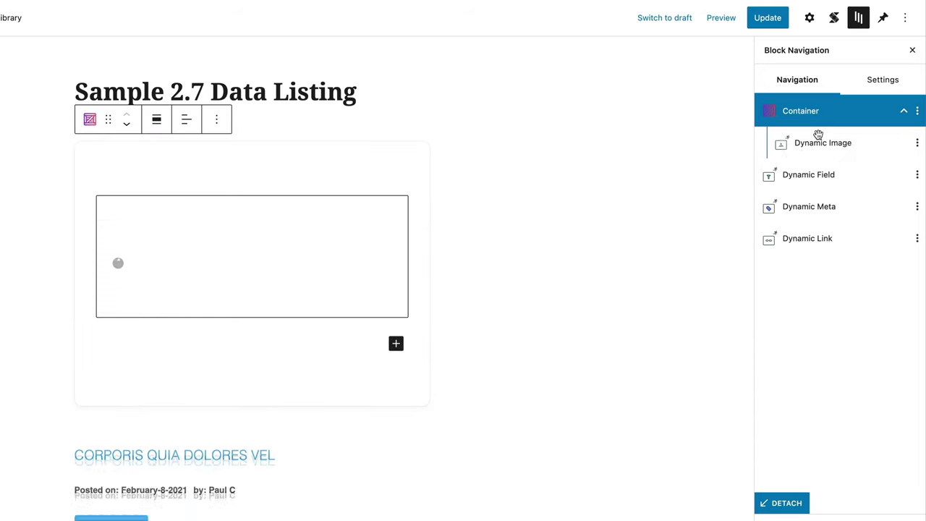
left_click_drag(794, 176, 769, 184)
left_click_drag(769, 217, 801, 215)
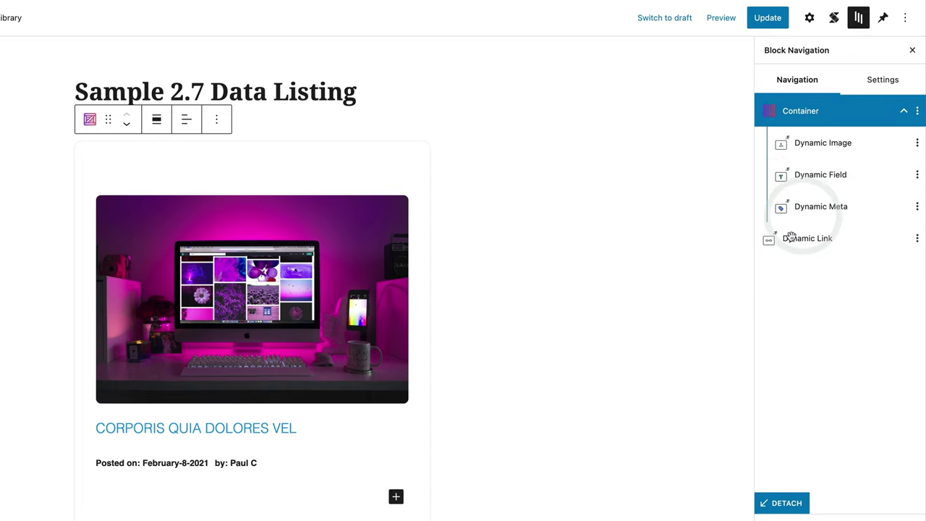
left_click_drag(800, 251, 805, 240)
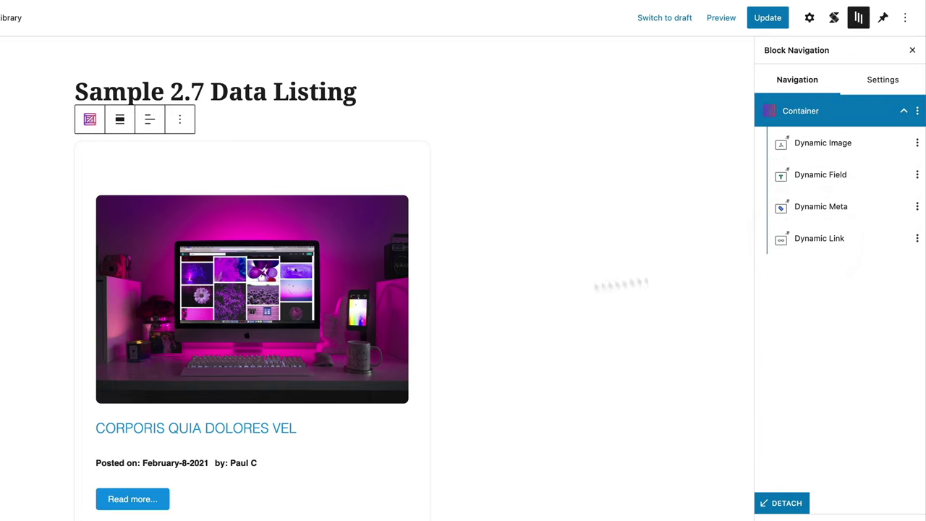
scroll(431, 275, "down", 4)
scroll(430, 275, "up", 3)
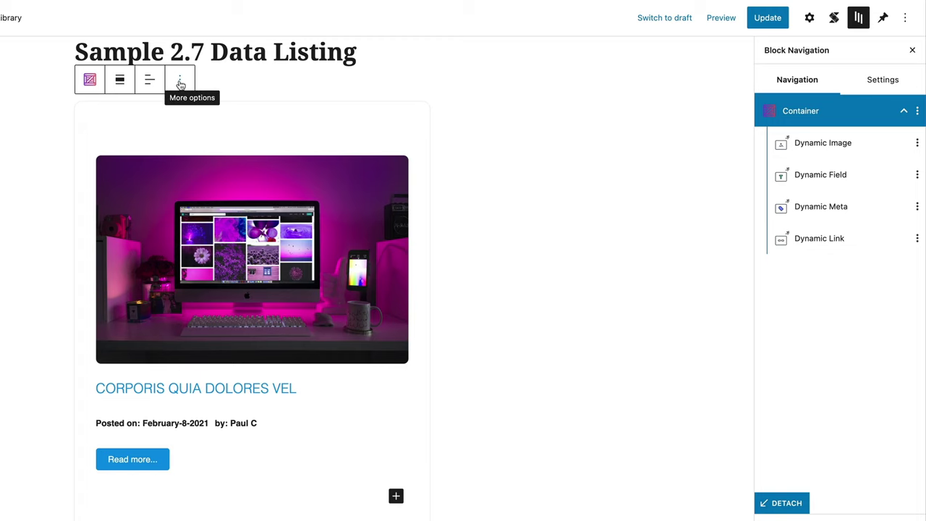
Show the Container's block settings, try the Plain layout and switch back to the Basic layout
left_click(181, 81)
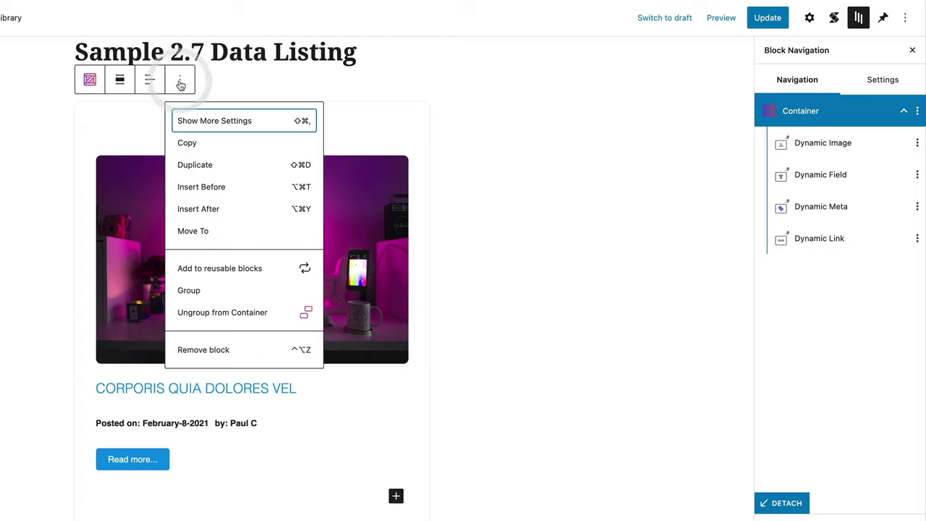
left_click(203, 117)
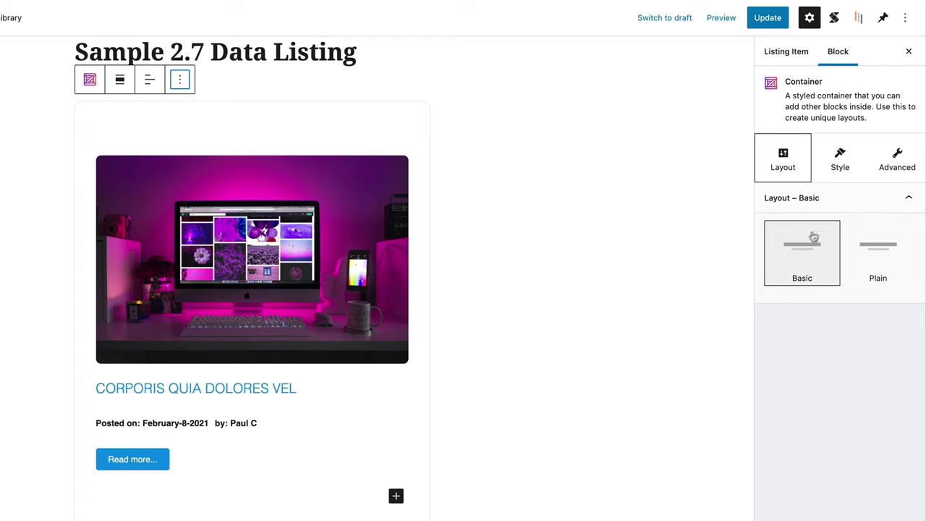
left_click(900, 271)
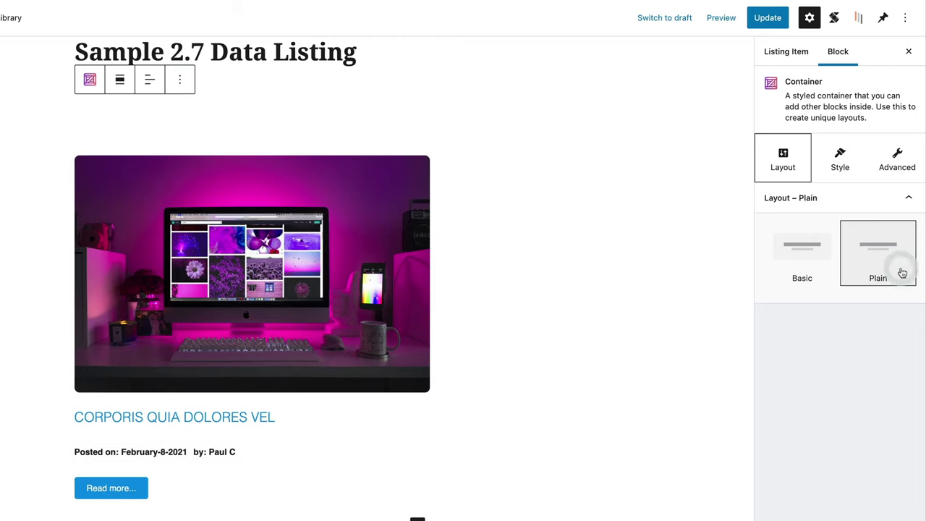
left_click(823, 266)
Examine the Container's Style options and its Advanced general and block spacing settings
left_click(831, 157)
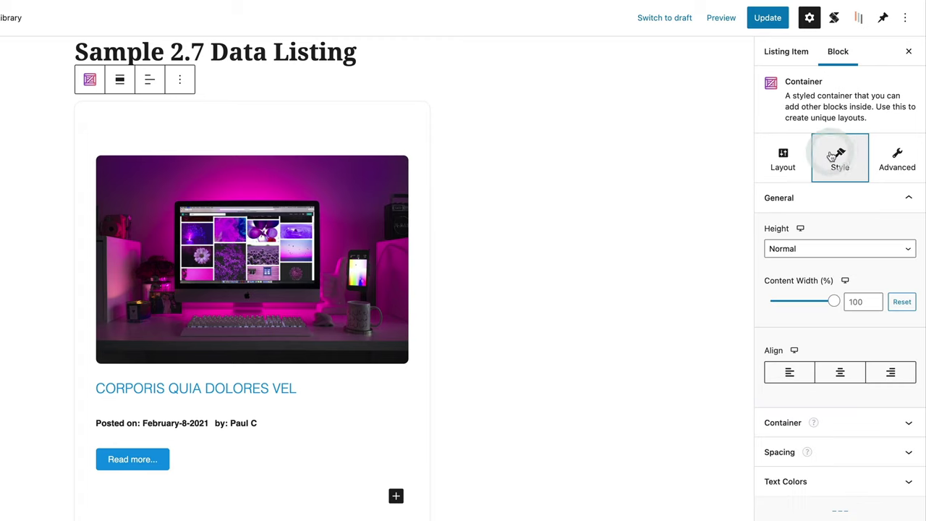
scroll(801, 420, "down", 2)
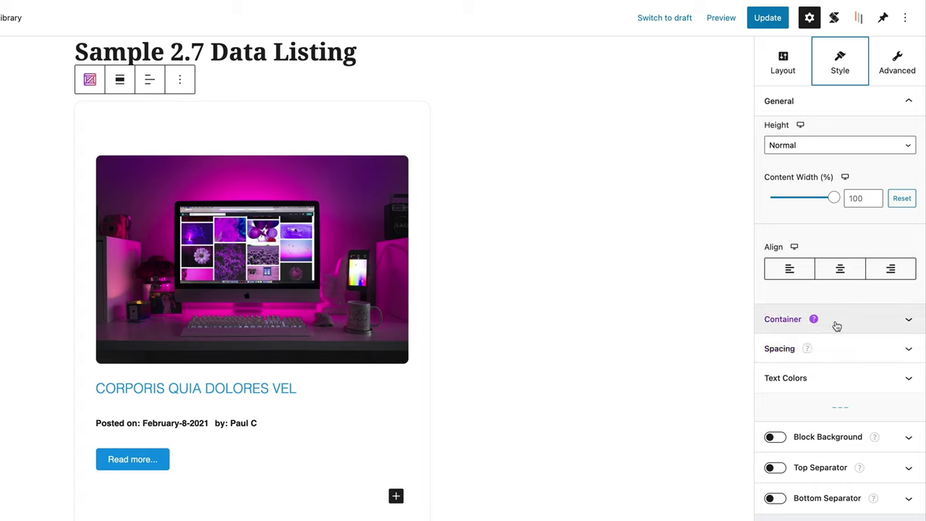
mouse_move(836, 326)
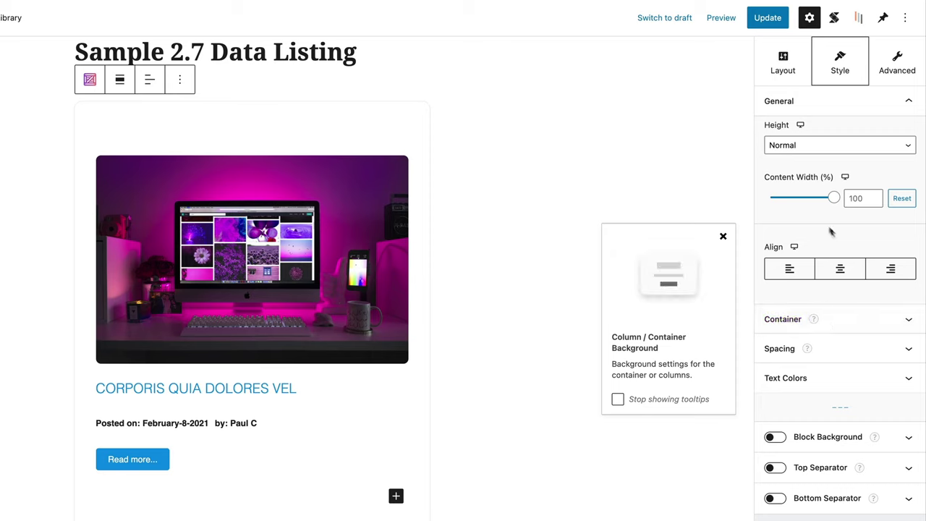
left_click(812, 151)
left_click(812, 151)
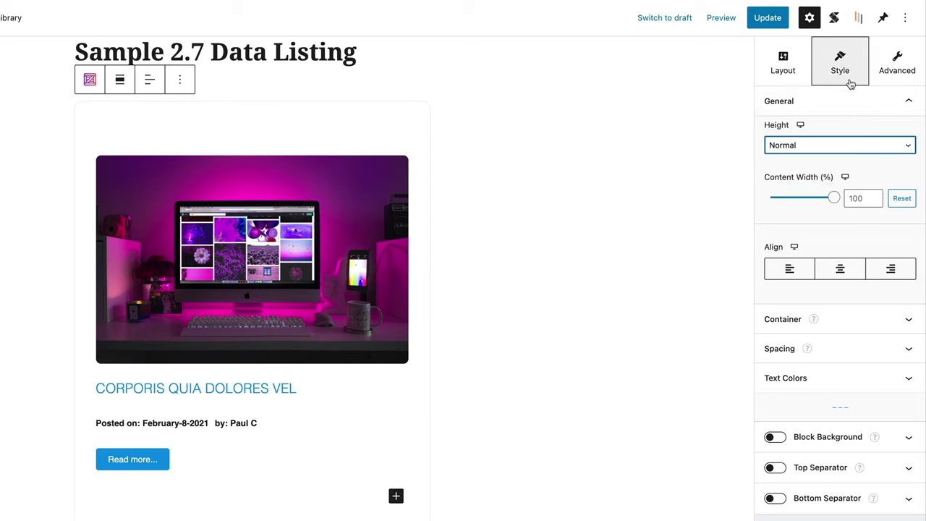
left_click(892, 67)
left_click(824, 199)
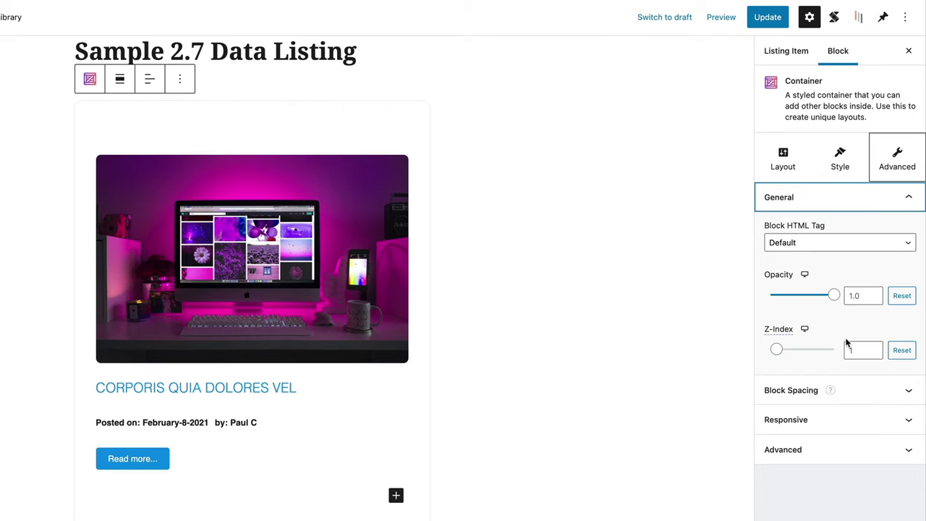
left_click(845, 392)
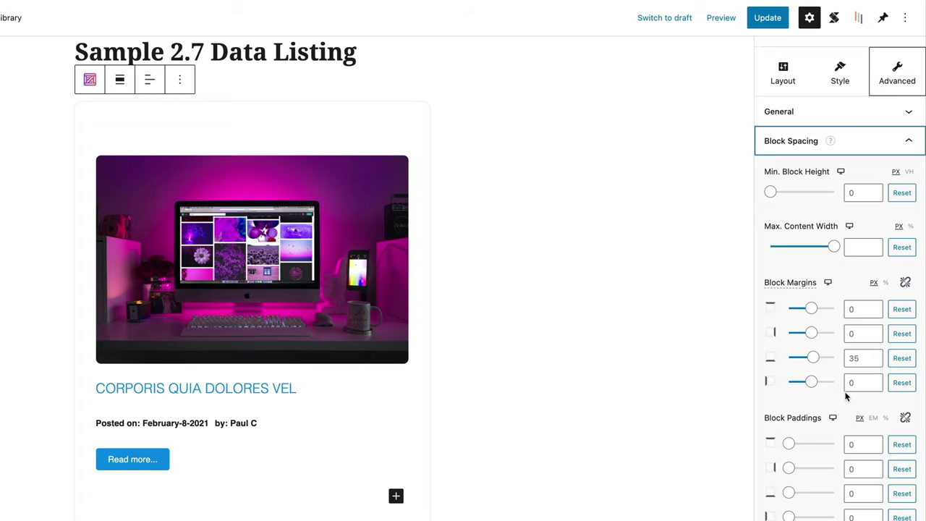
left_click(843, 78)
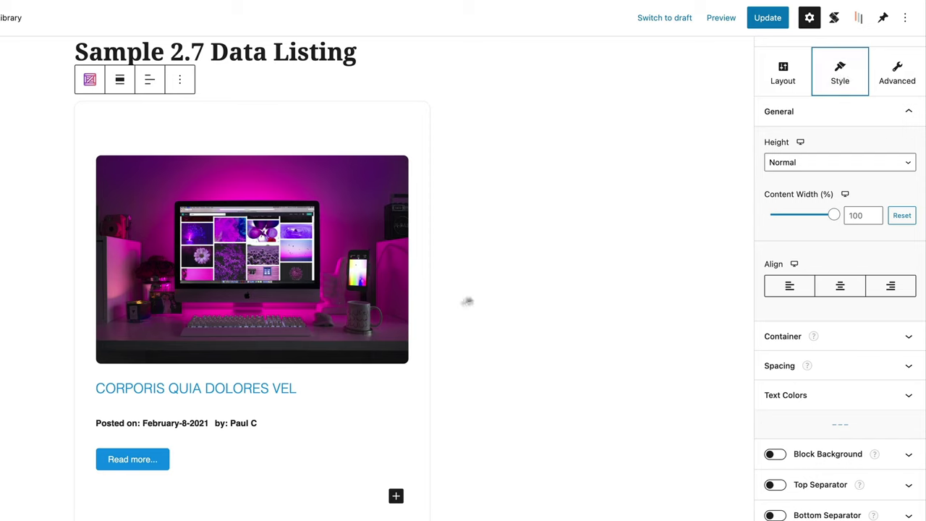
Update the listing item, reload the Carousel page and cycle through the slides to check the container, returning to the listing editor
left_click(768, 17)
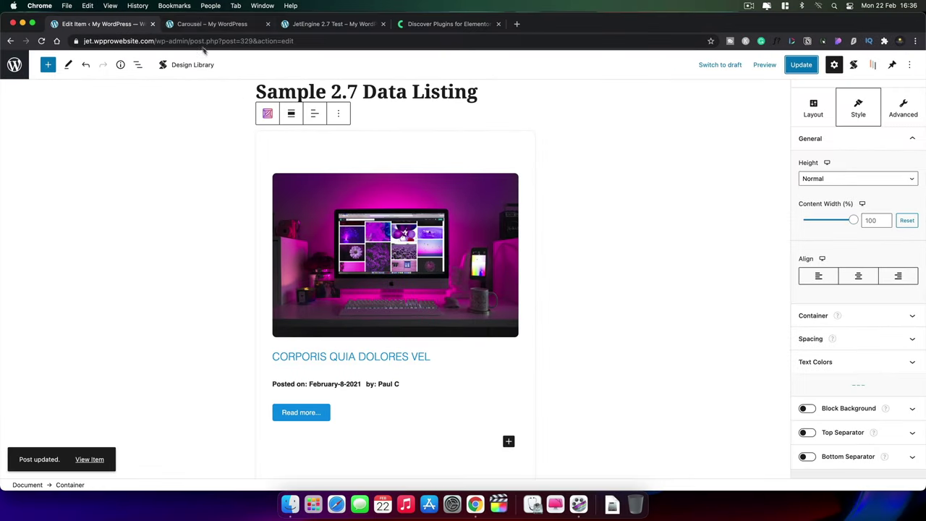
left_click(197, 24)
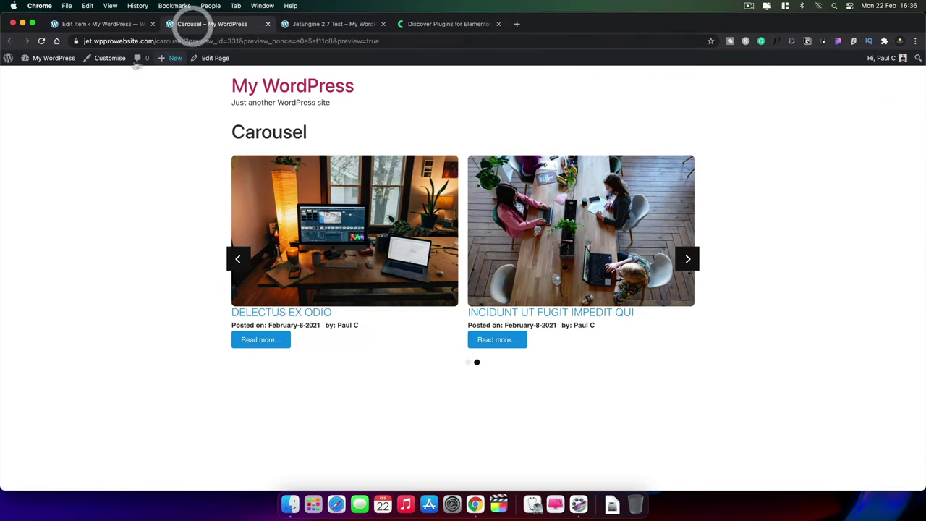
left_click(40, 41)
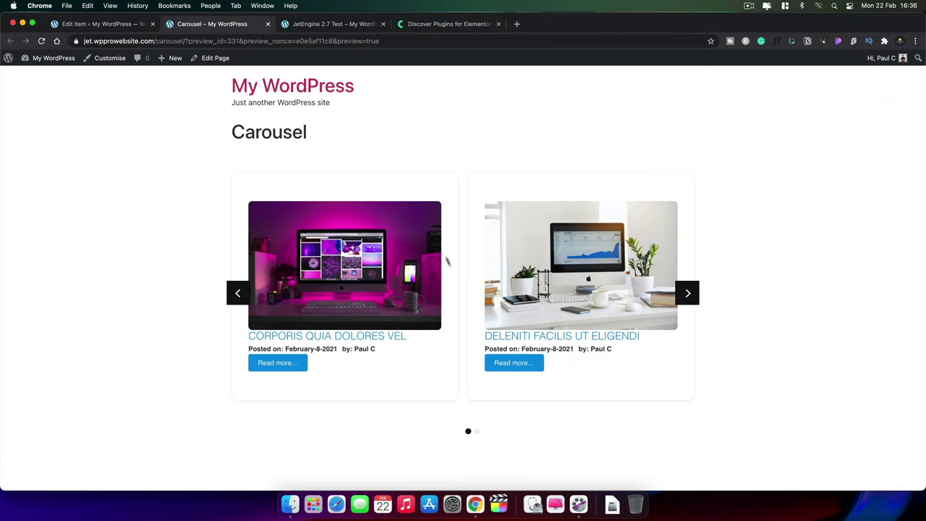
left_click(687, 294)
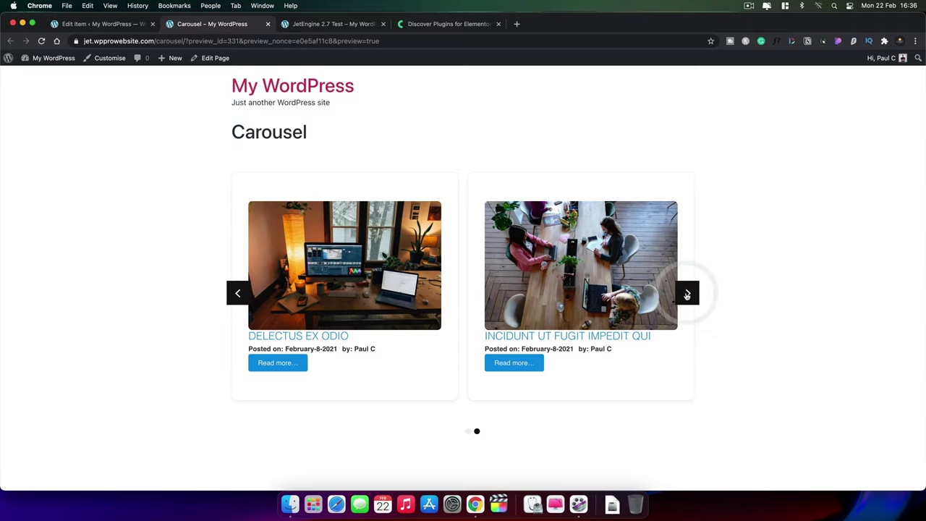
left_click(687, 293)
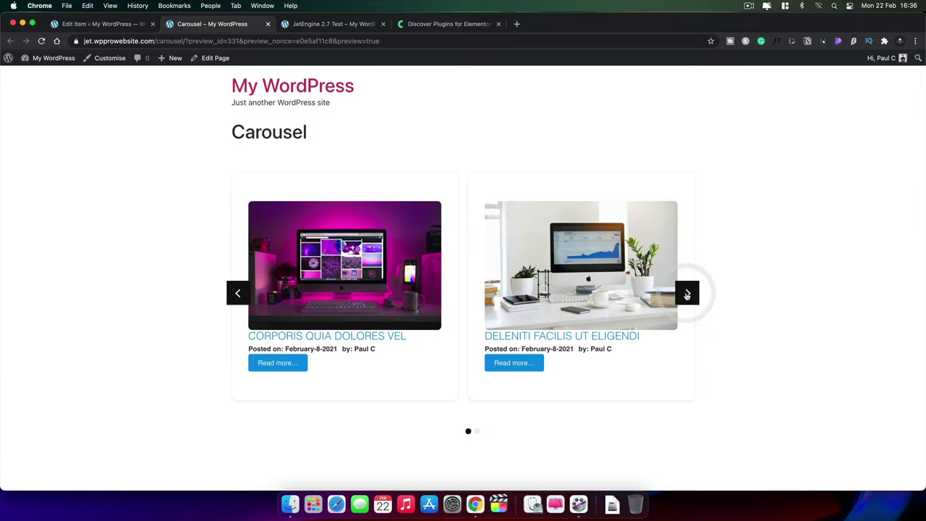
left_click(108, 24)
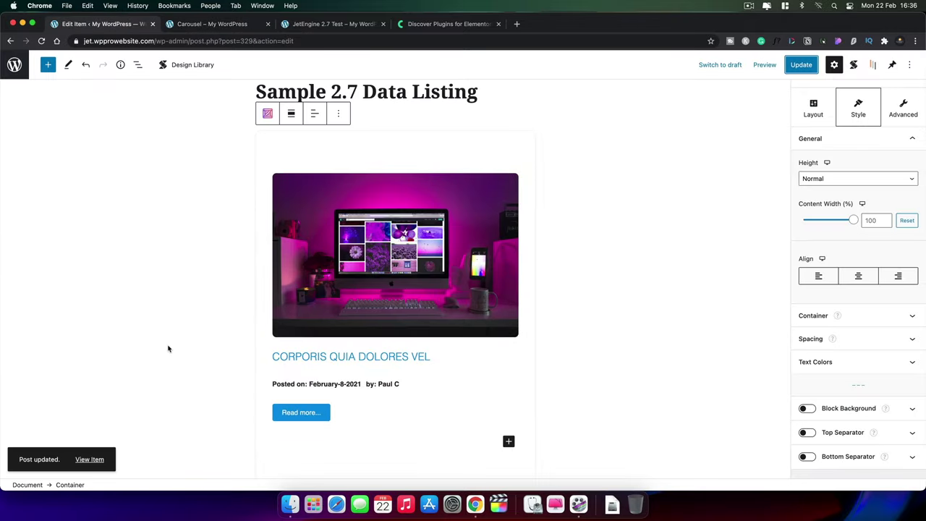